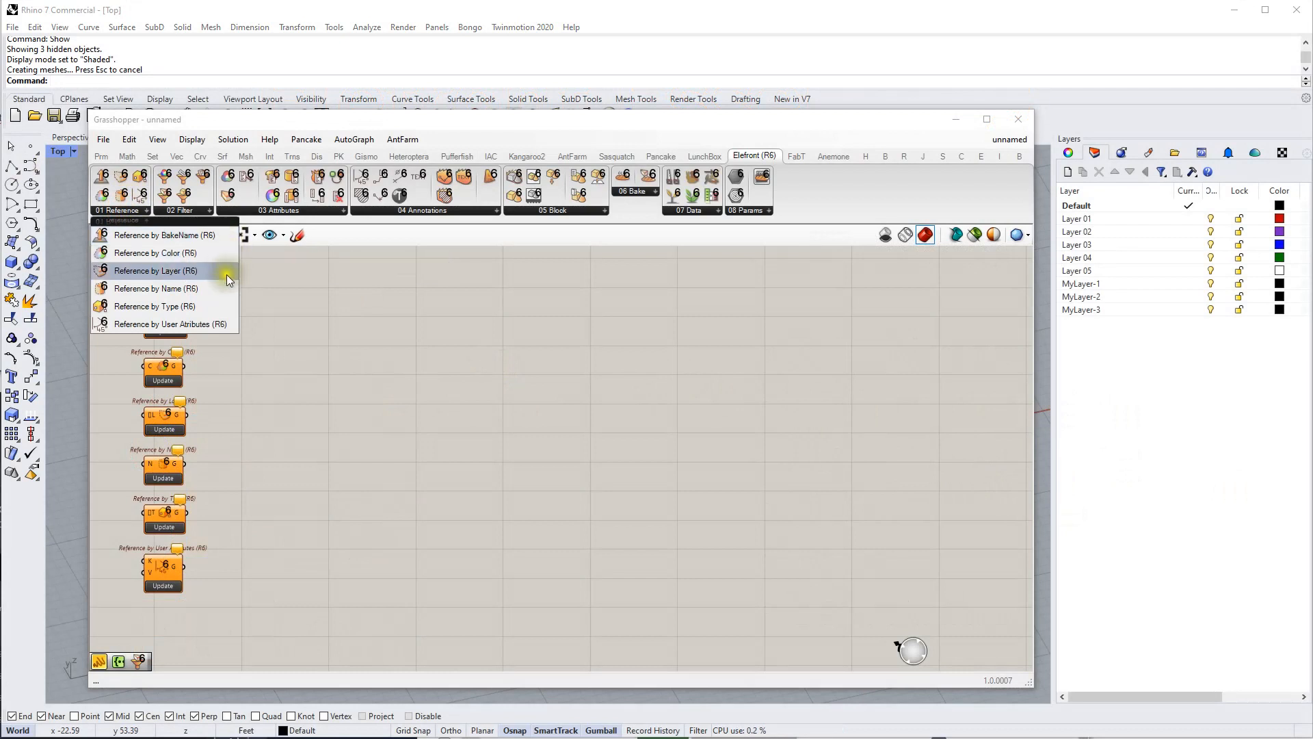
- Move the Reference by BakeName component away from the other reference components to an empty area of the canvas
click(392, 367)
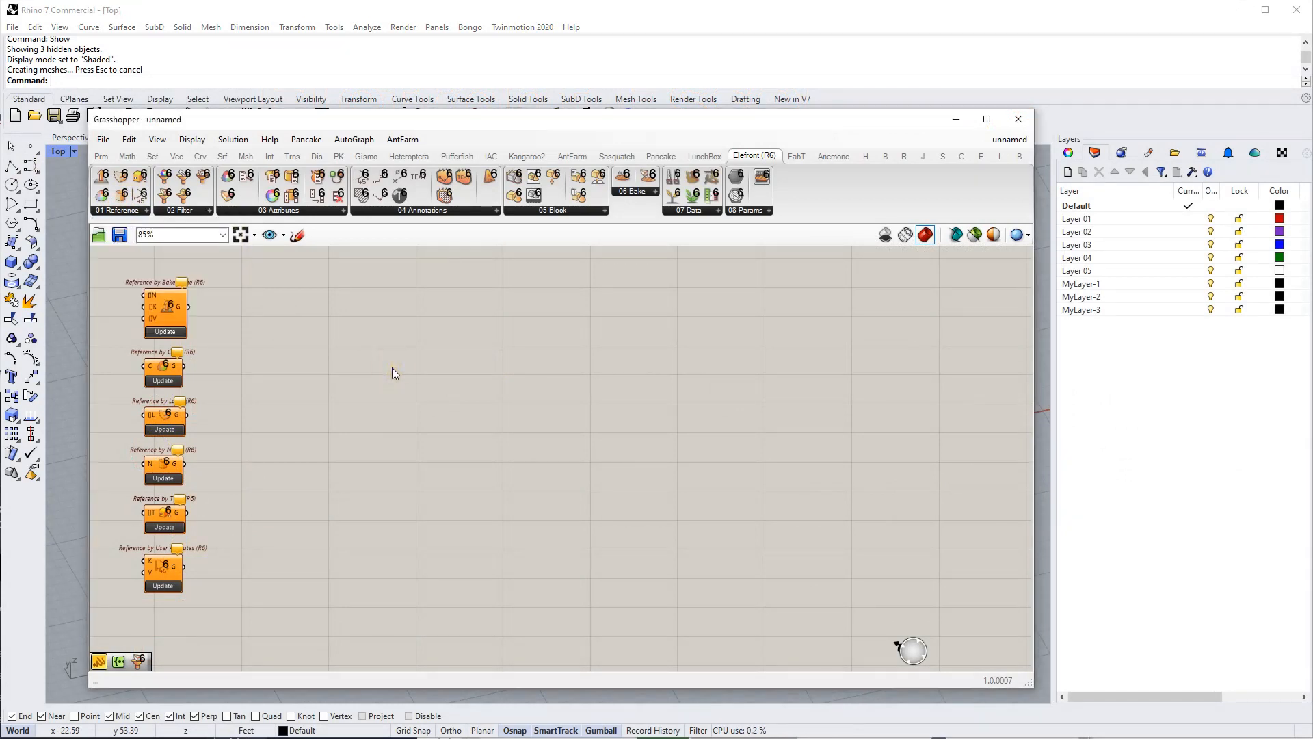
drag(171, 310, 490, 413)
scroll(490, 413, up, 3)
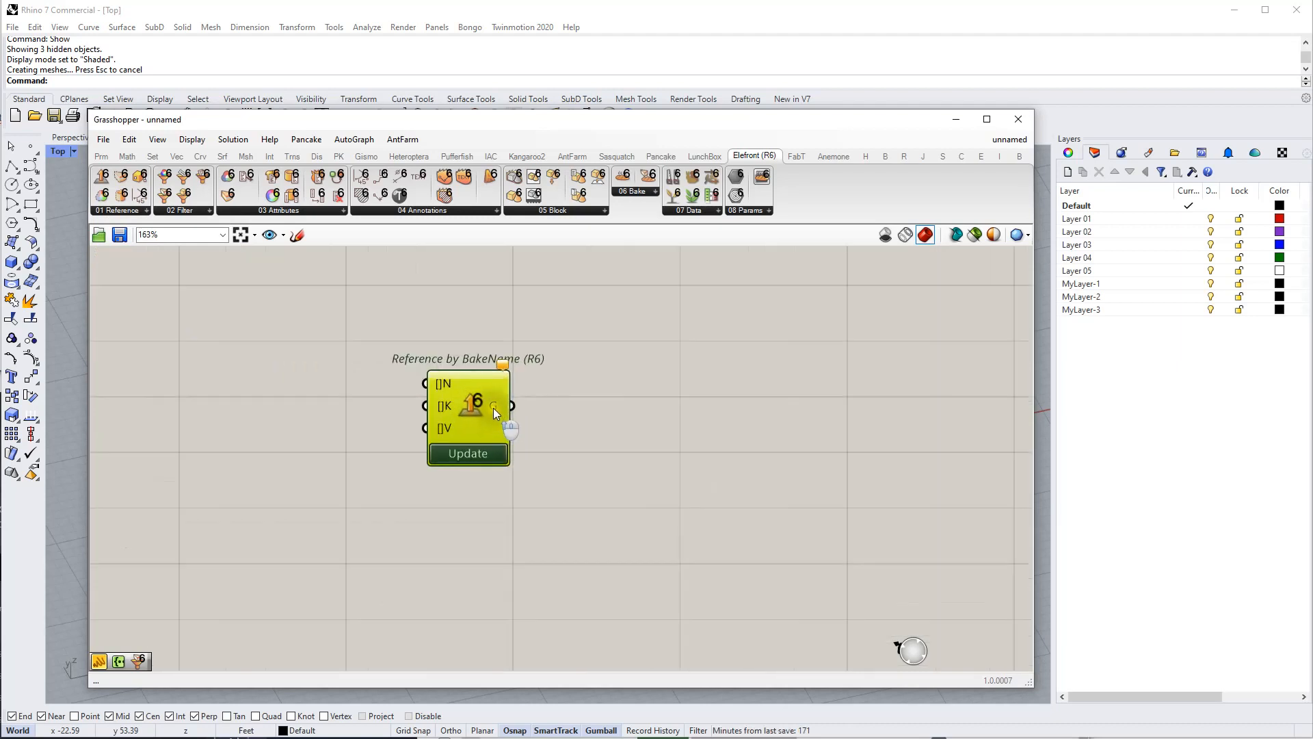
scroll(516, 401, down, 1)
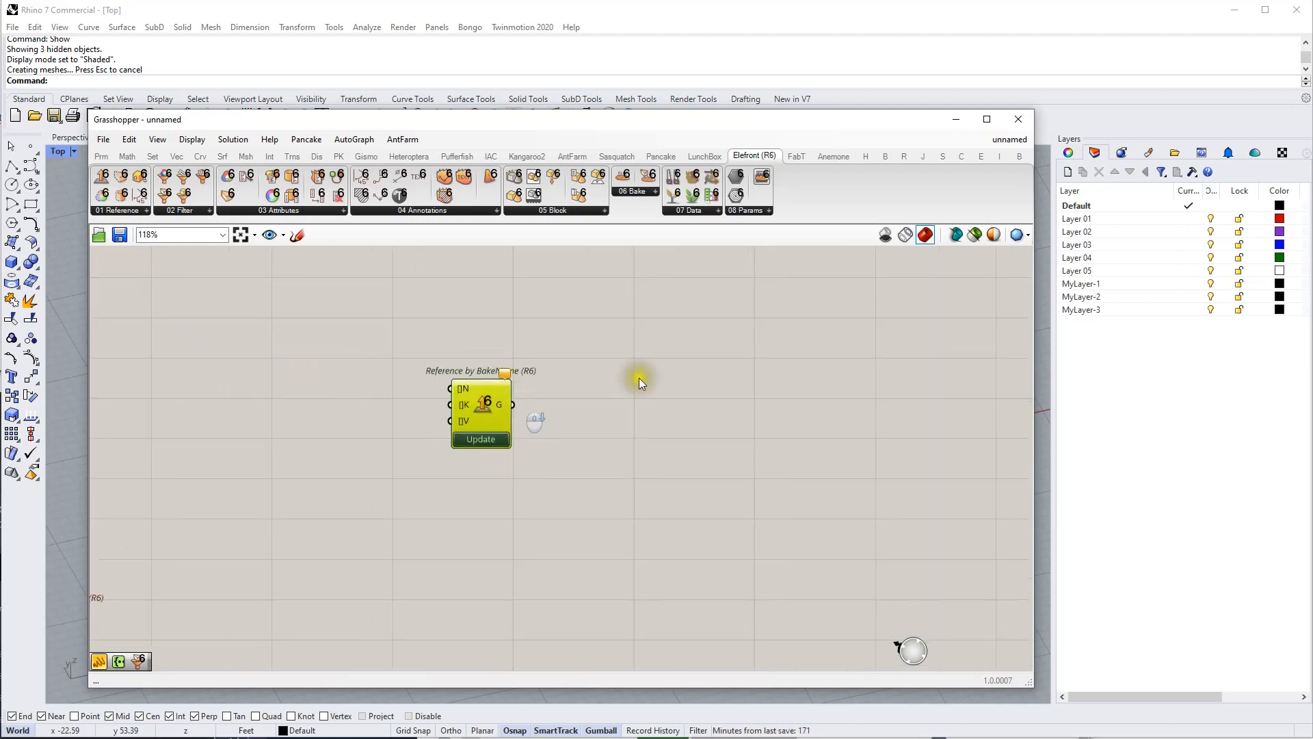
- Look at the 00_Create_Rhino_Examples definition that bakes the boxes and return to the unnamed definition
click(1007, 141)
click(1040, 294)
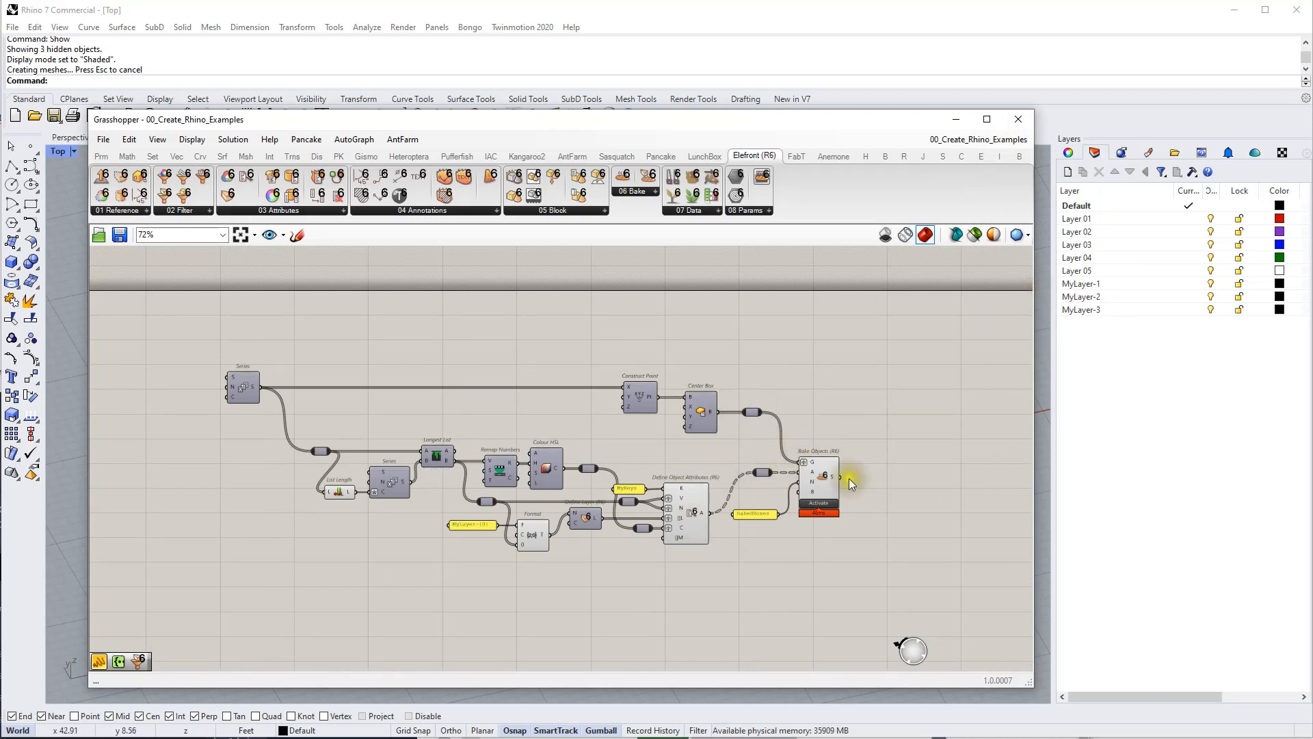
click(975, 141)
click(970, 262)
- Narrow the Grasshopper window to about half its width to uncover the boxes in the viewport, with the BakeName component centred
drag(1030, 292, 617, 562)
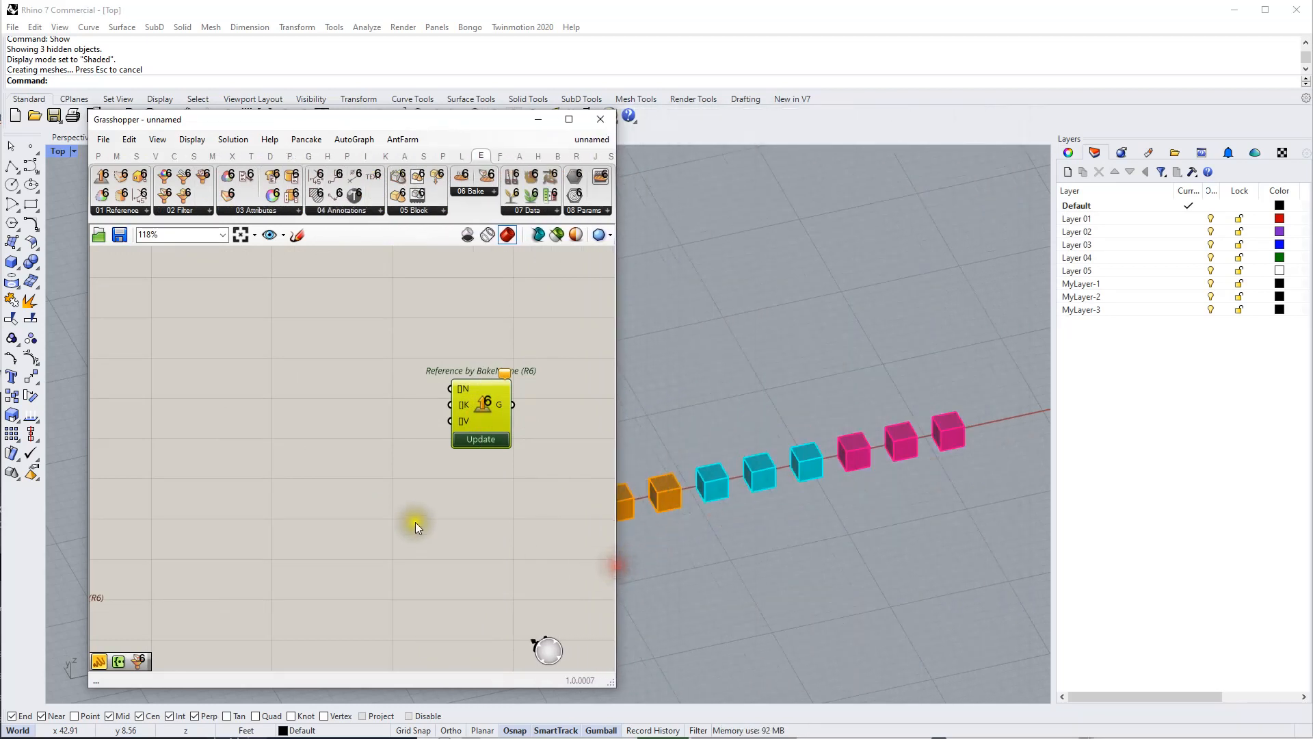
right_drag(420, 522, 271, 520)
scroll(365, 449, up, 2)
scroll(437, 371, down, 1)
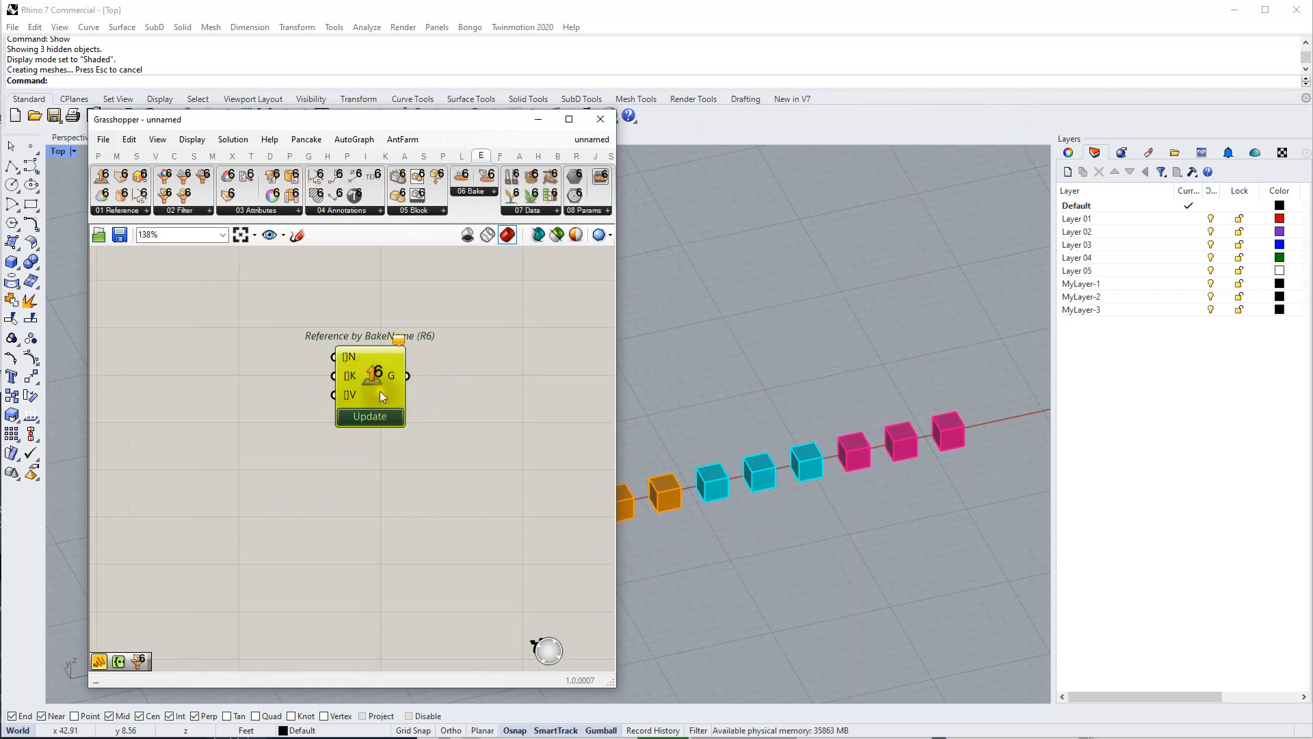
mouse_move(348, 360)
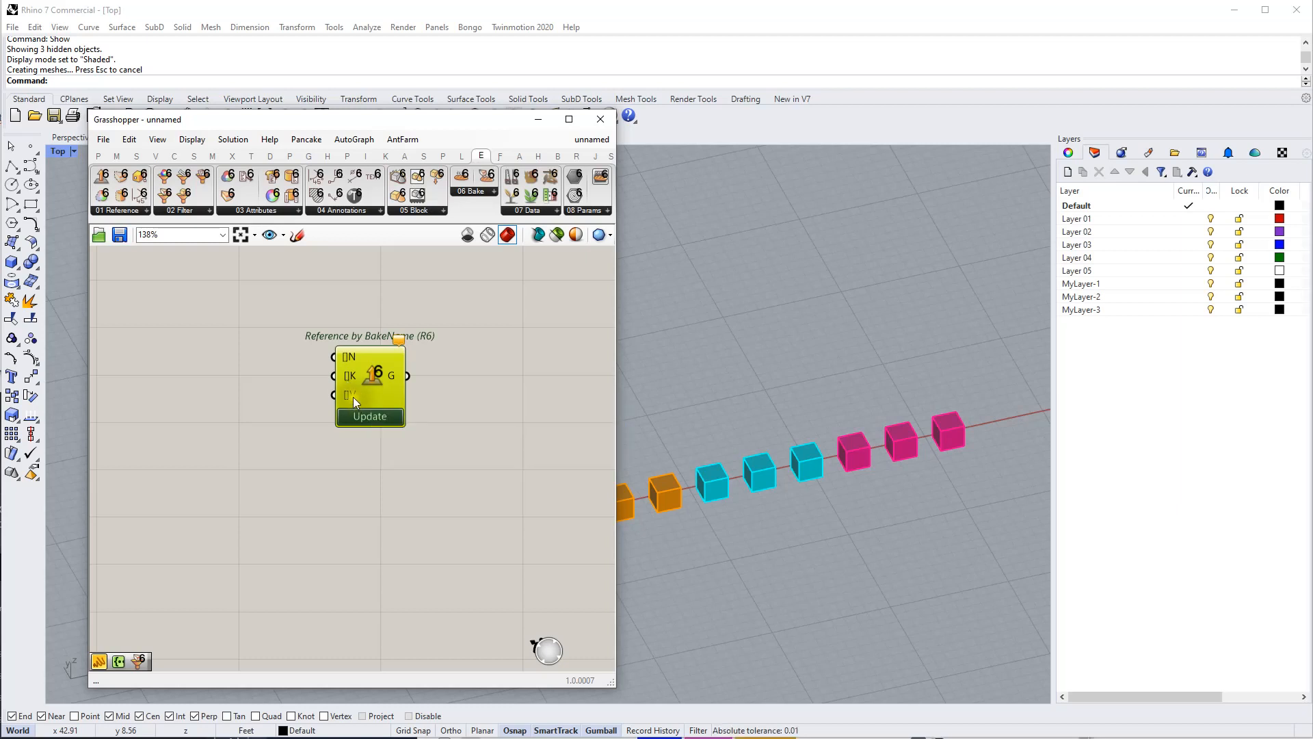
- Add a Value List, connect it to the BakeName component's N input to get BakedBoxes, and align it with that input
double_click(225, 385)
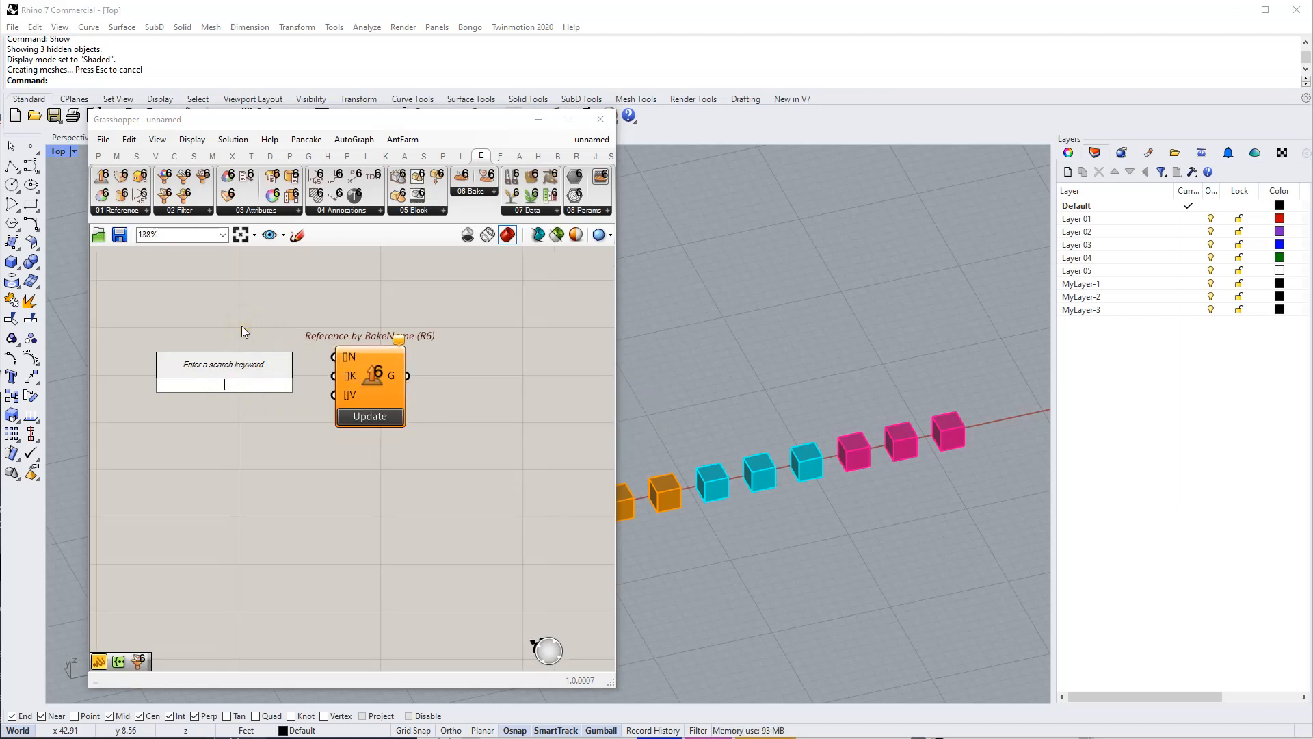
text(valu)
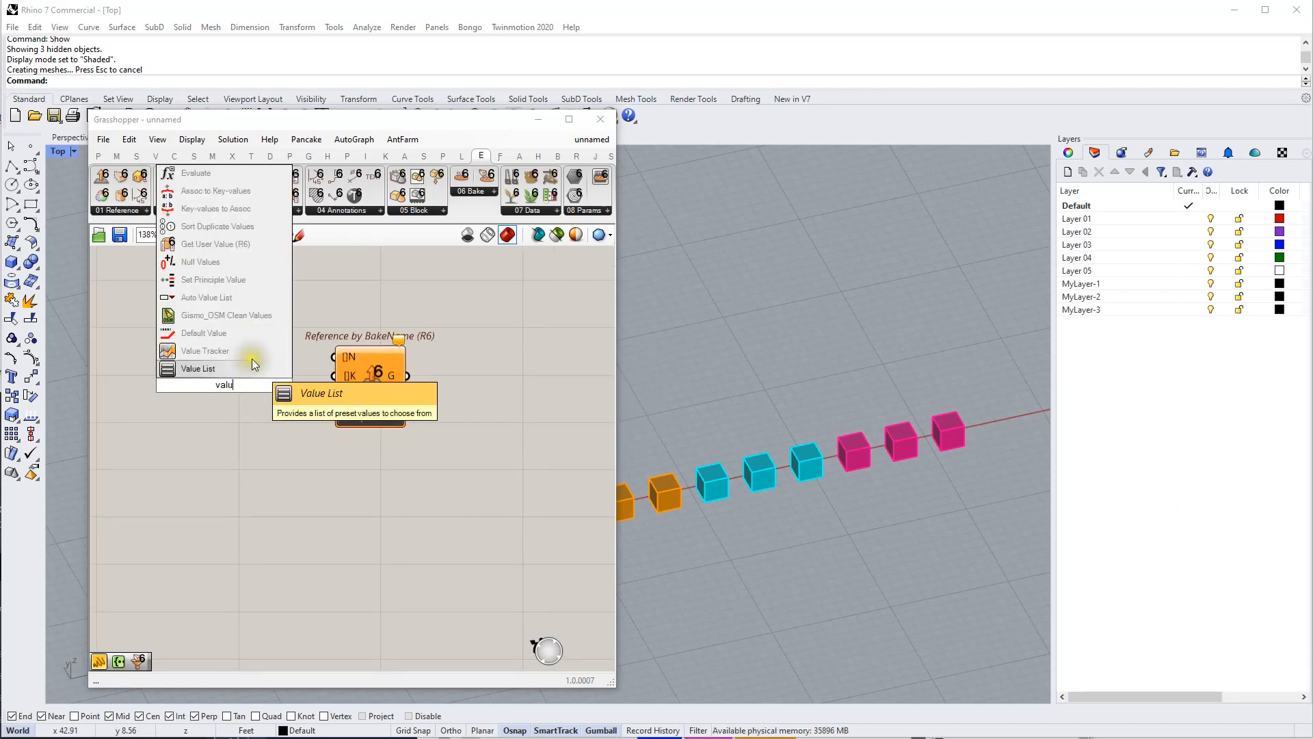
click(252, 362)
drag(256, 385, 319, 364)
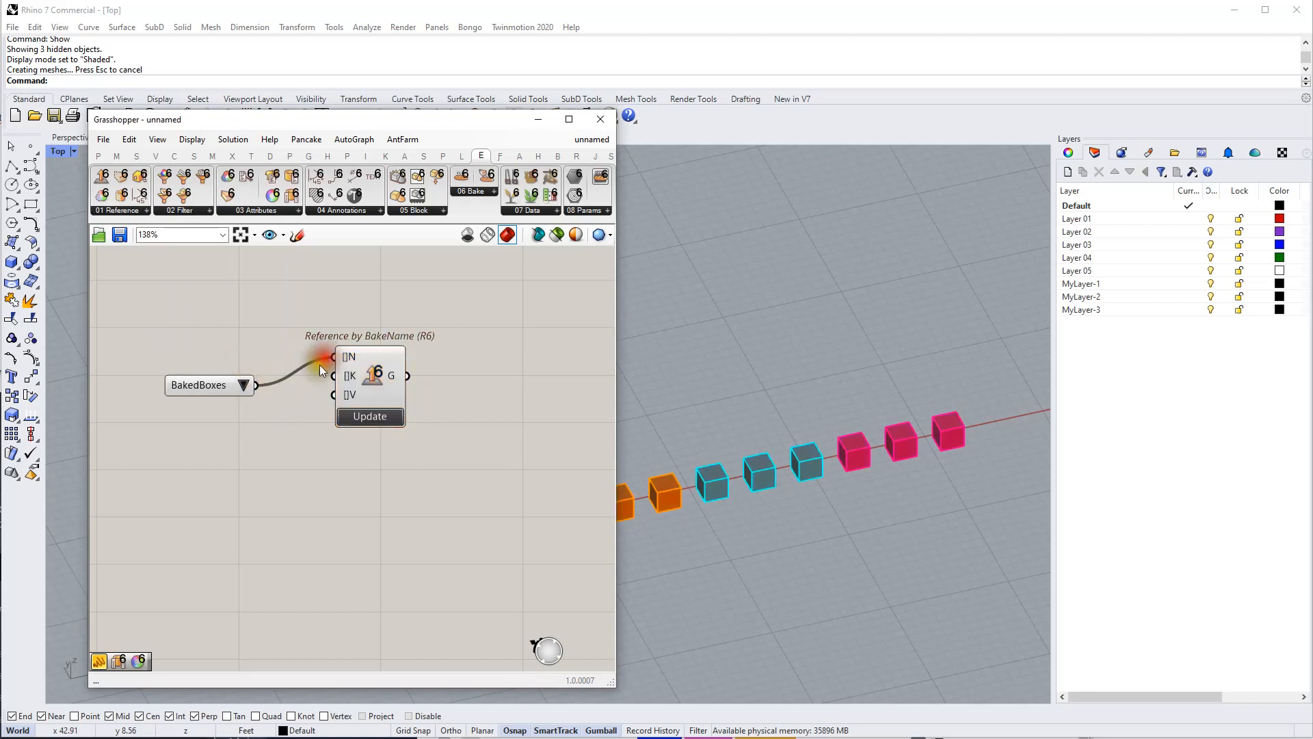
drag(217, 391, 234, 363)
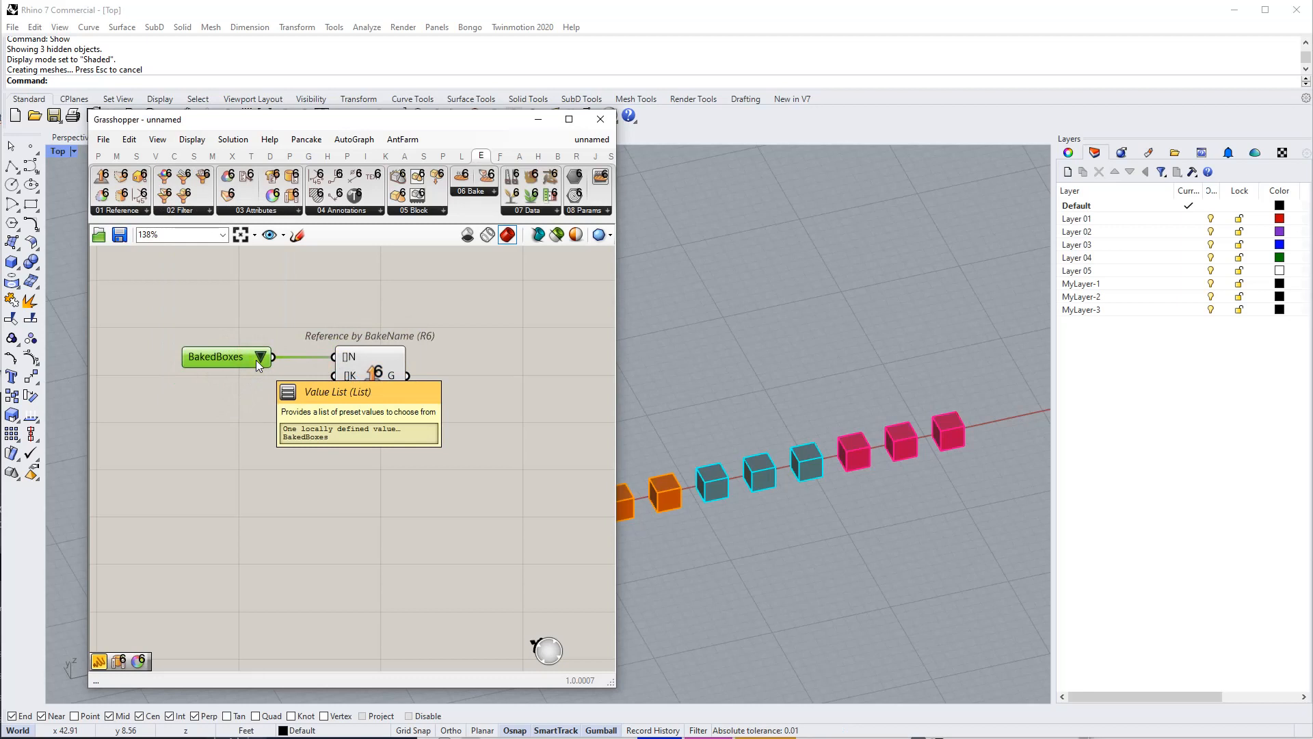
- Examine the BakeName component's referenced geometry output and its available referencing options
mouse_move(393, 381)
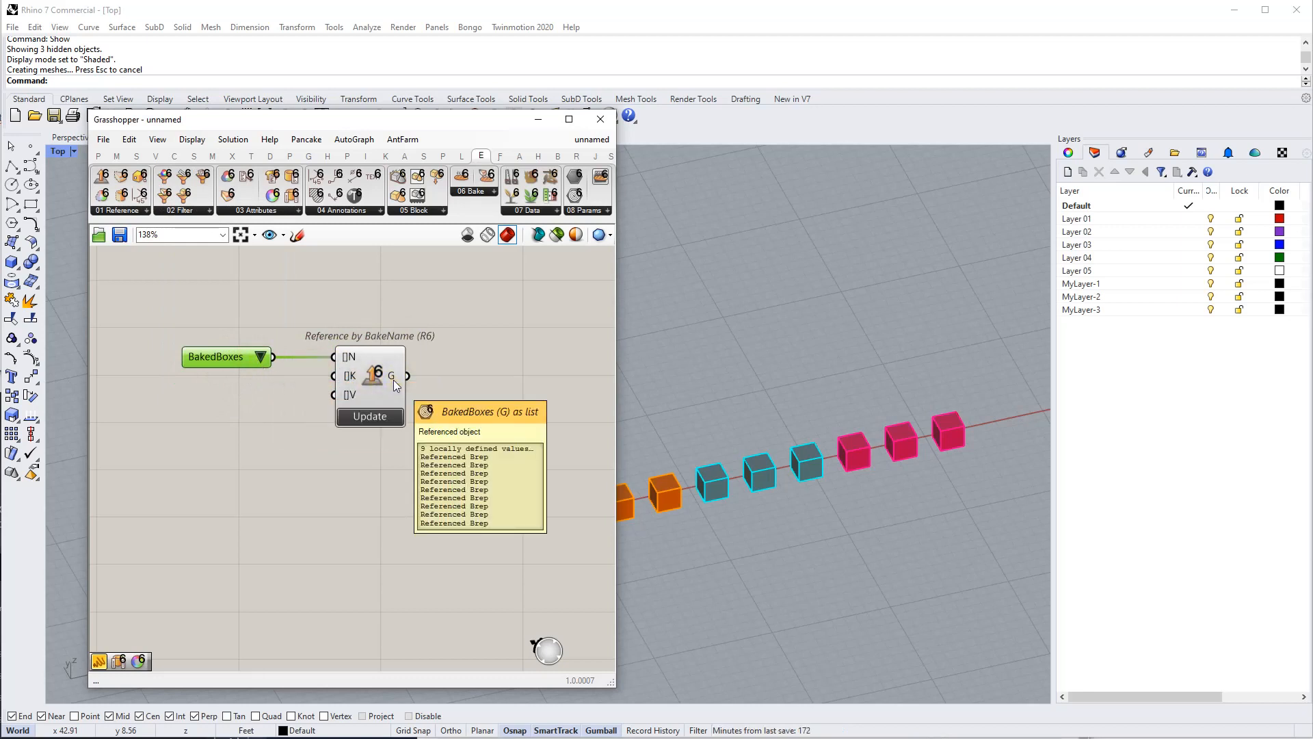
right_drag(392, 380, 306, 385)
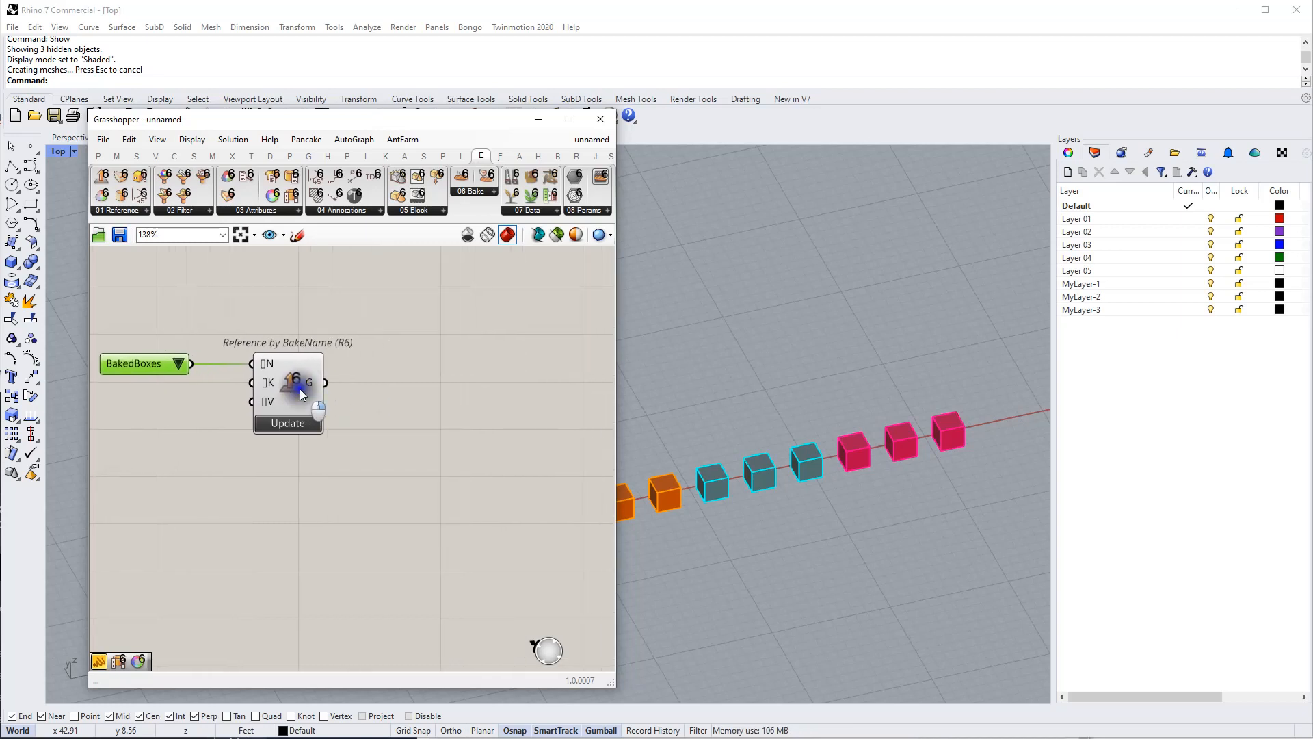
right_click(300, 389)
click(298, 383)
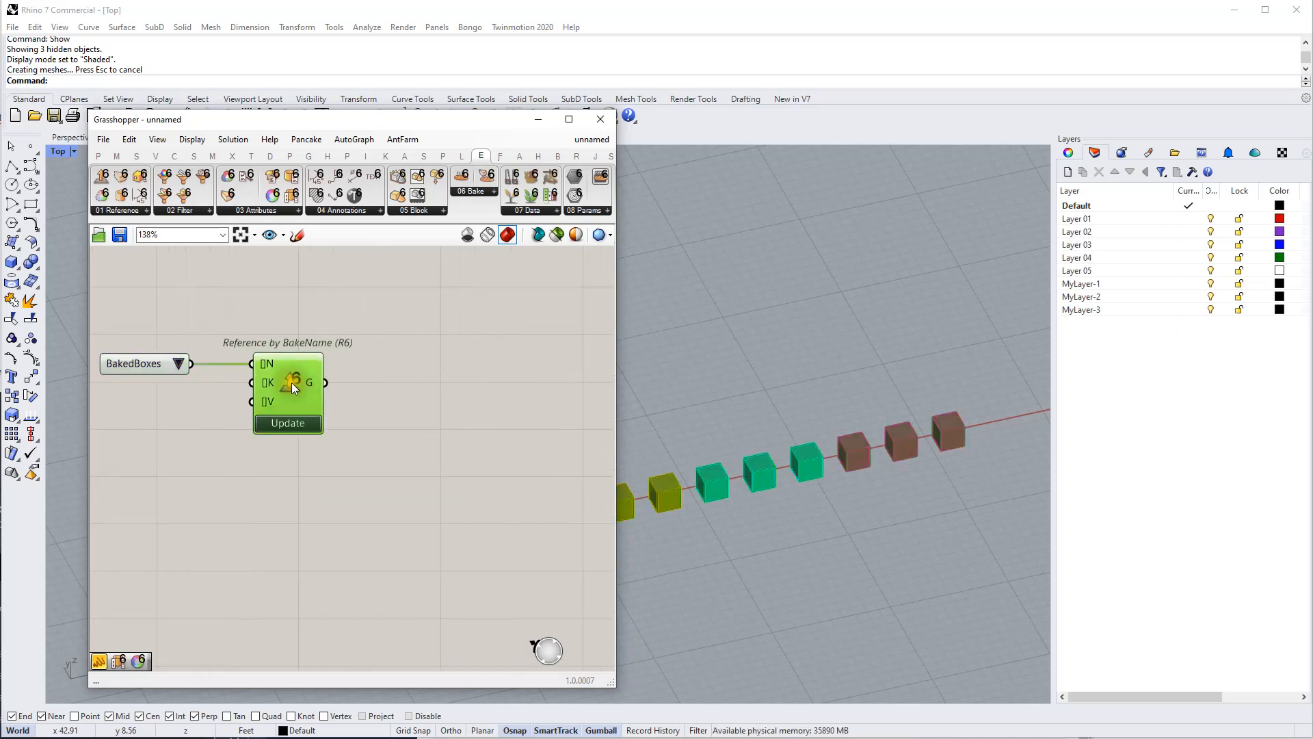
right_click(291, 383)
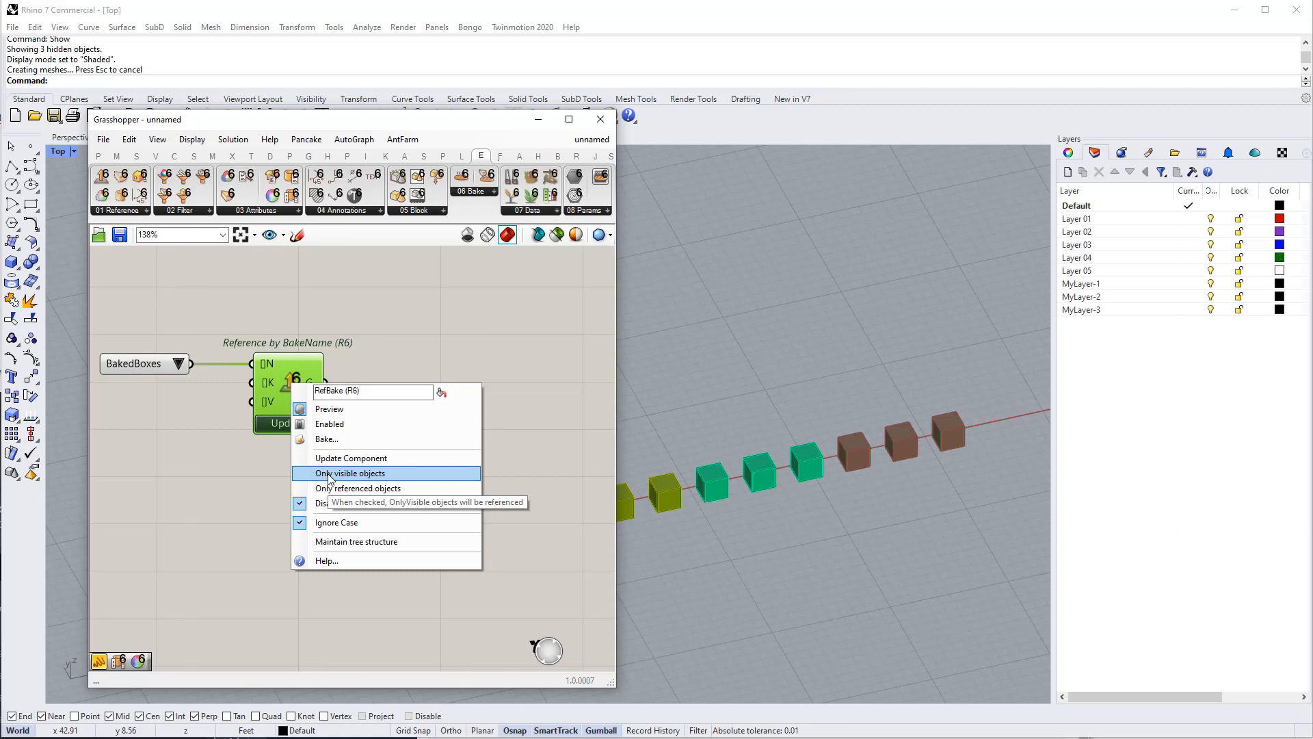
- Add a Panel, connect the BakeName component's G output to it, and enlarge it to show the full list
double_click(446, 302)
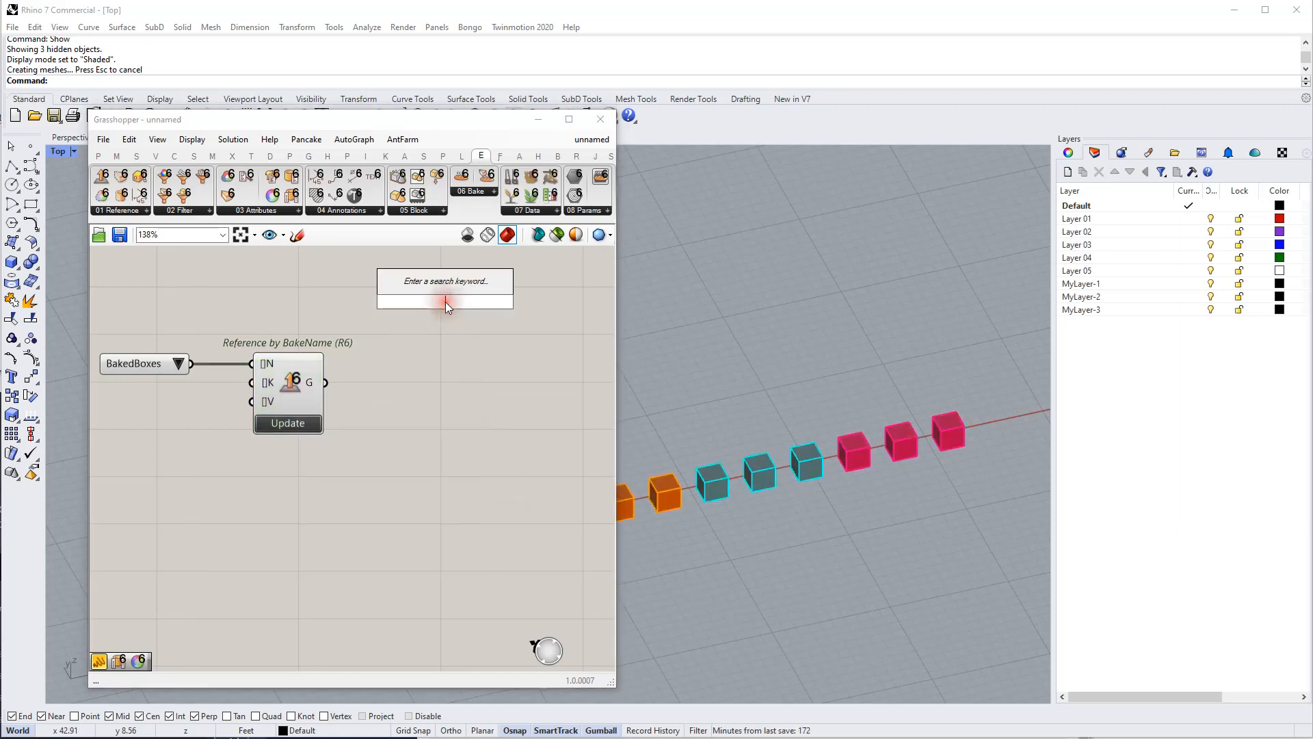
text(panel)
key(Return)
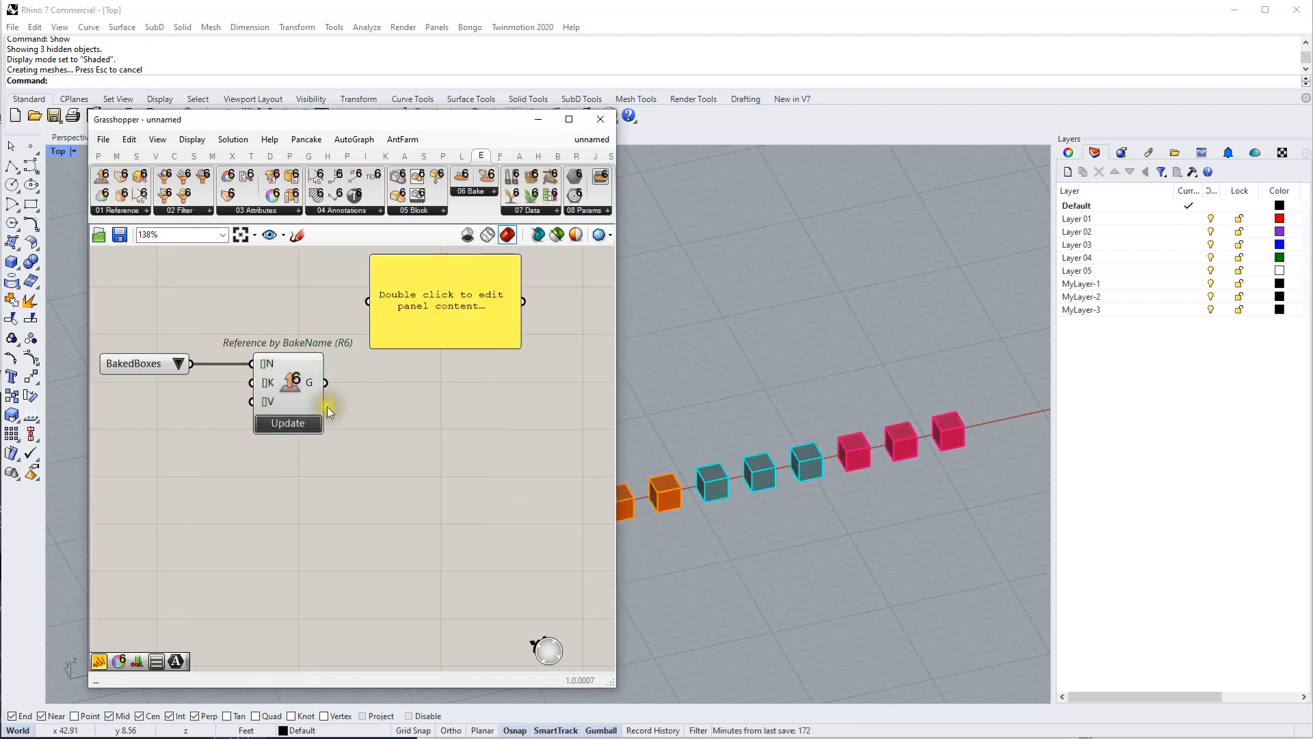
drag(327, 385, 370, 302)
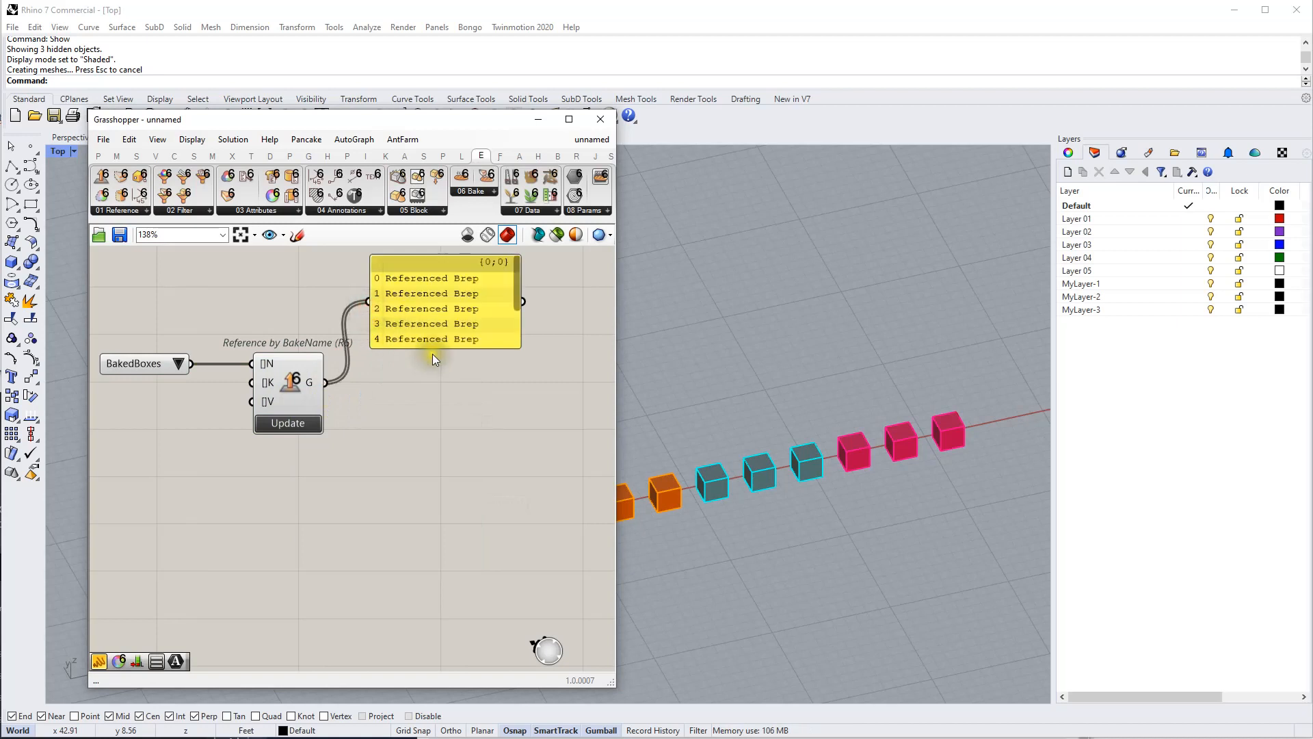
drag(433, 347, 447, 574)
drag(450, 395, 495, 359)
right_drag(495, 359, 457, 443)
- Hide the last two pink boxes in the viewport and update the Reference by BakeName component
drag(1006, 370, 879, 510)
key(ctrl+h)
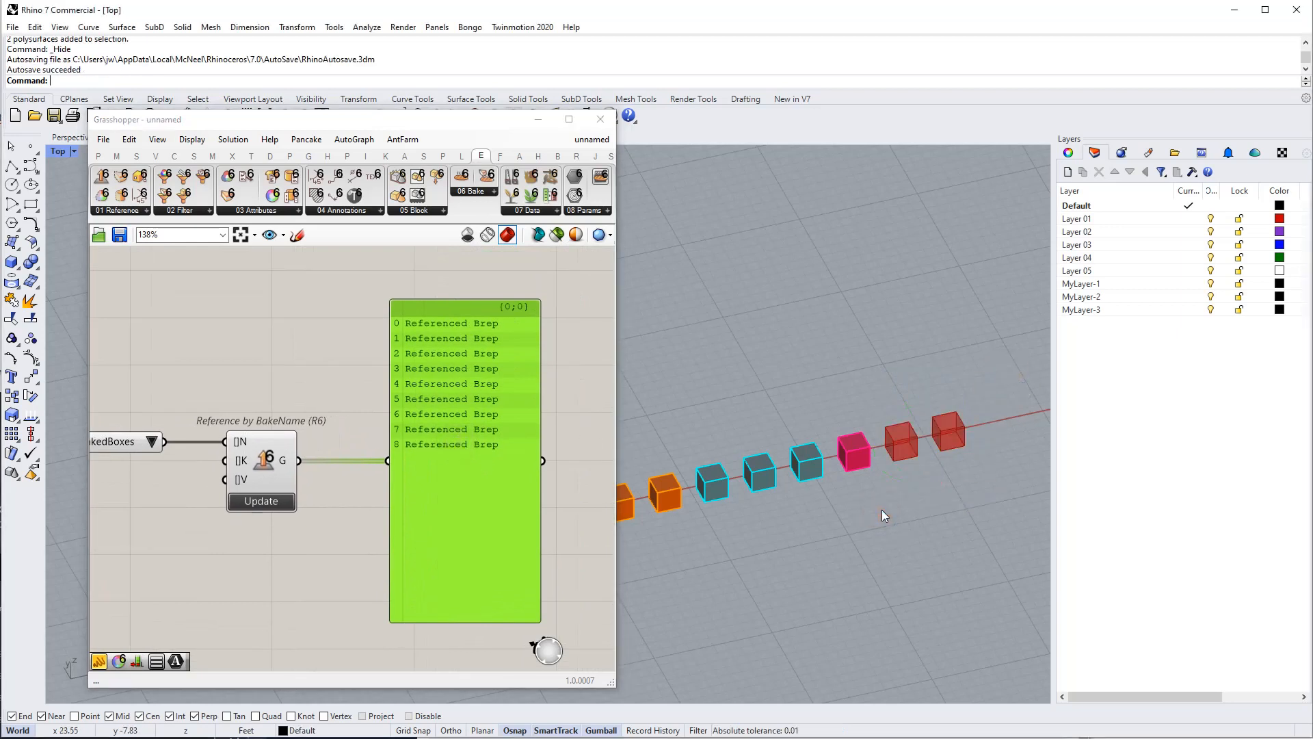
click(260, 503)
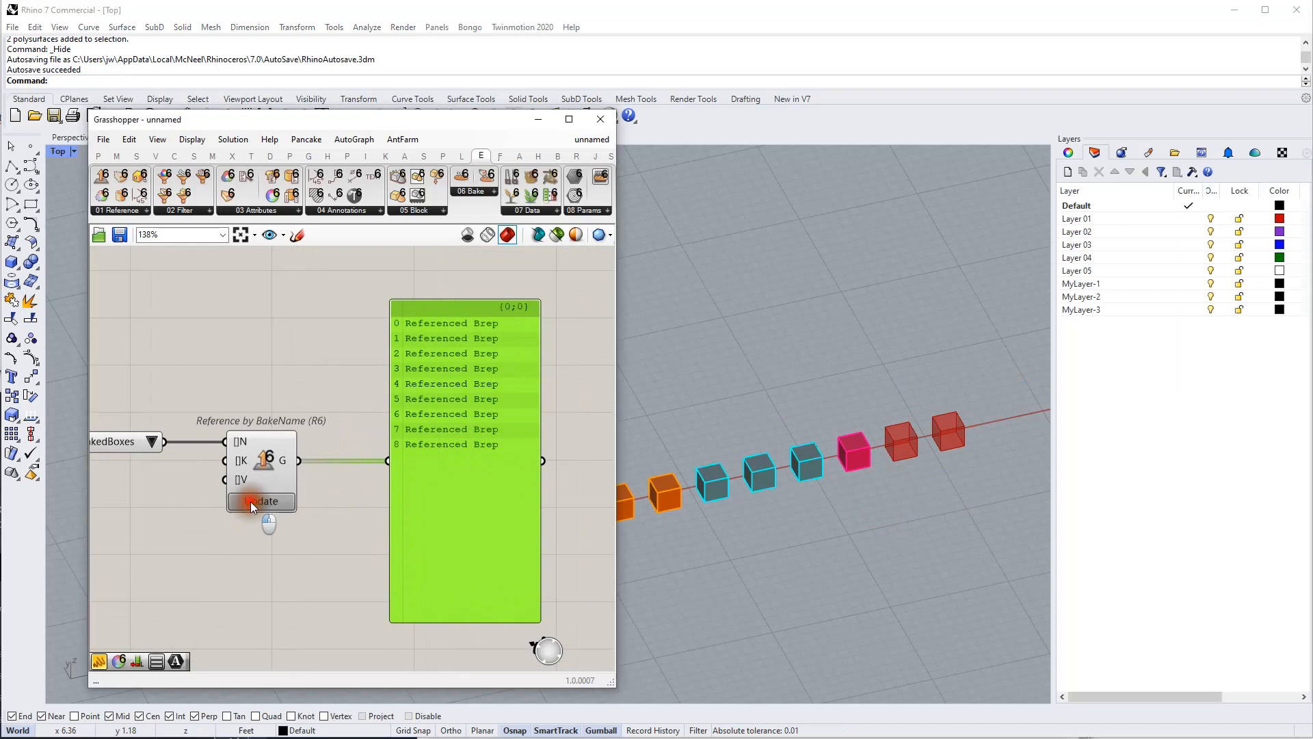
- Restrict the Reference by BakeName component to "Only visible objects"
right_drag(260, 464, 255, 465)
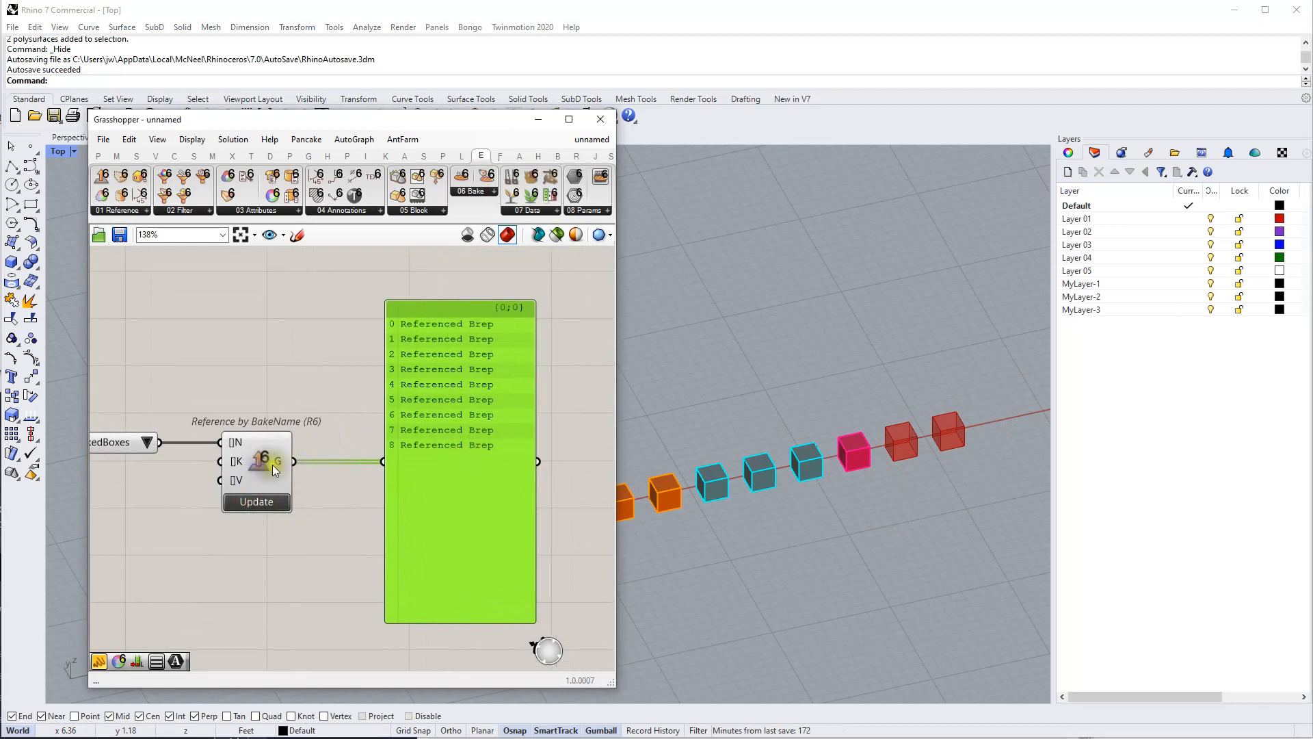
right_click(272, 462)
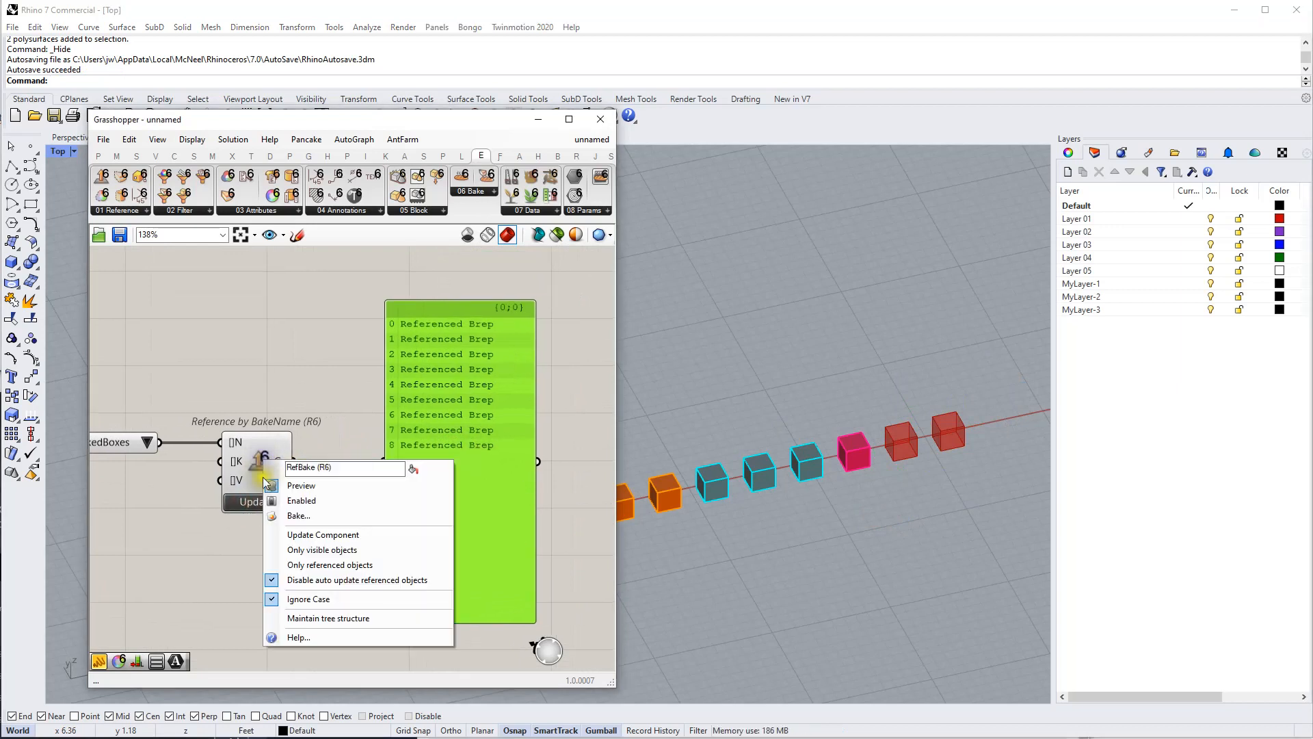
click(293, 551)
click(296, 549)
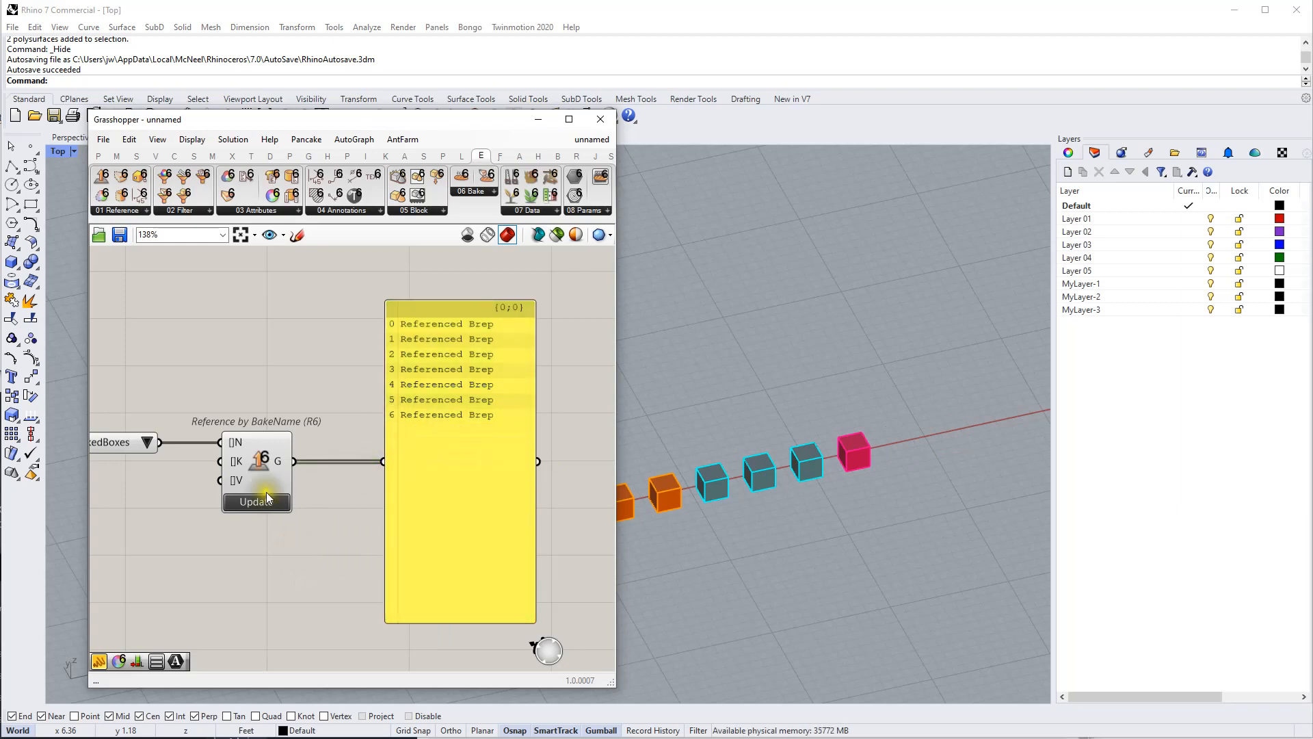
- Turn off "Disable auto update referenced objects" for the BakeName component and hide the two boxes at the visible row's far end
right_click(261, 463)
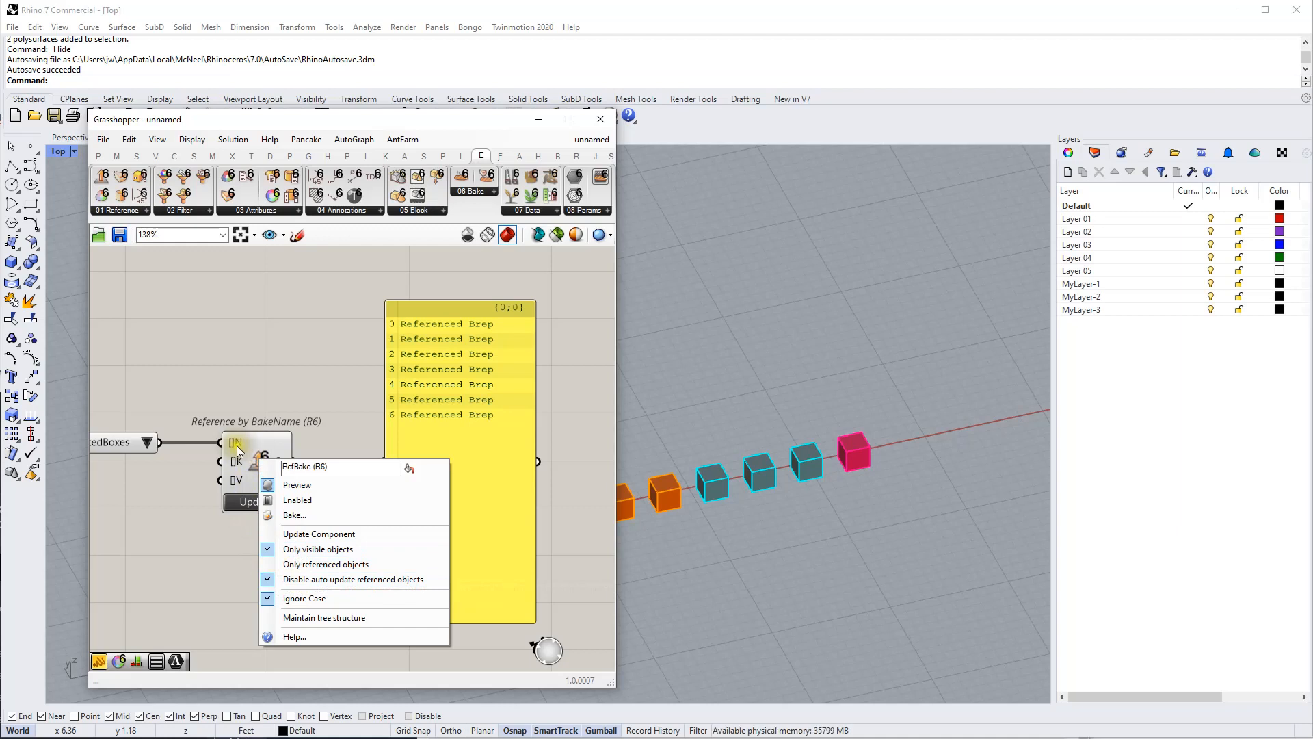
click(266, 580)
drag(872, 411, 784, 507)
key(ctrl+h)
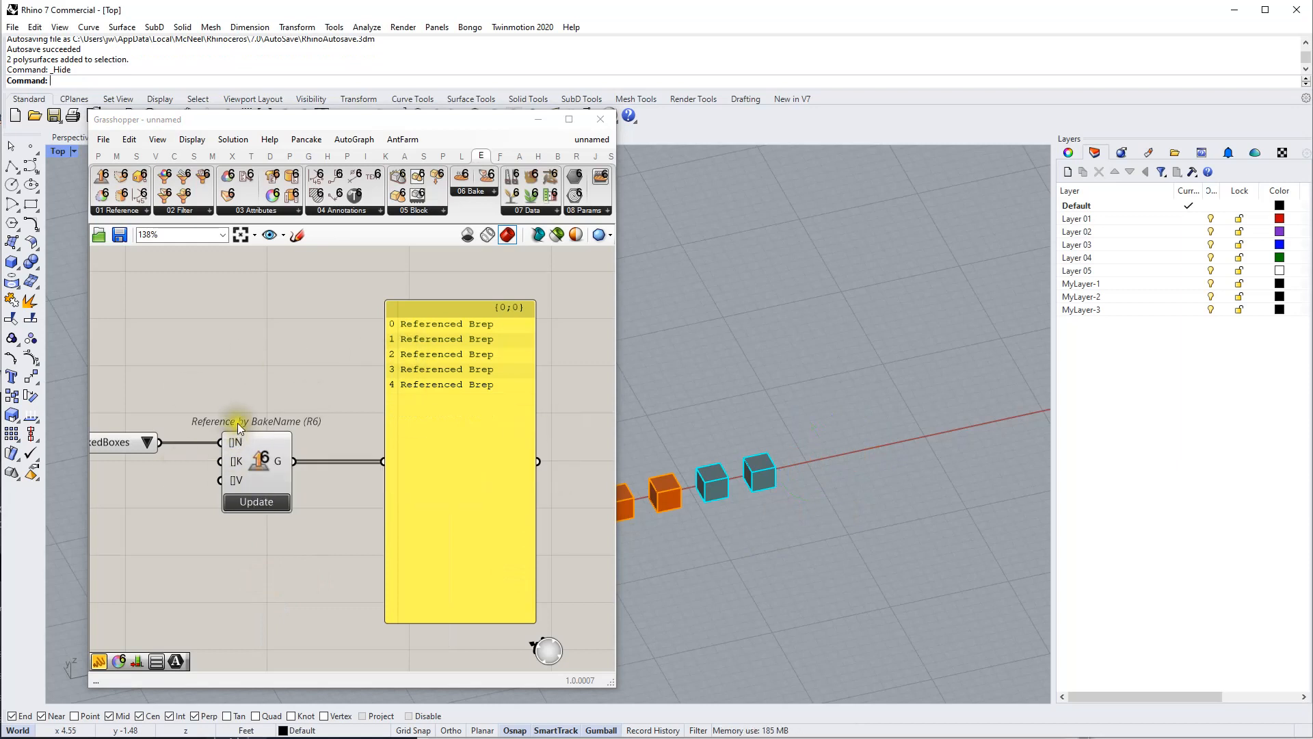
- Enable "Maintain tree structure" on the Reference by BakeName component
right_click(257, 466)
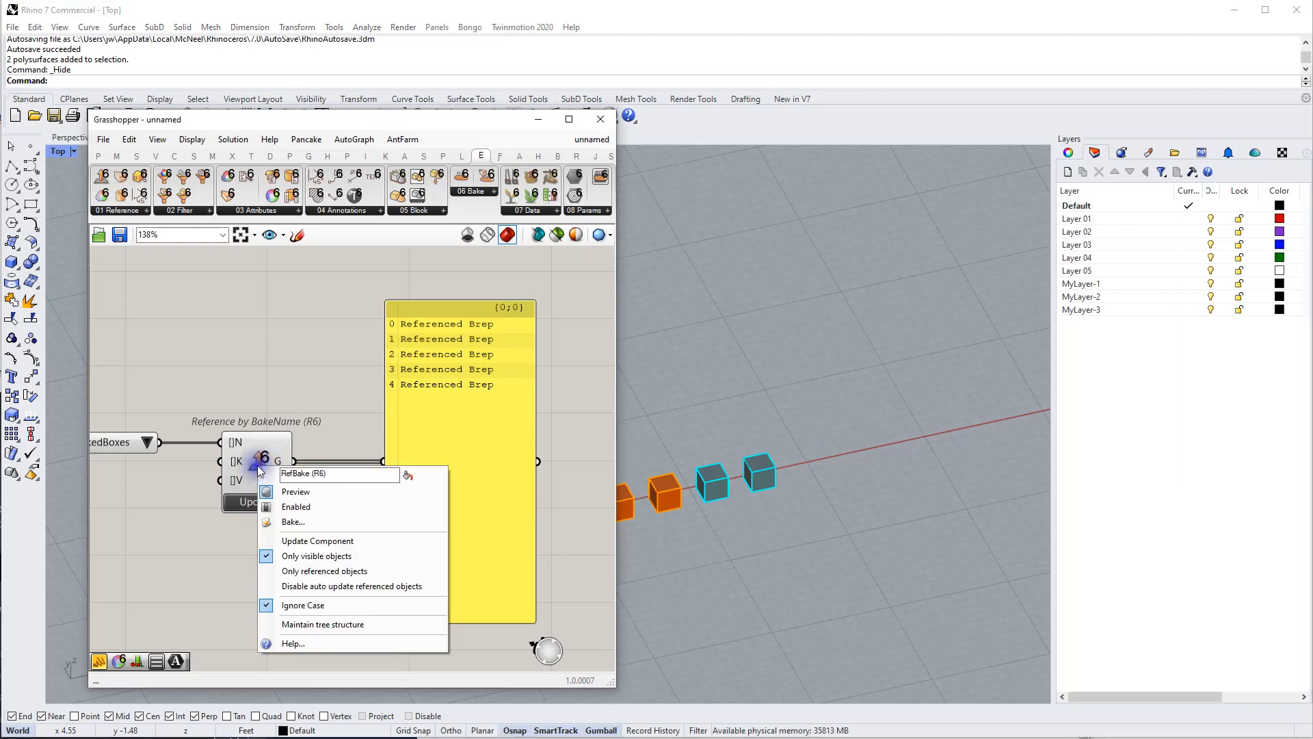
click(277, 625)
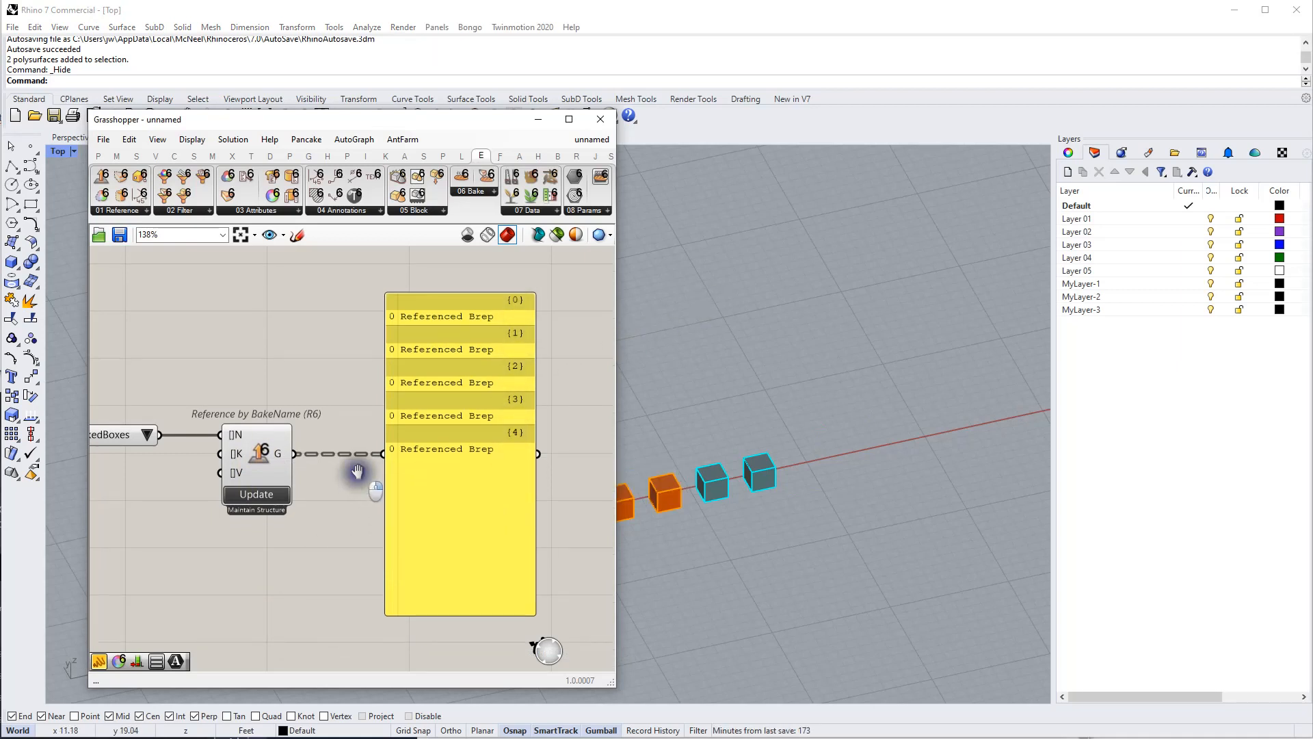
right_drag(358, 466, 372, 478)
- Show all hidden boxes in the Rhino viewport again
click(745, 523)
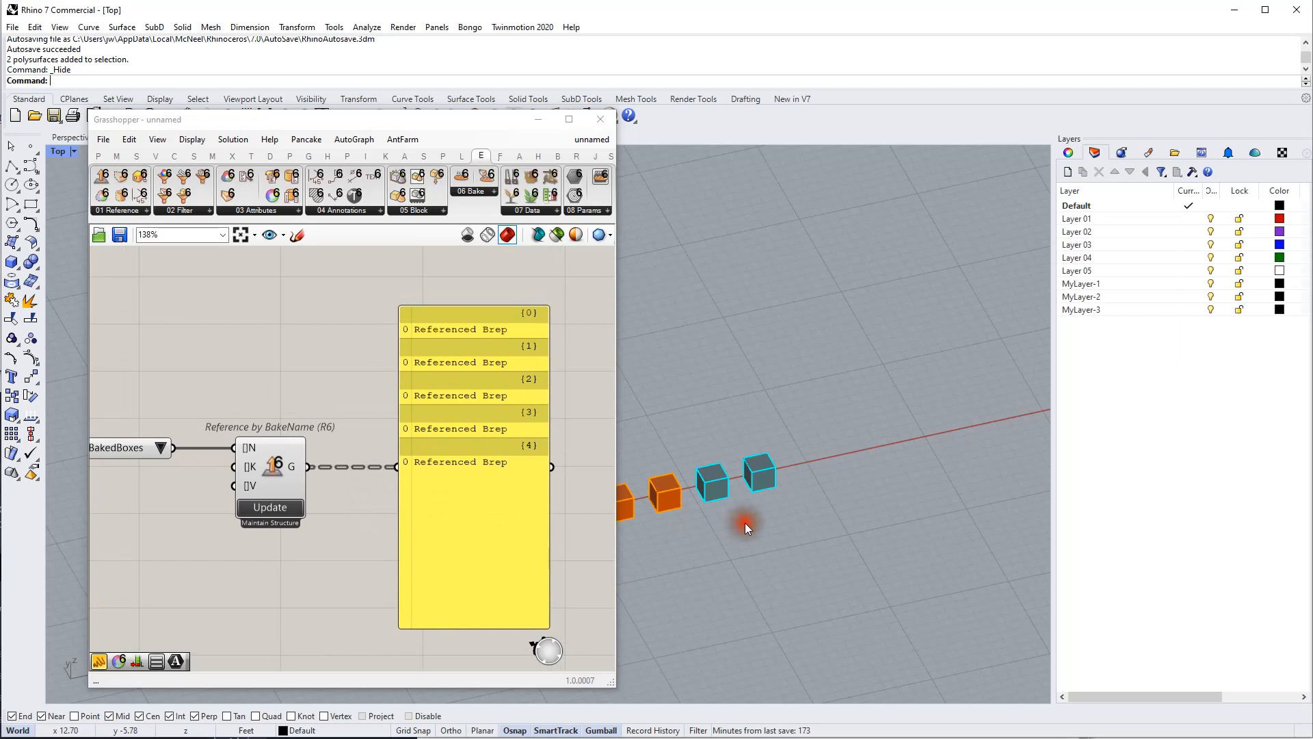
key(Return)
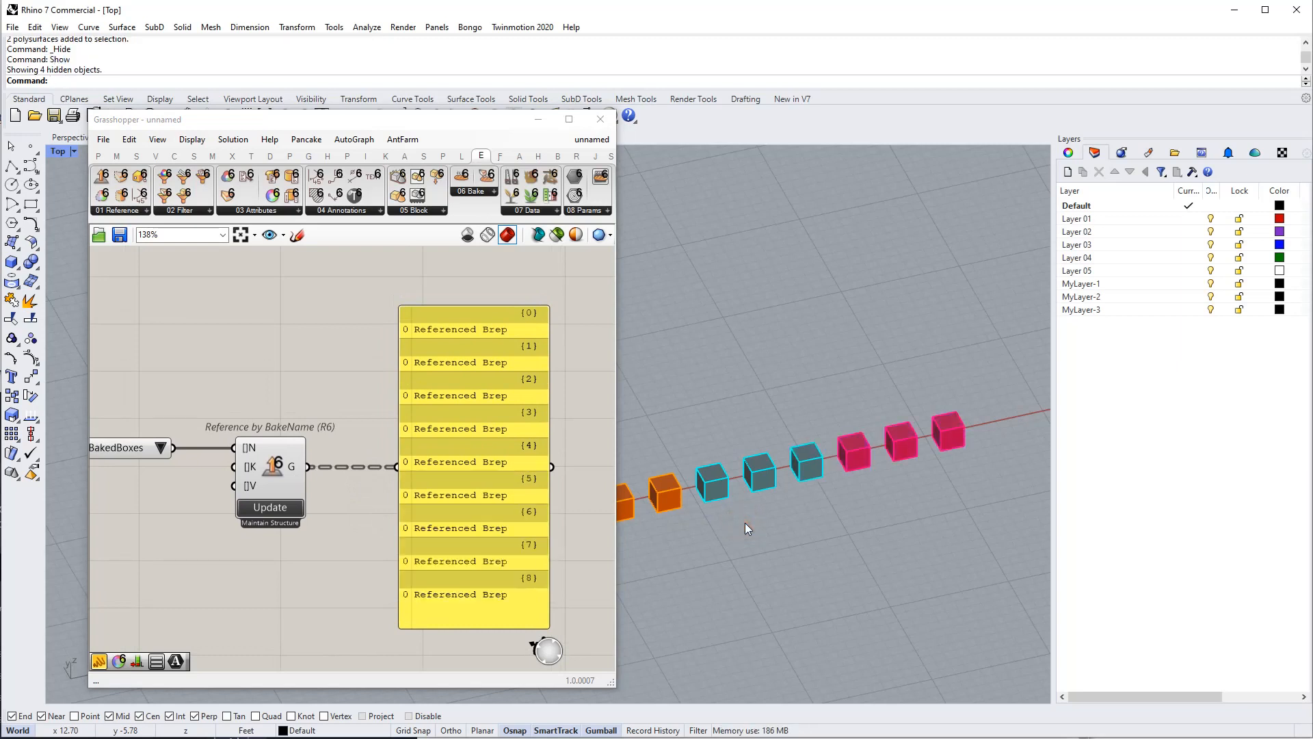
scroll(397, 536, up, 3)
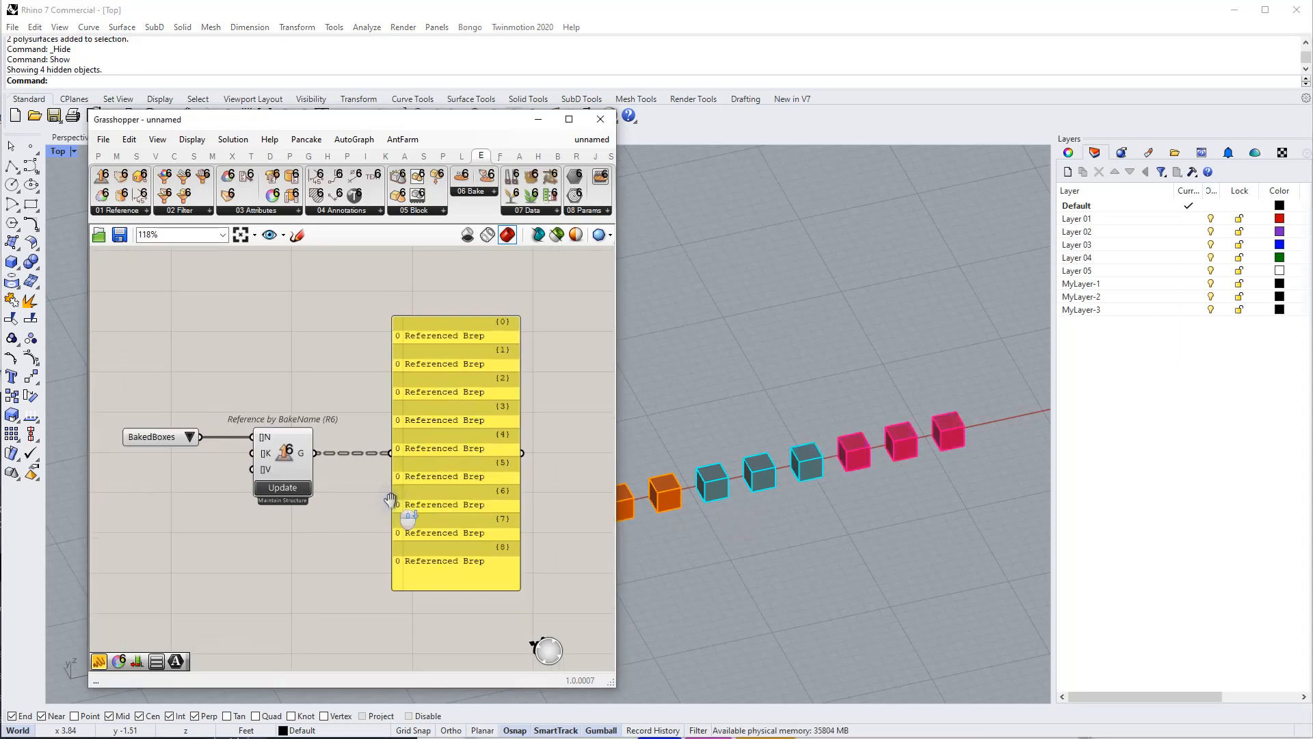
scroll(388, 515, down, 3)
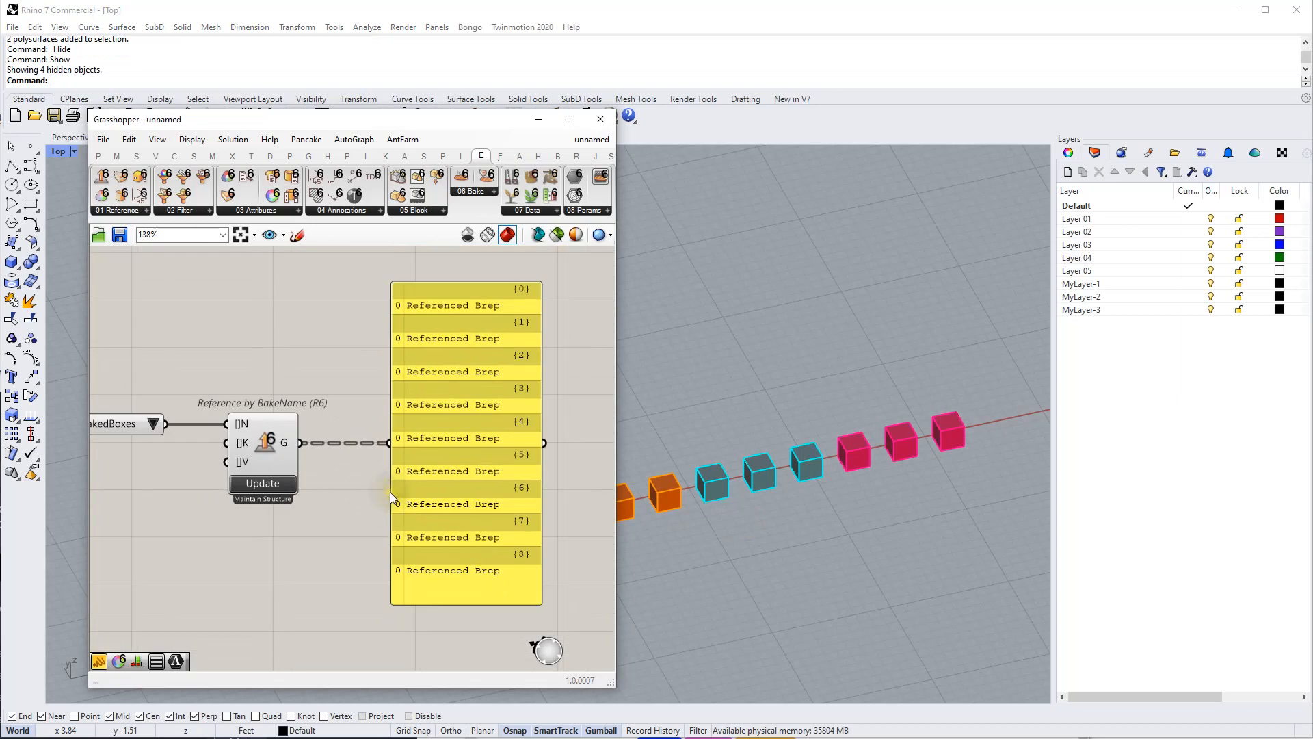
- Move the BakedBoxes value list closer to the BakeName component and nudge the output panel slightly toward it
drag(139, 435, 168, 435)
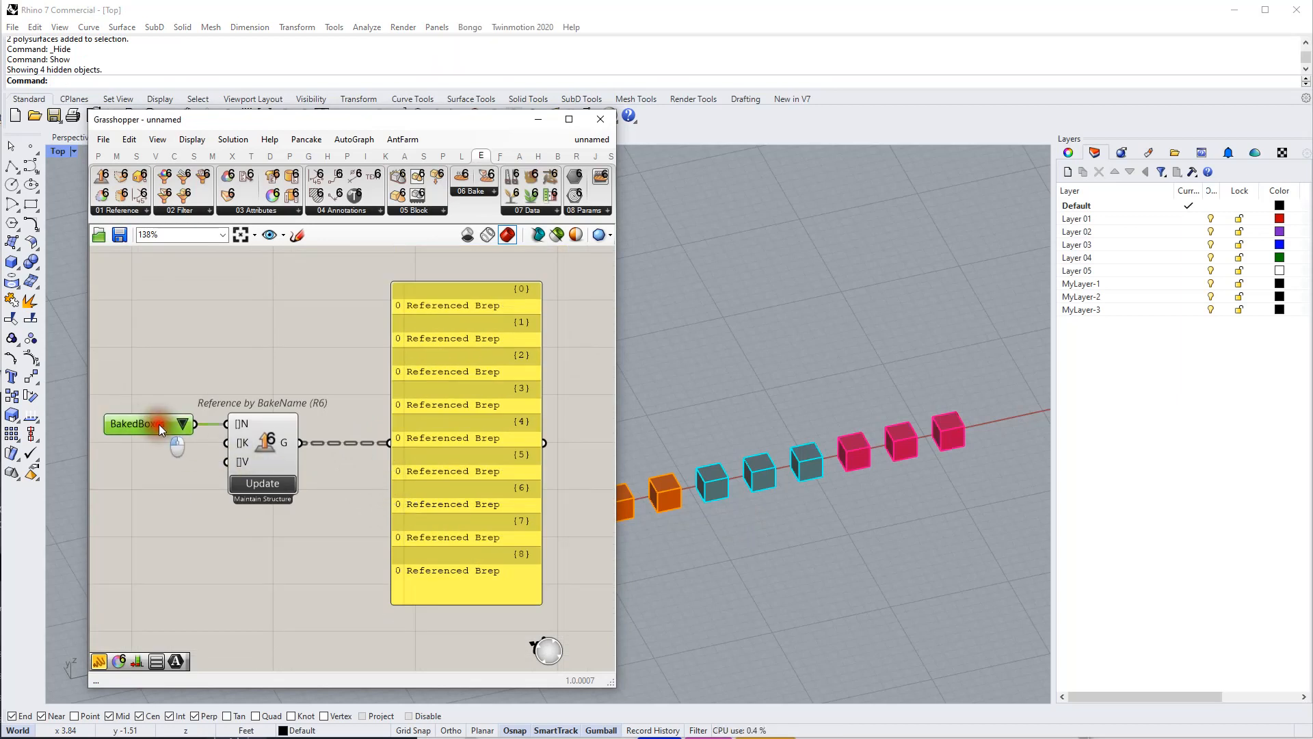
drag(459, 442, 455, 441)
scroll(449, 441, down, 3)
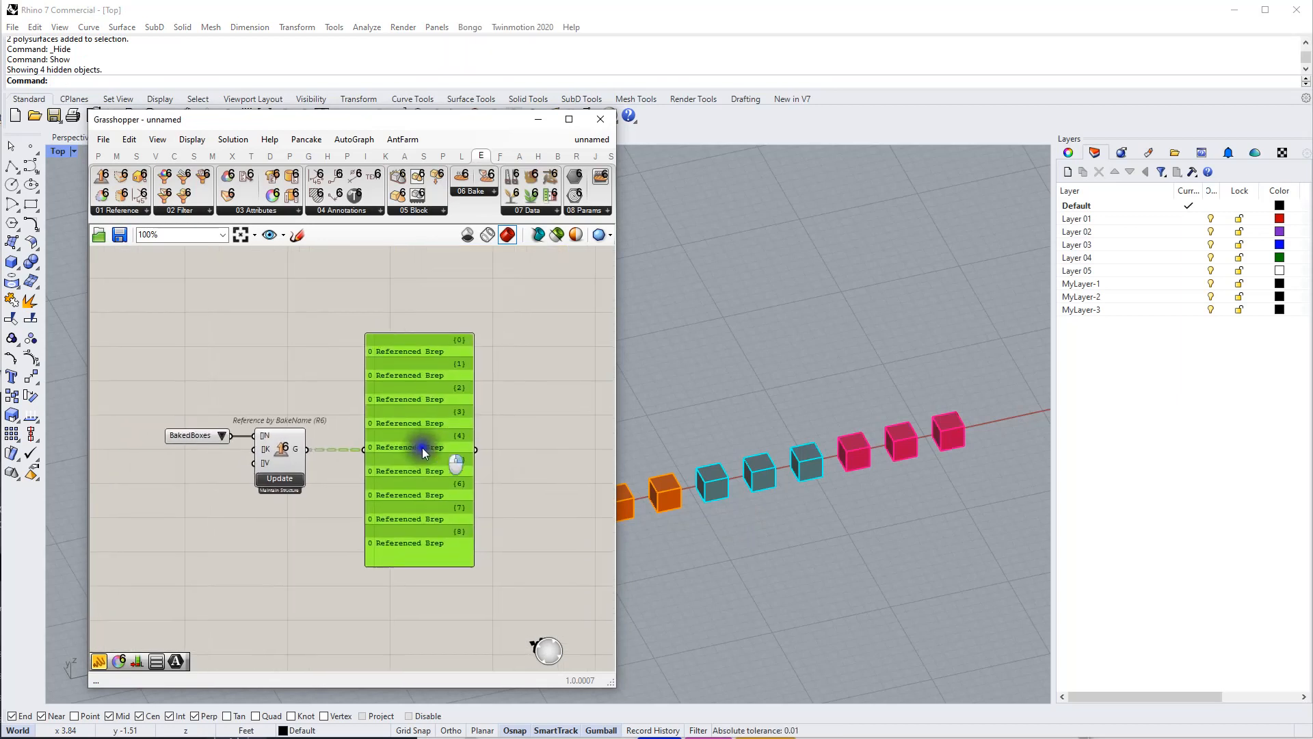
scroll(284, 454, up, 1)
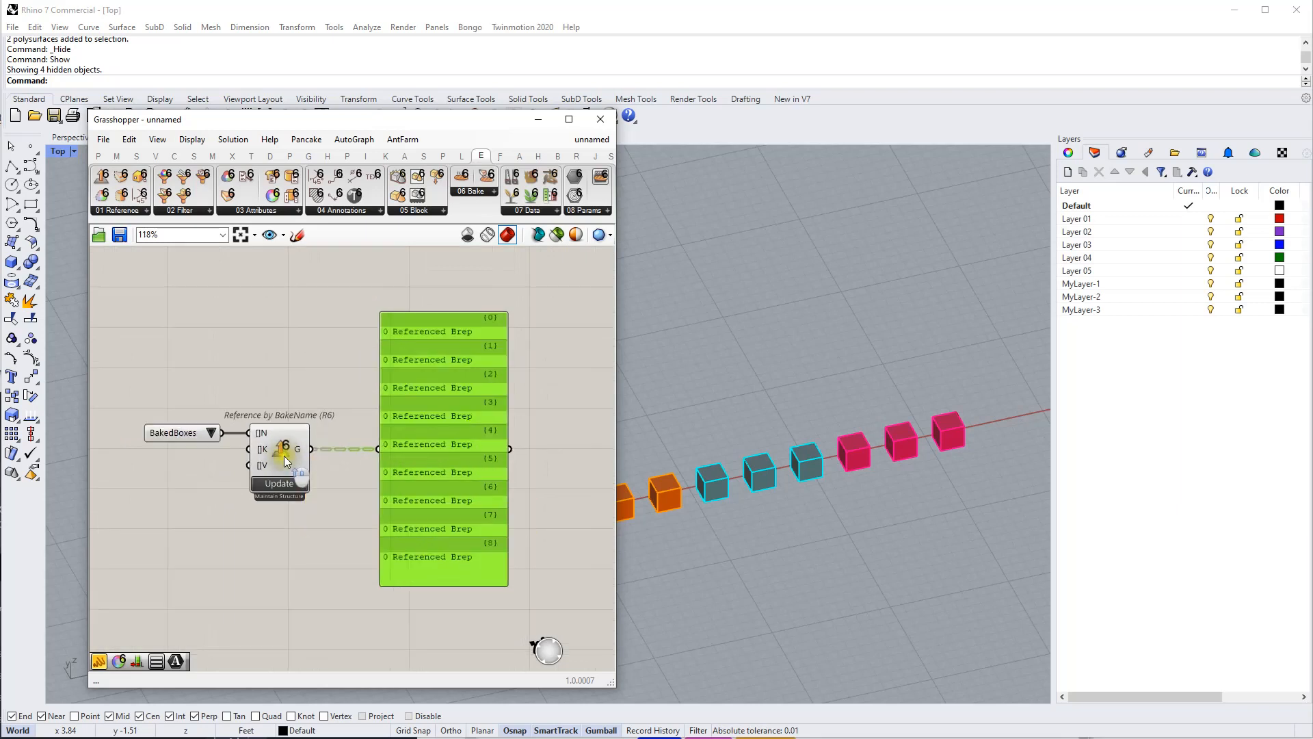
- Turn off "Only visible objects" and "Maintain tree structure" on the Reference by BakeName component
right_click(284, 455)
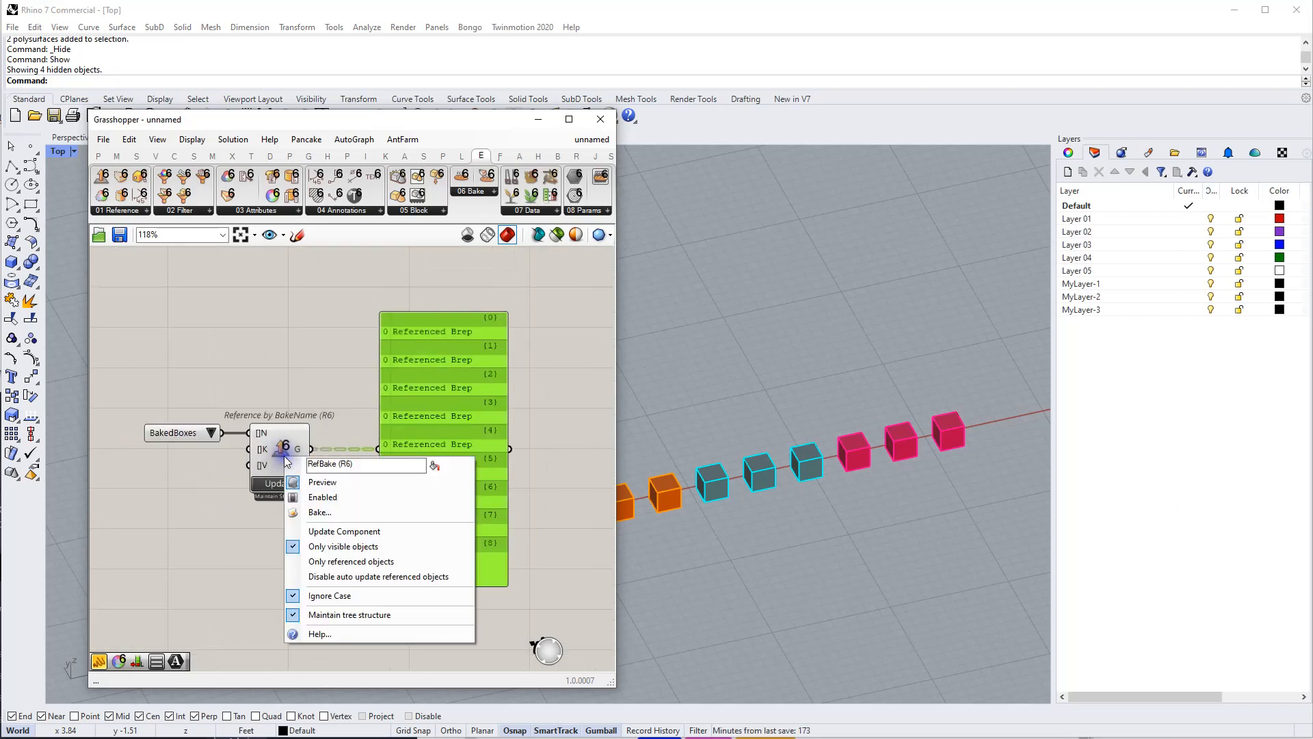
click(343, 547)
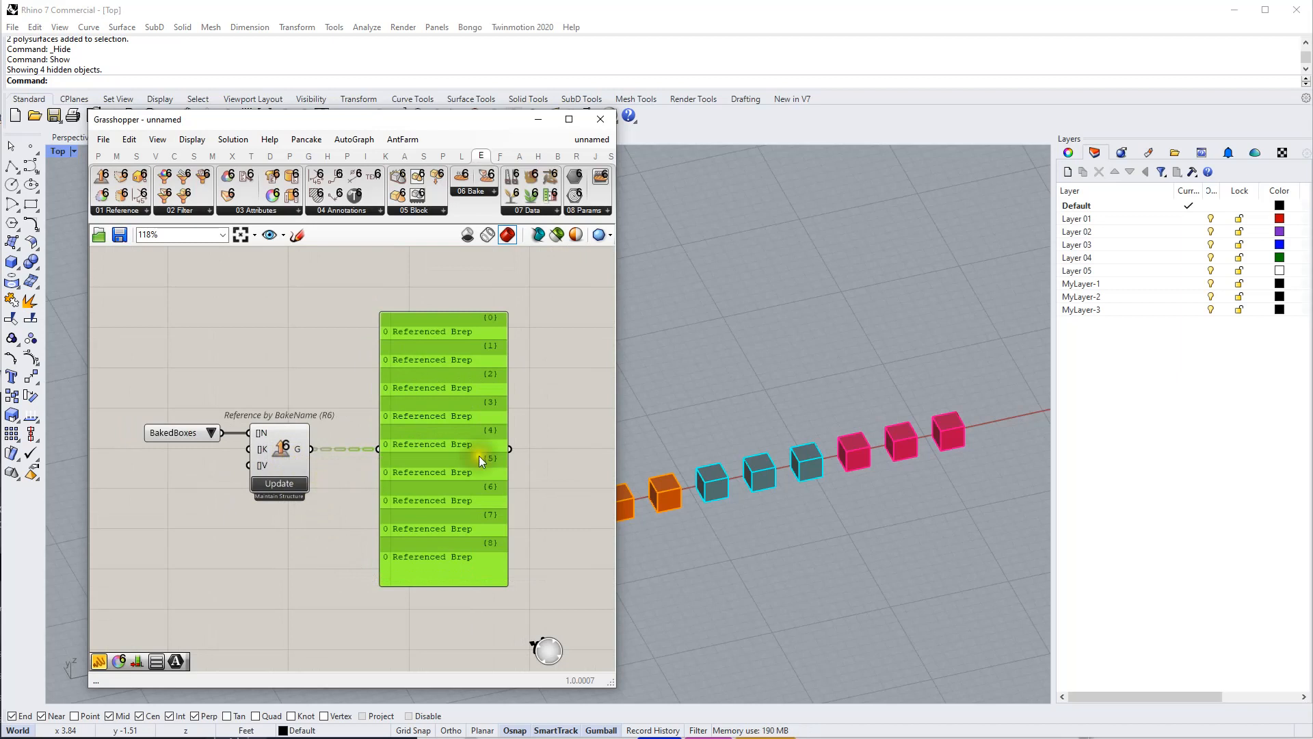
right_click(273, 452)
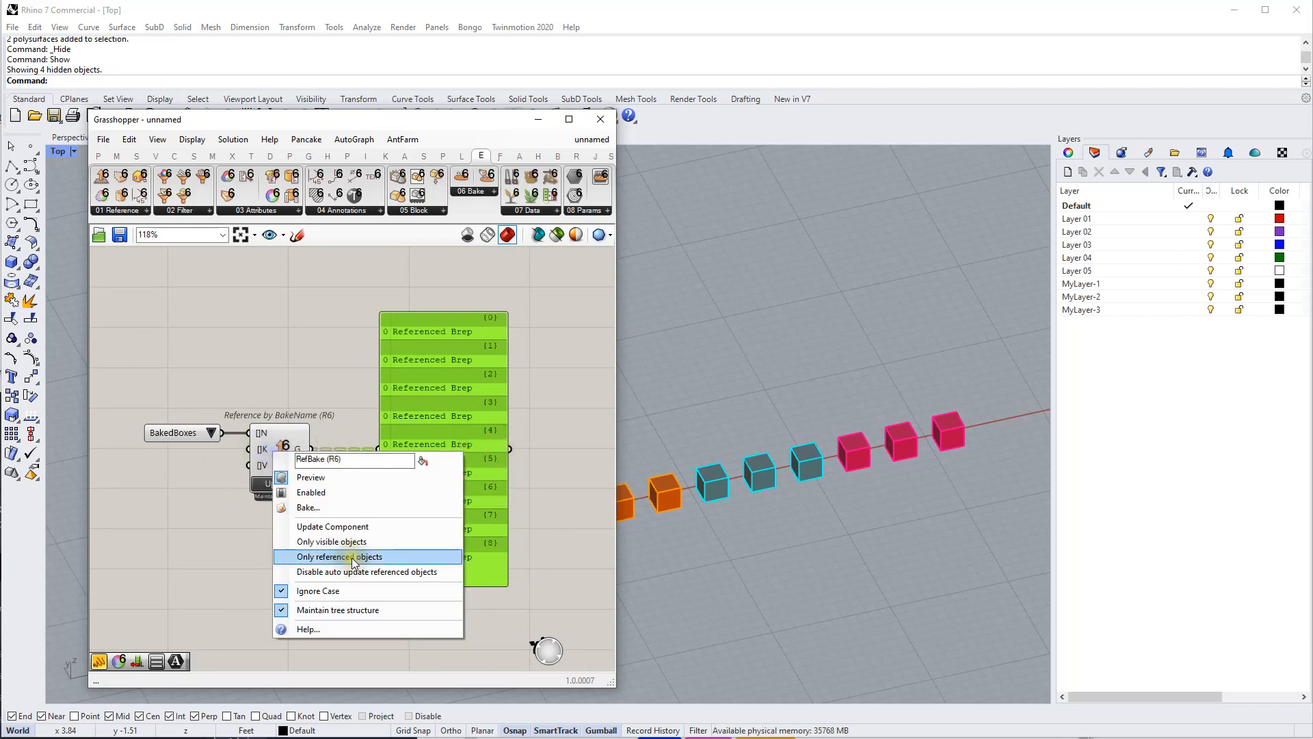
click(338, 610)
- Move the connected BakedBoxes list and BakeName component toward the unused reference components and shift the output panel farther away
scroll(428, 496, down, 4)
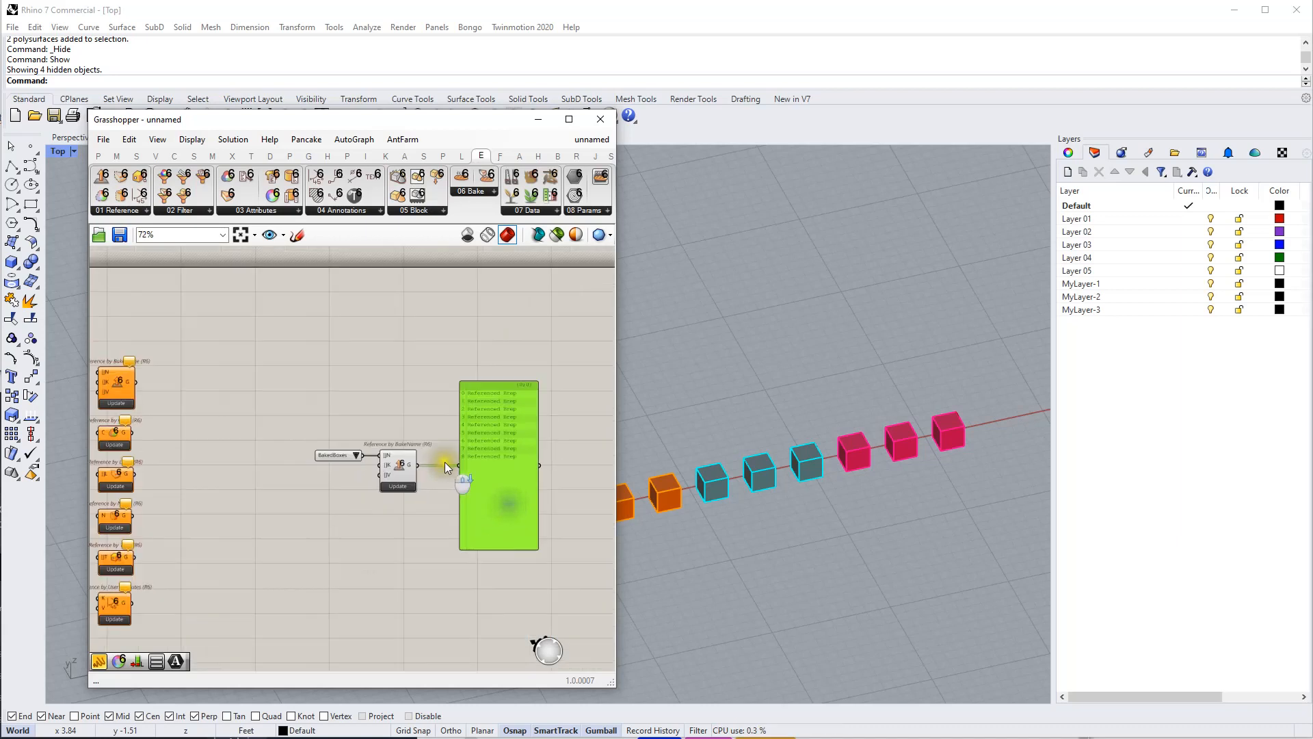
scroll(176, 410, up, 2)
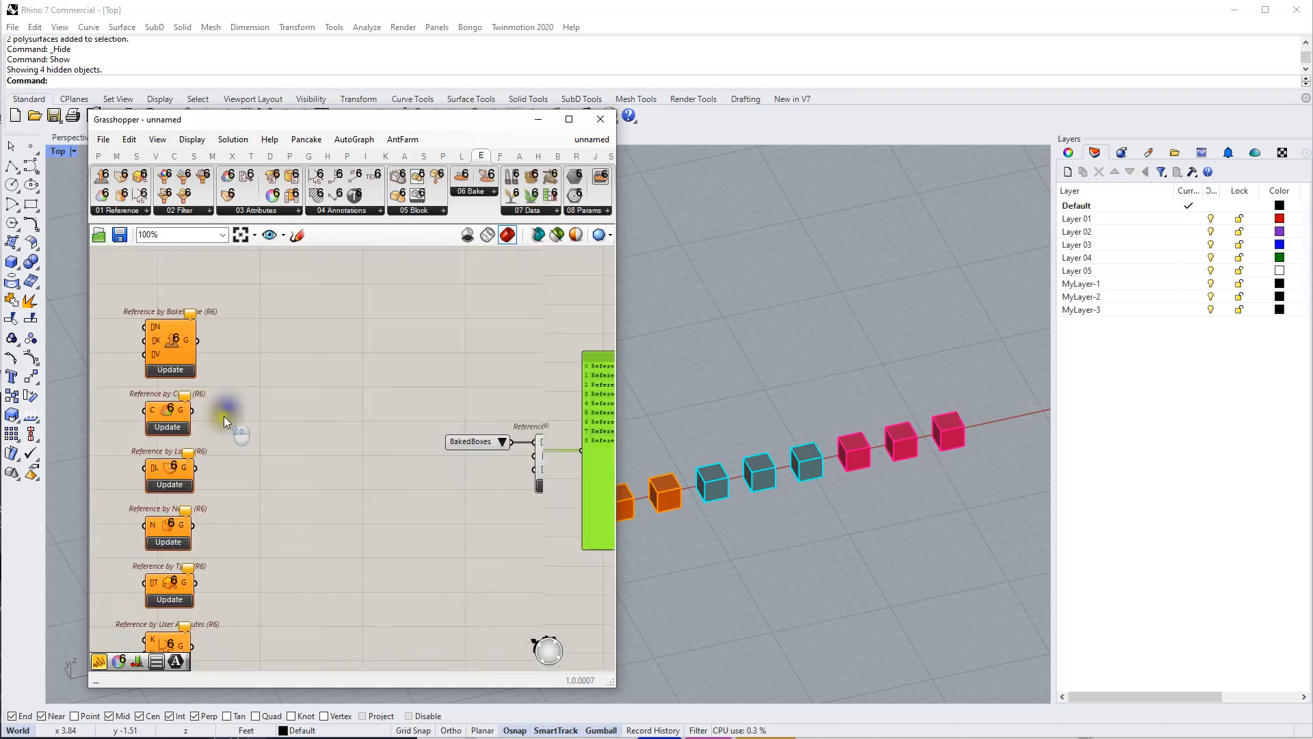
scroll(229, 388, down, 2)
drag(567, 311, 404, 494)
drag(445, 416, 302, 406)
click(302, 523)
scroll(302, 524, up, 3)
drag(457, 418, 588, 386)
- Add a Get Rhino Attributes component and connect the BakeName component's geometry output to it
double_click(413, 440)
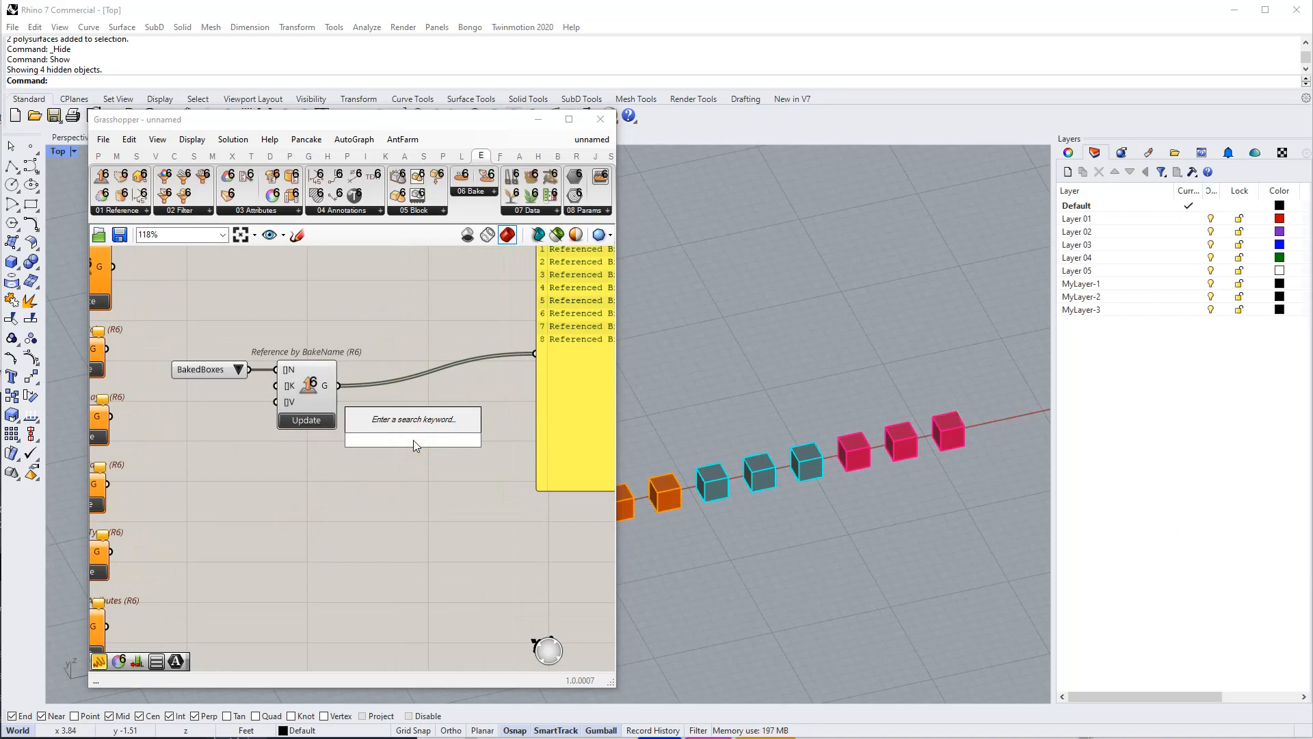
text(get rhino)
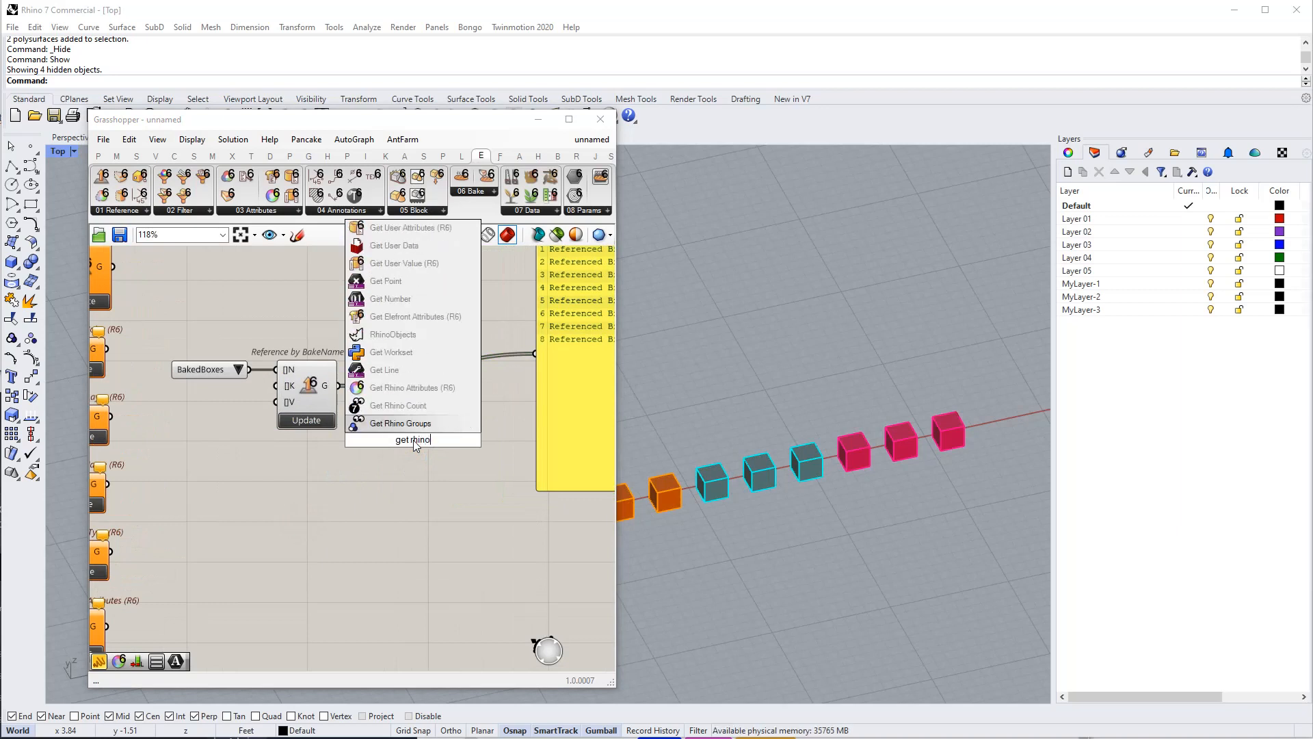
click(431, 384)
drag(335, 387, 384, 439)
mouse_move(425, 453)
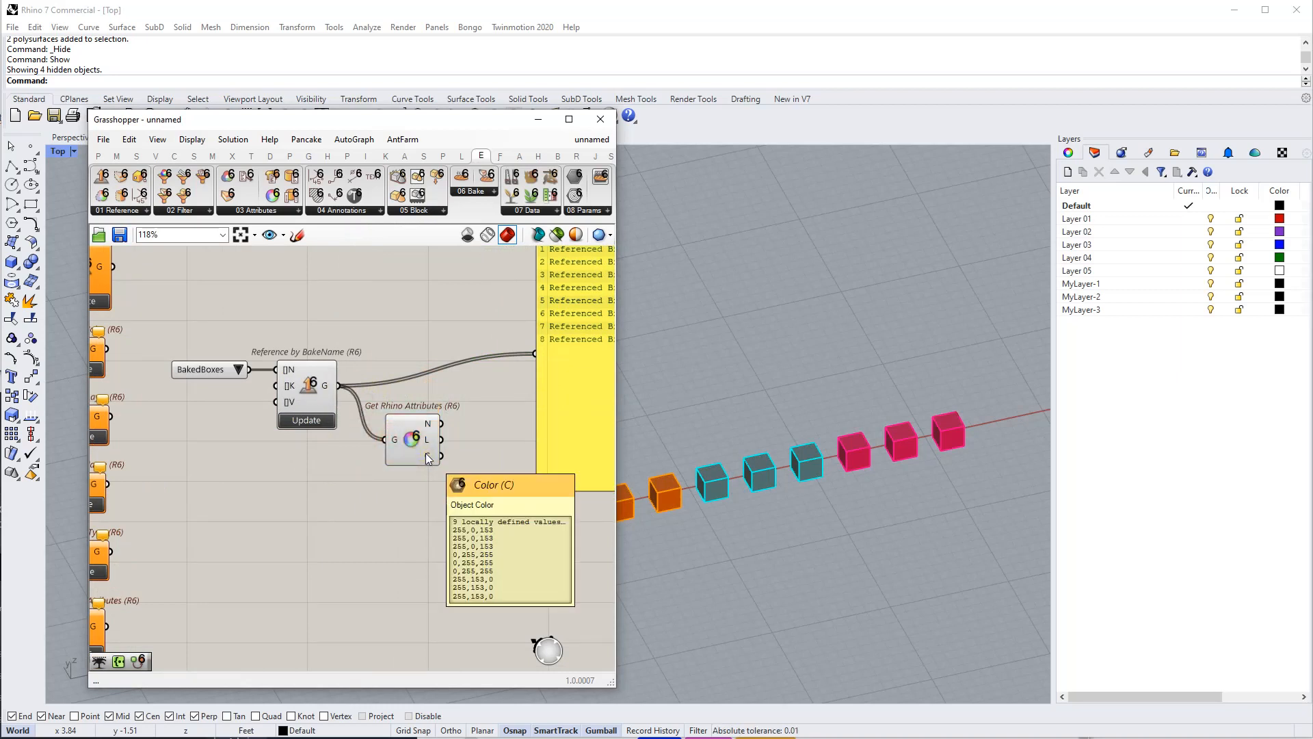
- Move the output panel aside and add a Create Set component fed by the Color output of Get Rhino Attributes
right_drag(428, 456, 360, 432)
drag(526, 405, 583, 410)
right_drag(527, 434, 513, 433)
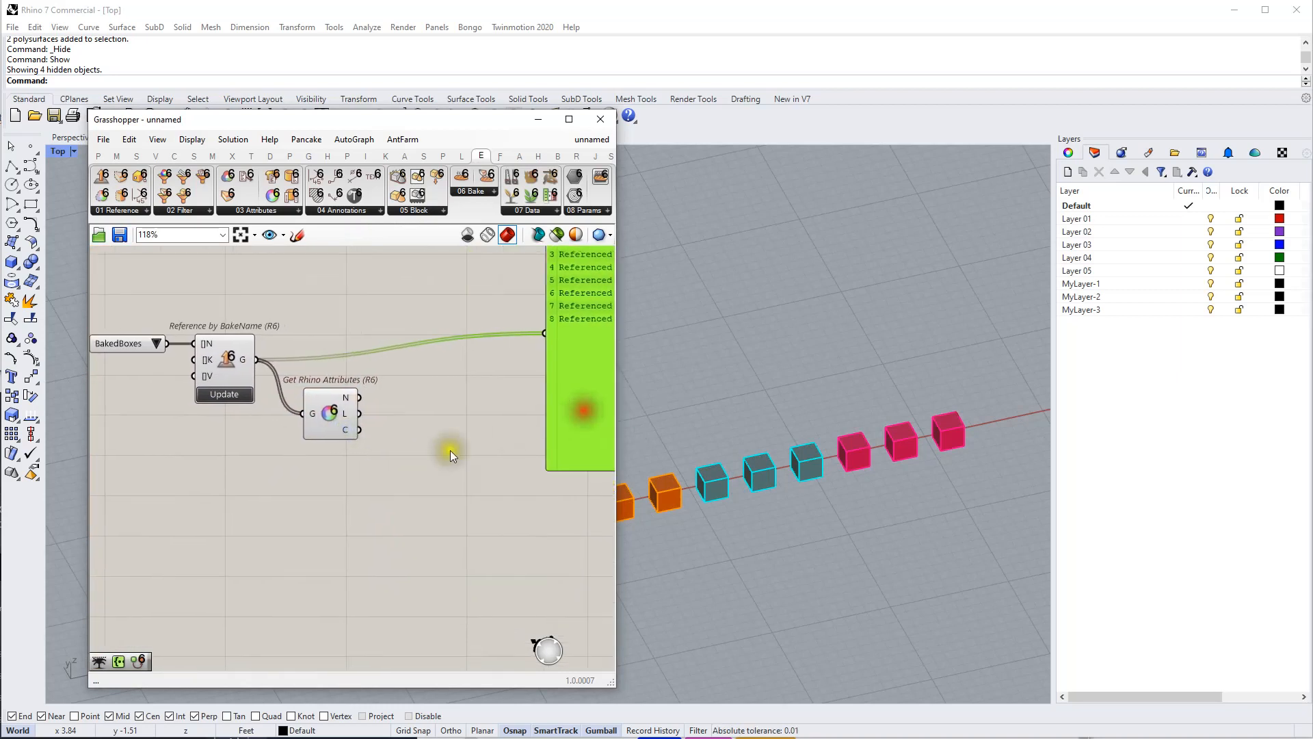
click(513, 433)
double_click(434, 458)
text(cset)
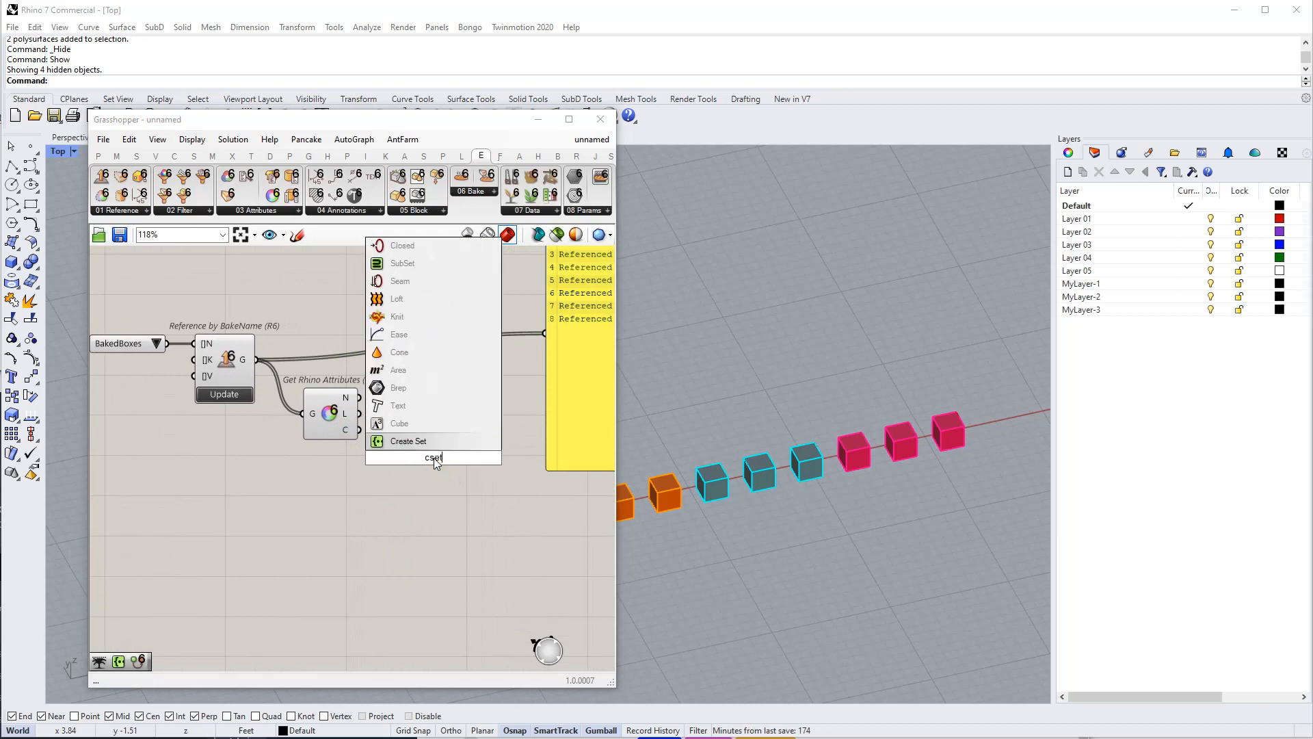
key(Return)
drag(360, 430, 420, 465)
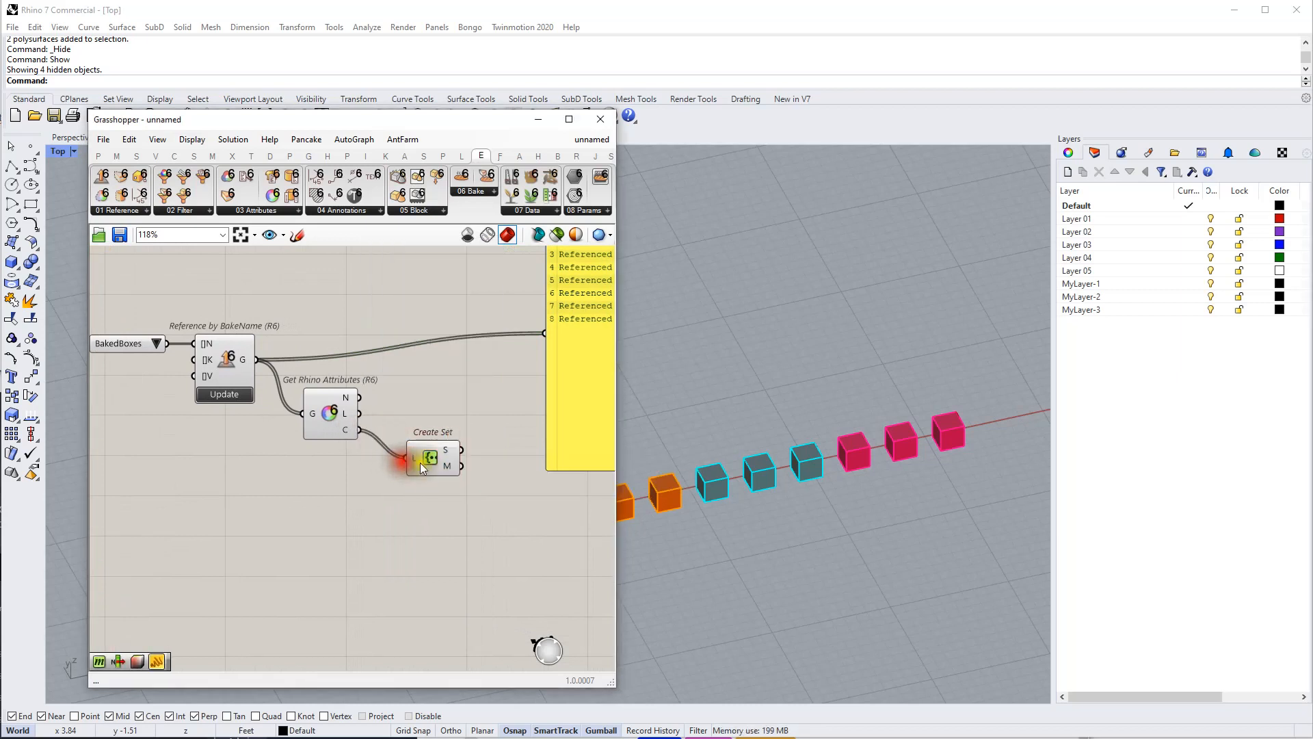
drag(441, 471, 431, 457)
- Copy the Reference by Color component beside Create Set and connect Create Set's S output to its color input
scroll(418, 441, down, 2)
right_click(417, 440)
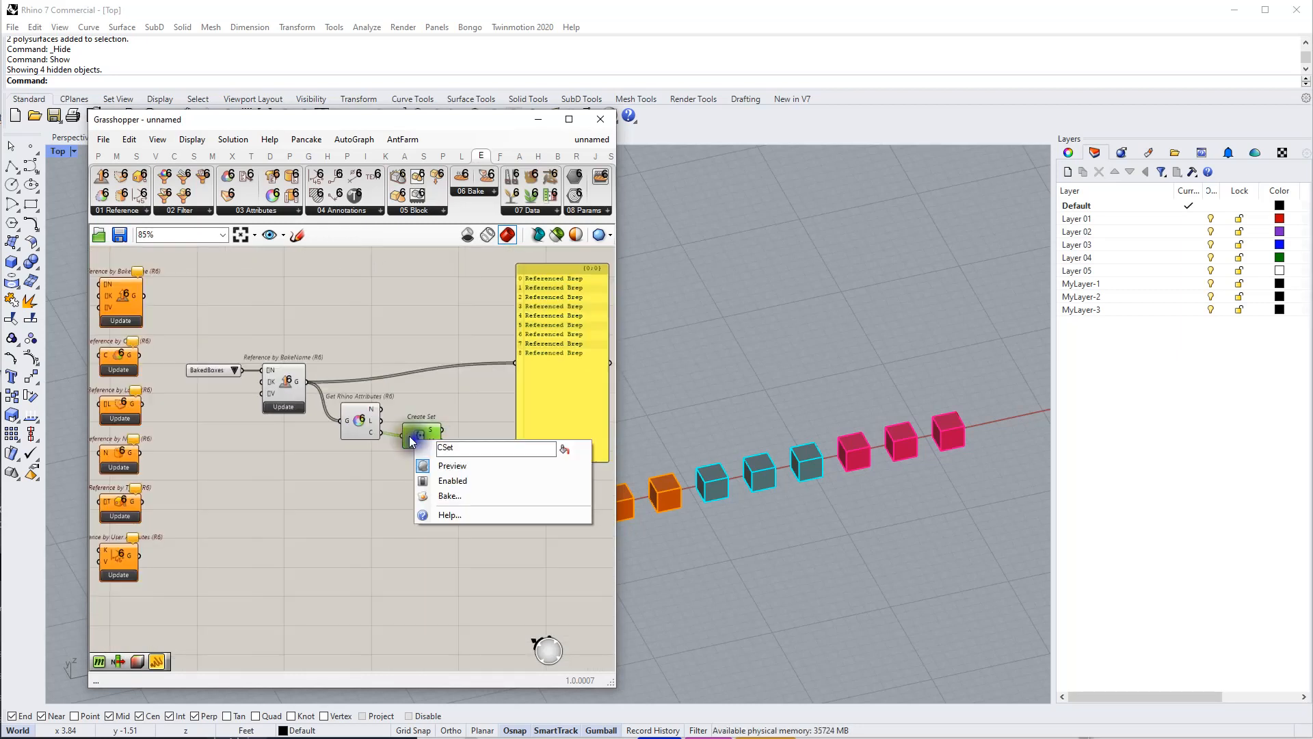
click(116, 363)
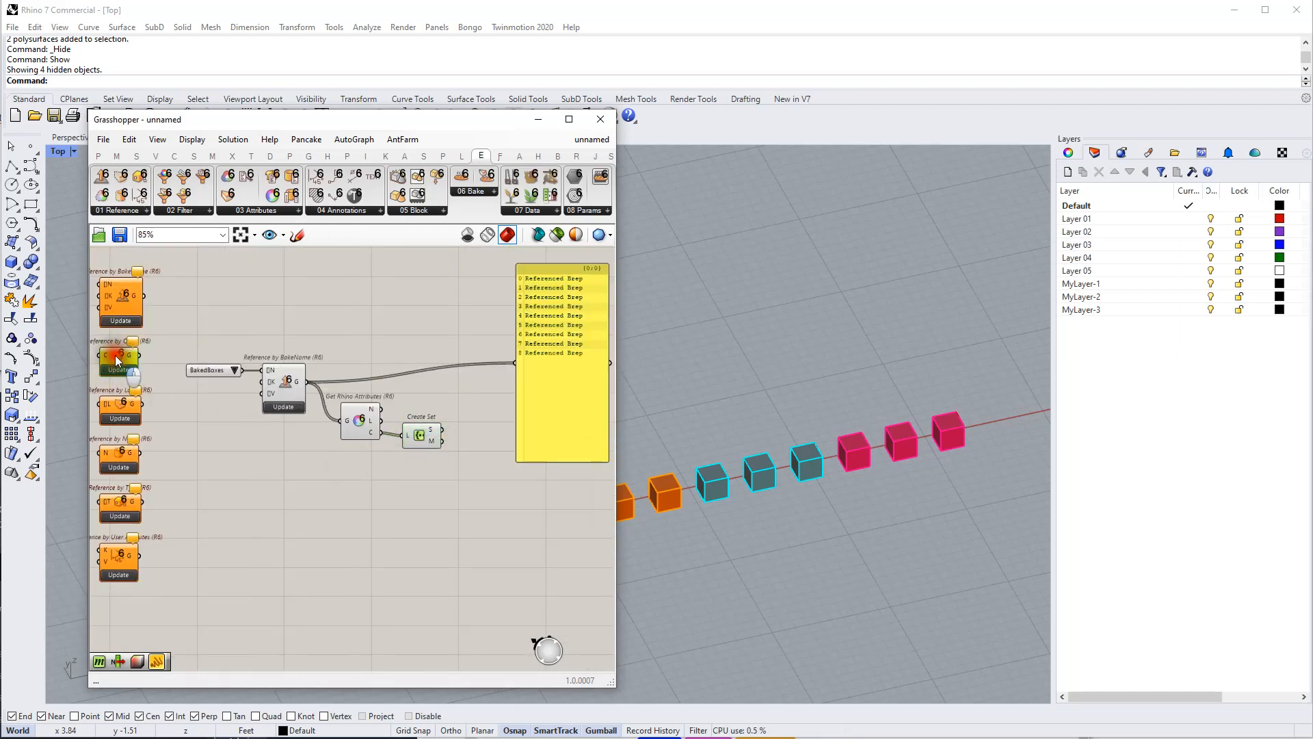
alt+drag(115, 355, 324, 465)
scroll(458, 443, up, 2)
alt+drag(474, 457, 473, 430)
right_drag(498, 429, 302, 450)
drag(387, 413, 475, 362)
drag(274, 458, 306, 458)
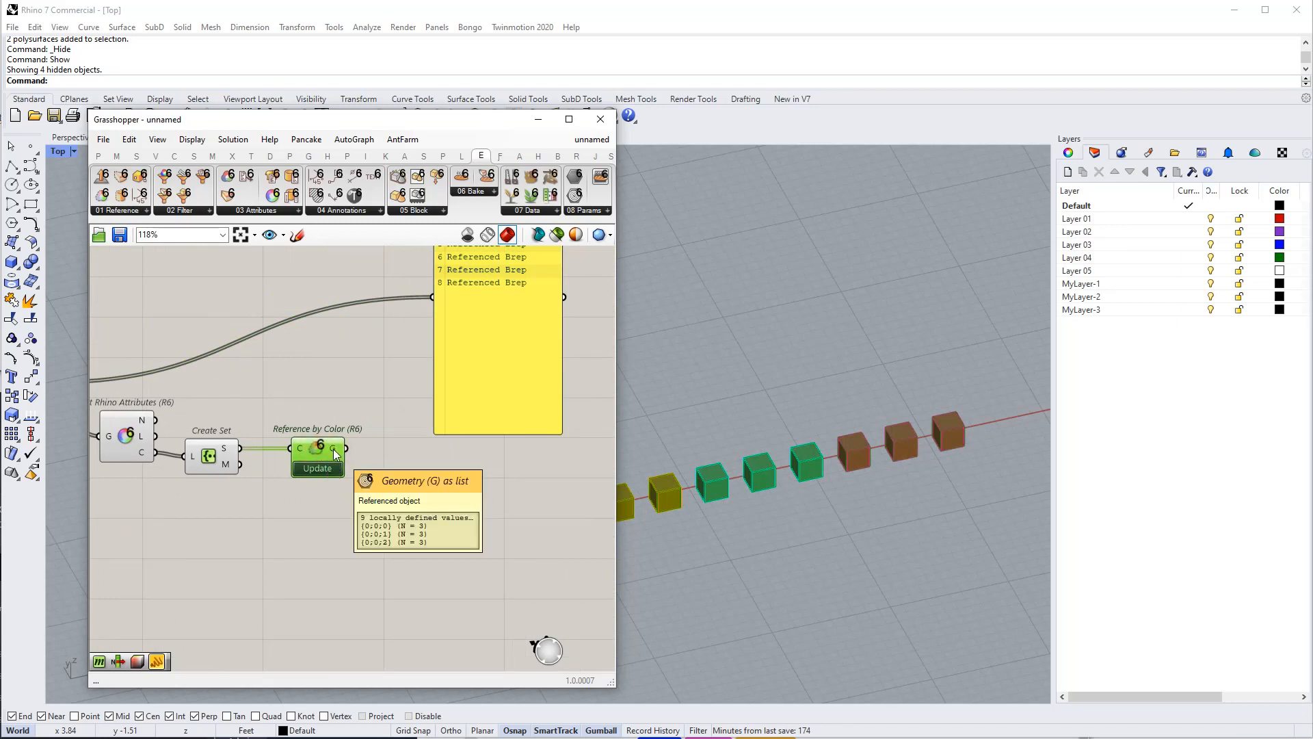
- Simplify the geometry output of the copied Reference by Color component
right_click(336, 453)
click(376, 530)
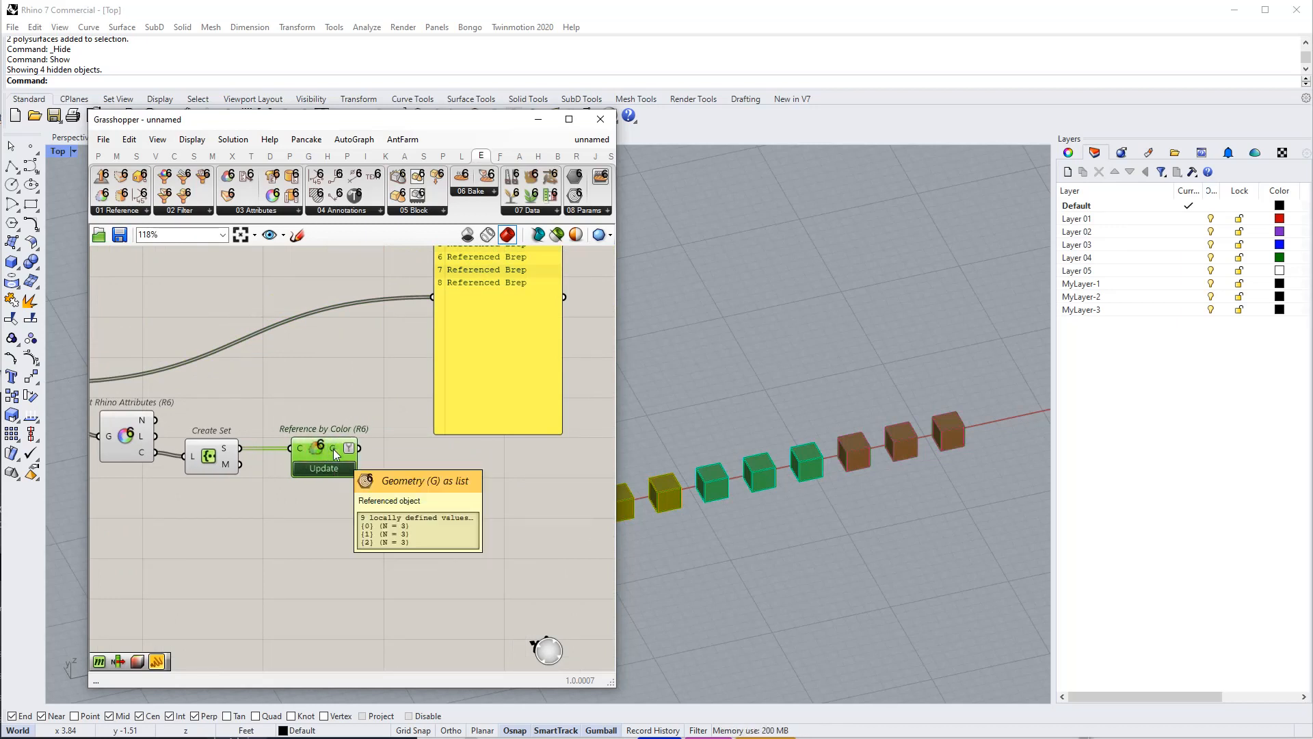
click(387, 521)
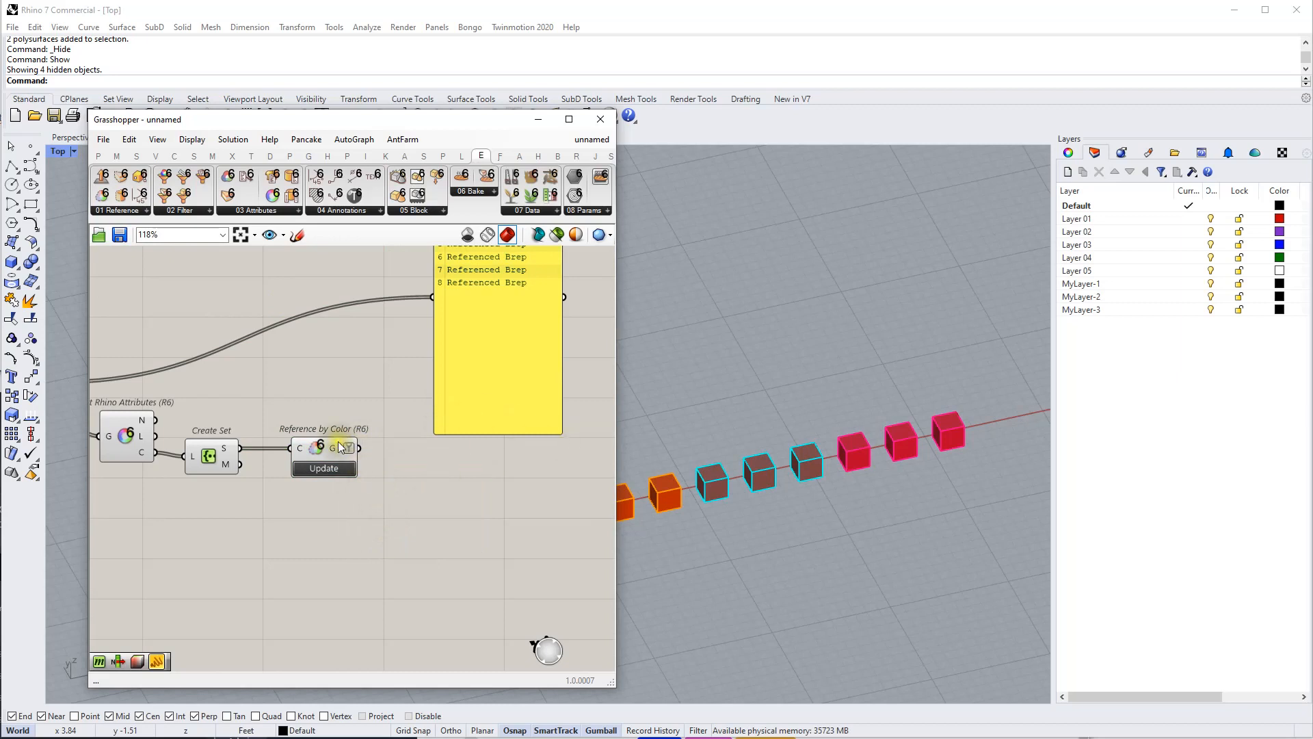
- Disable the preview of the BakeName, Get Rhino Attributes, Create Set and Reference by Color components
scroll(370, 472, down, 2)
drag(386, 347, 165, 511)
middle_click(165, 512)
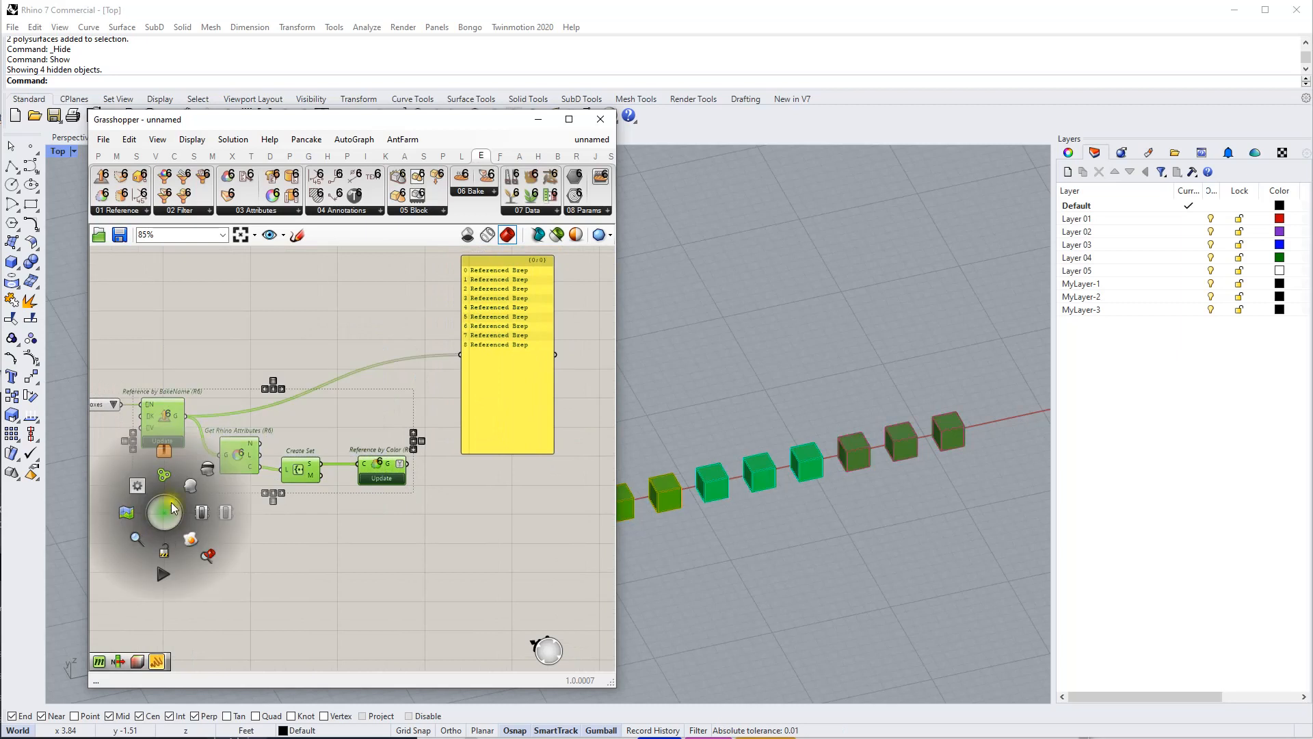
click(204, 474)
- Add a Tree Branch component and connect Reference by Color's geometry output to its tree input
double_click(487, 503)
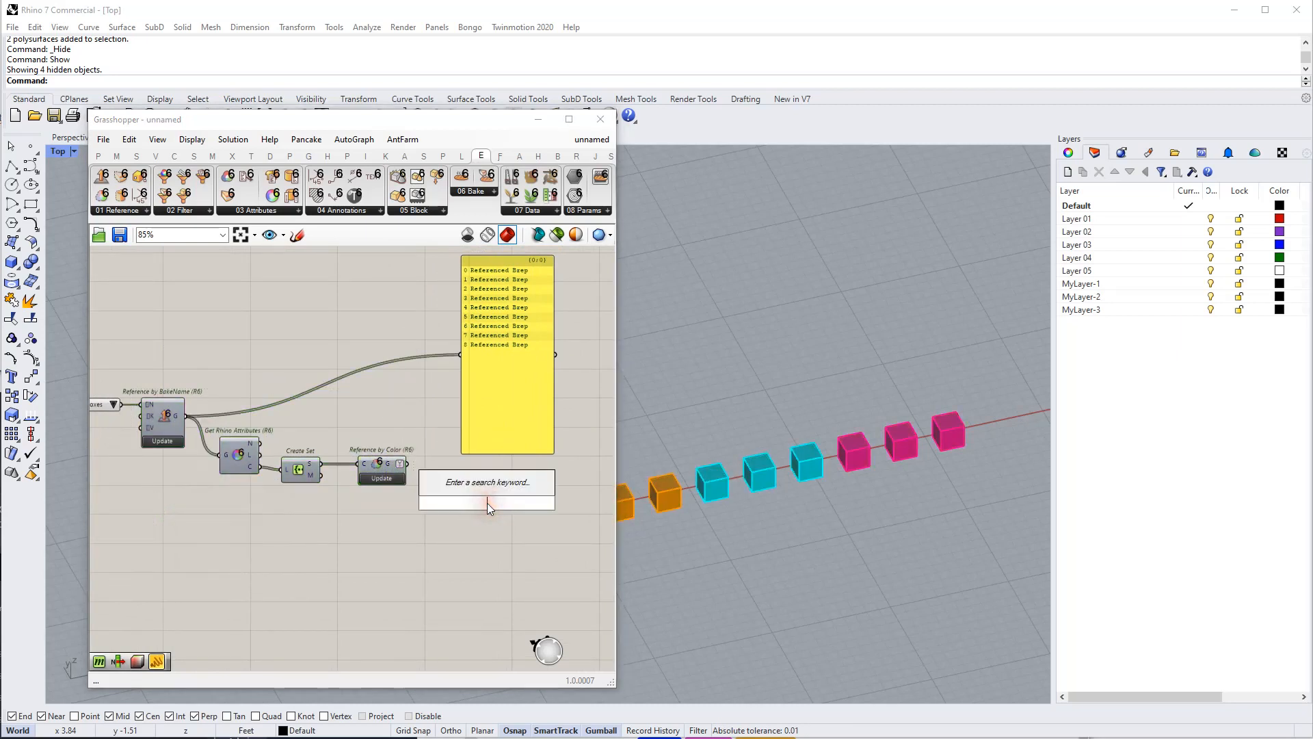
text(tree bran)
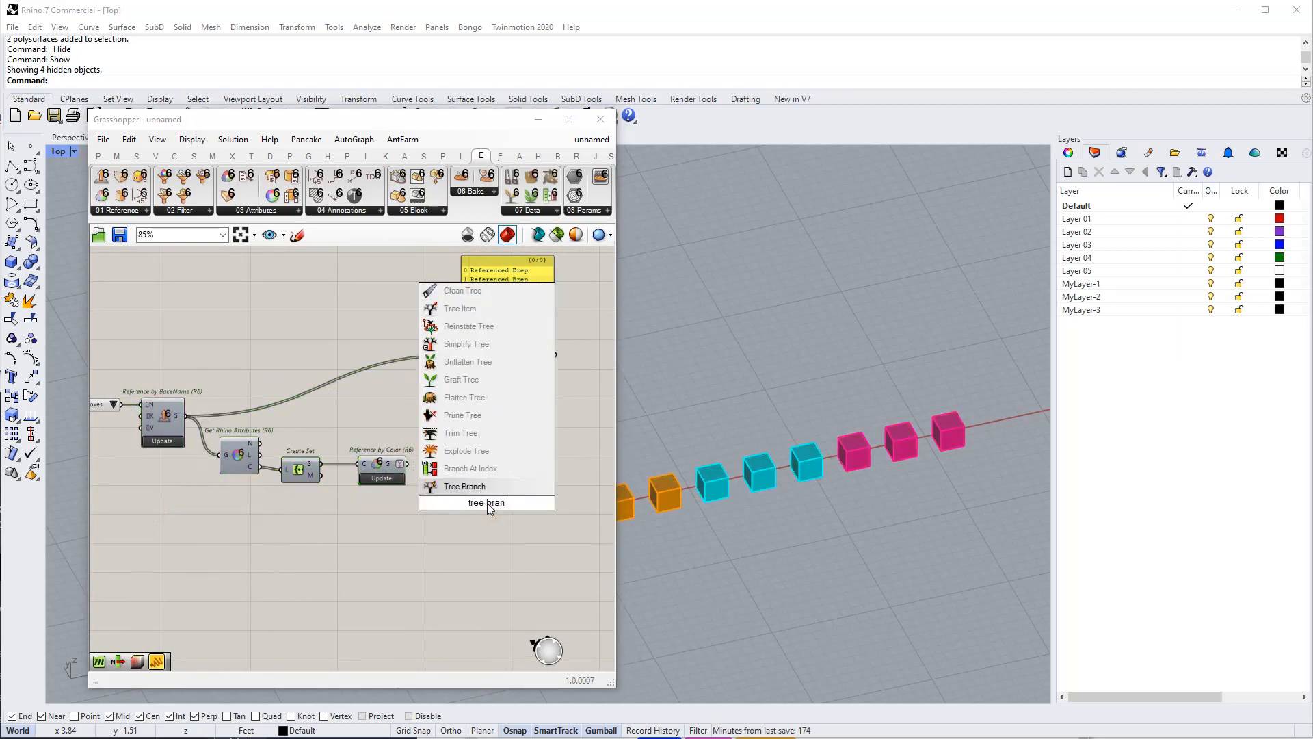
click(494, 489)
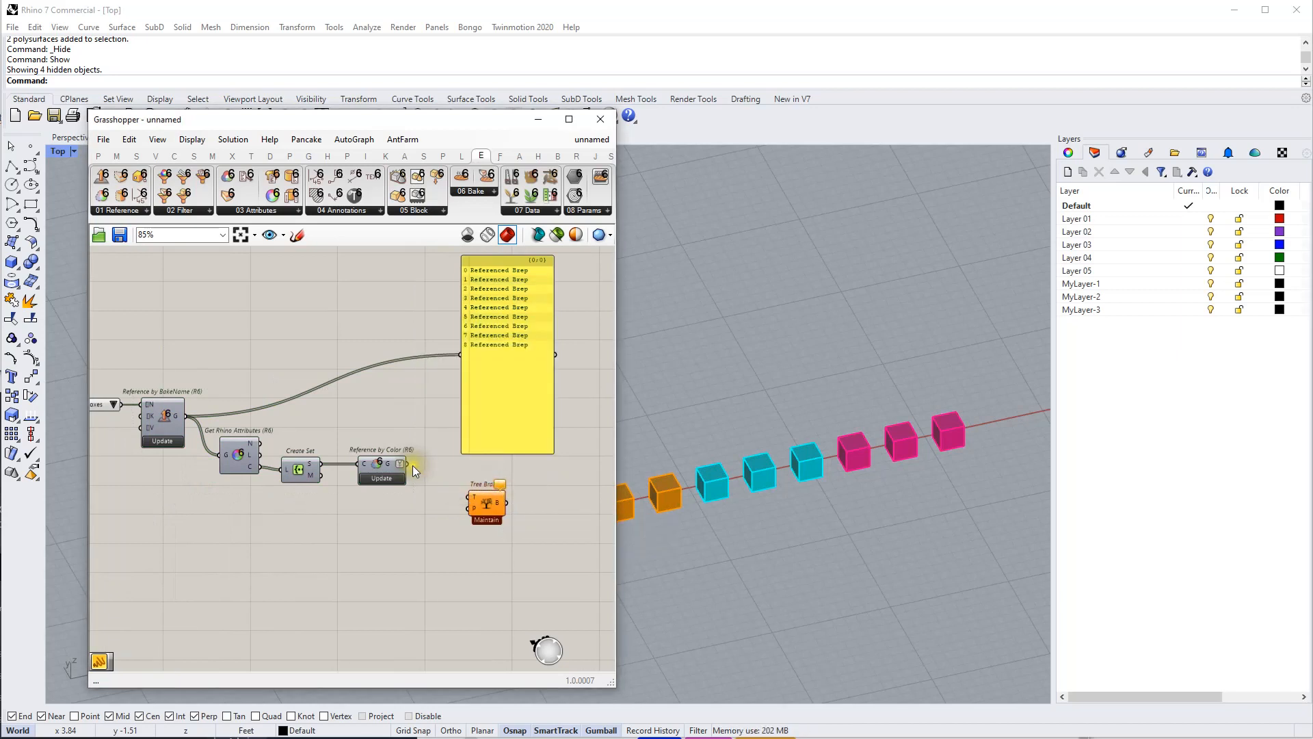
- Add a panel containing 0 and connect it to the path input of Tree Branch
double_click(408, 526)
text("0)
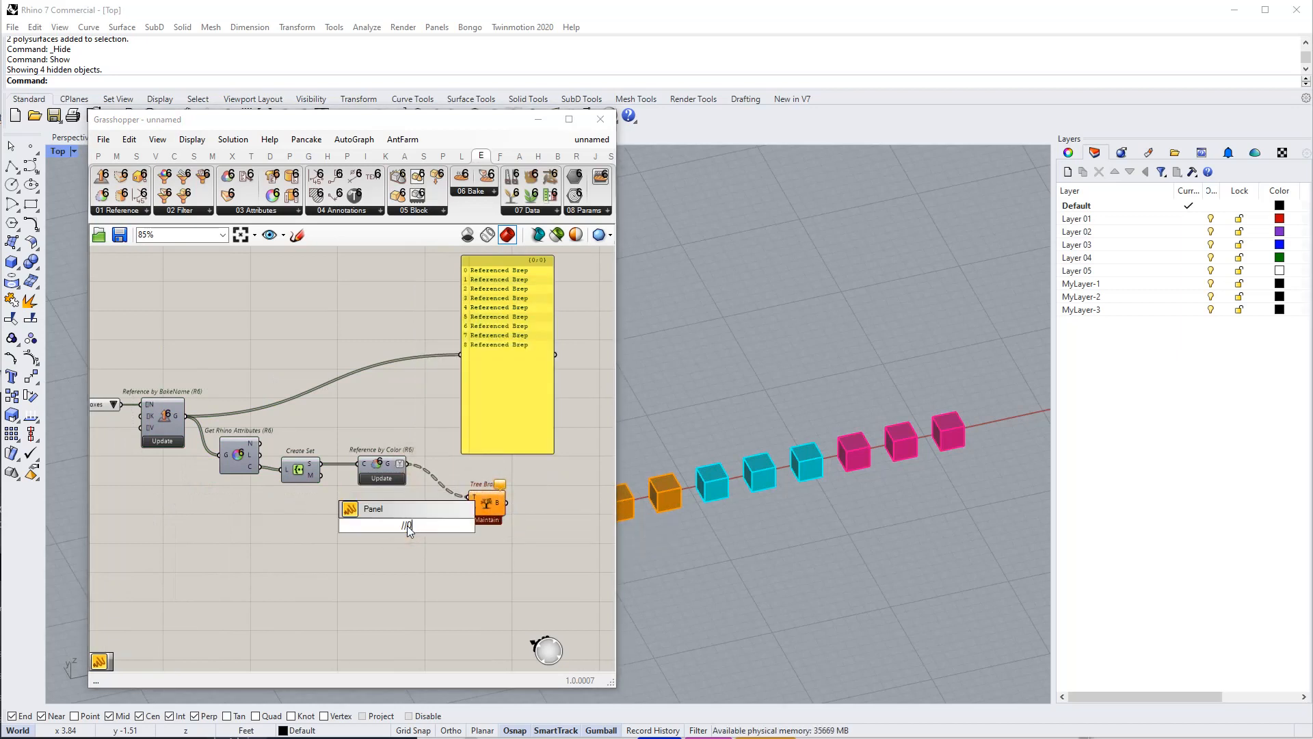
key(Return)
scroll(425, 517, up, 2)
drag(415, 528, 494, 506)
click(922, 472)
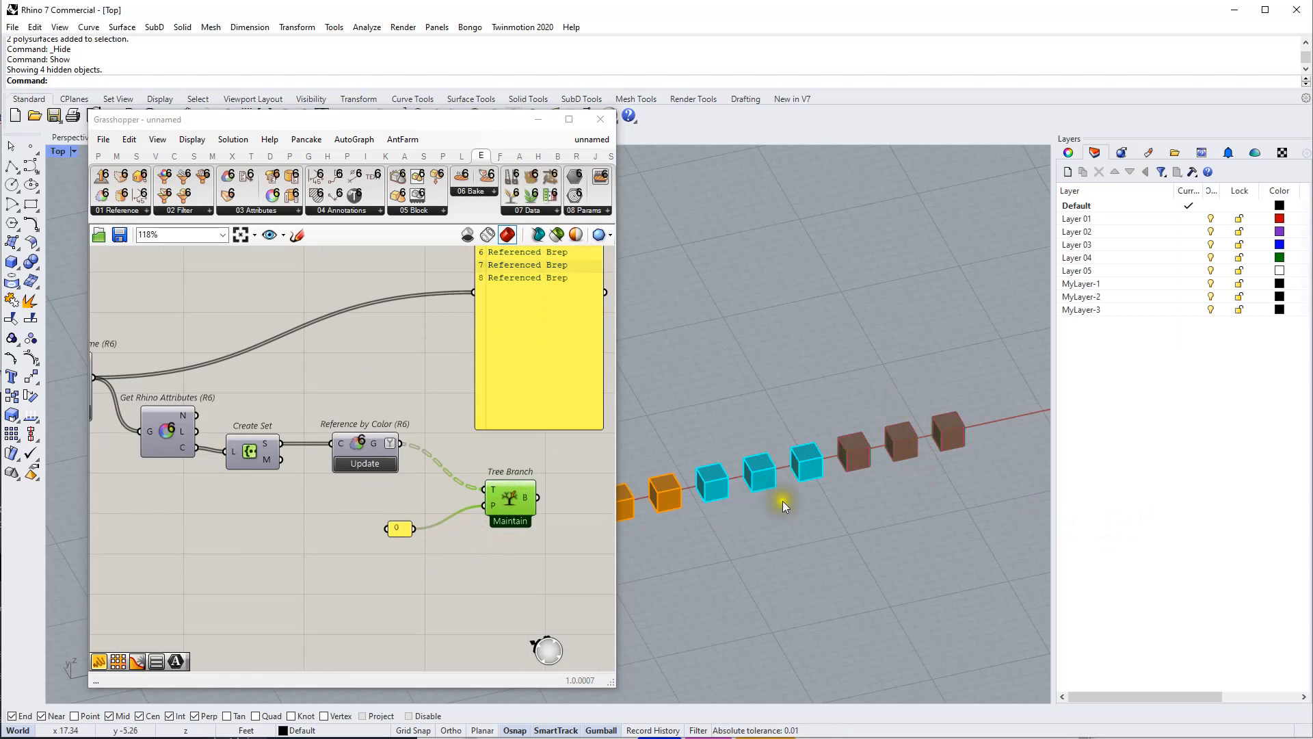
- Review the visibility, referencing and auto-update options of the Reference by Color component without changing them
scroll(367, 457, up, 1)
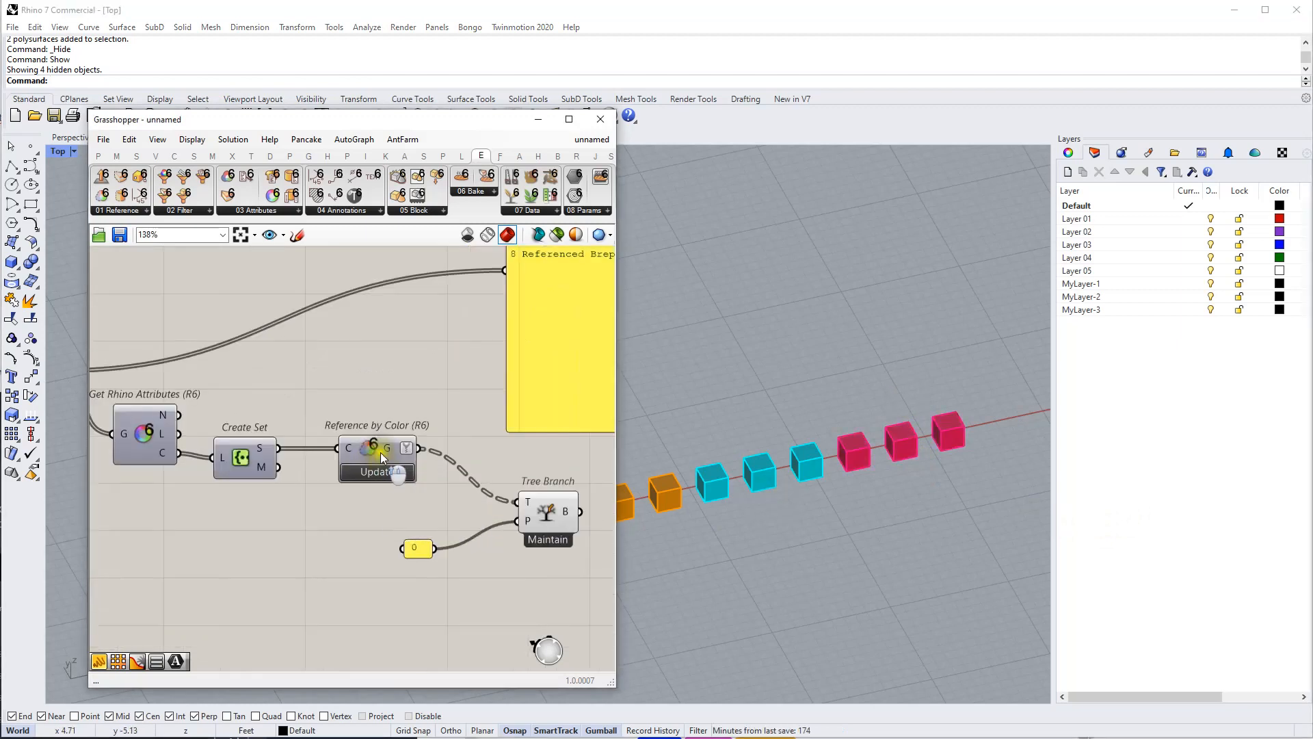
right_click(380, 453)
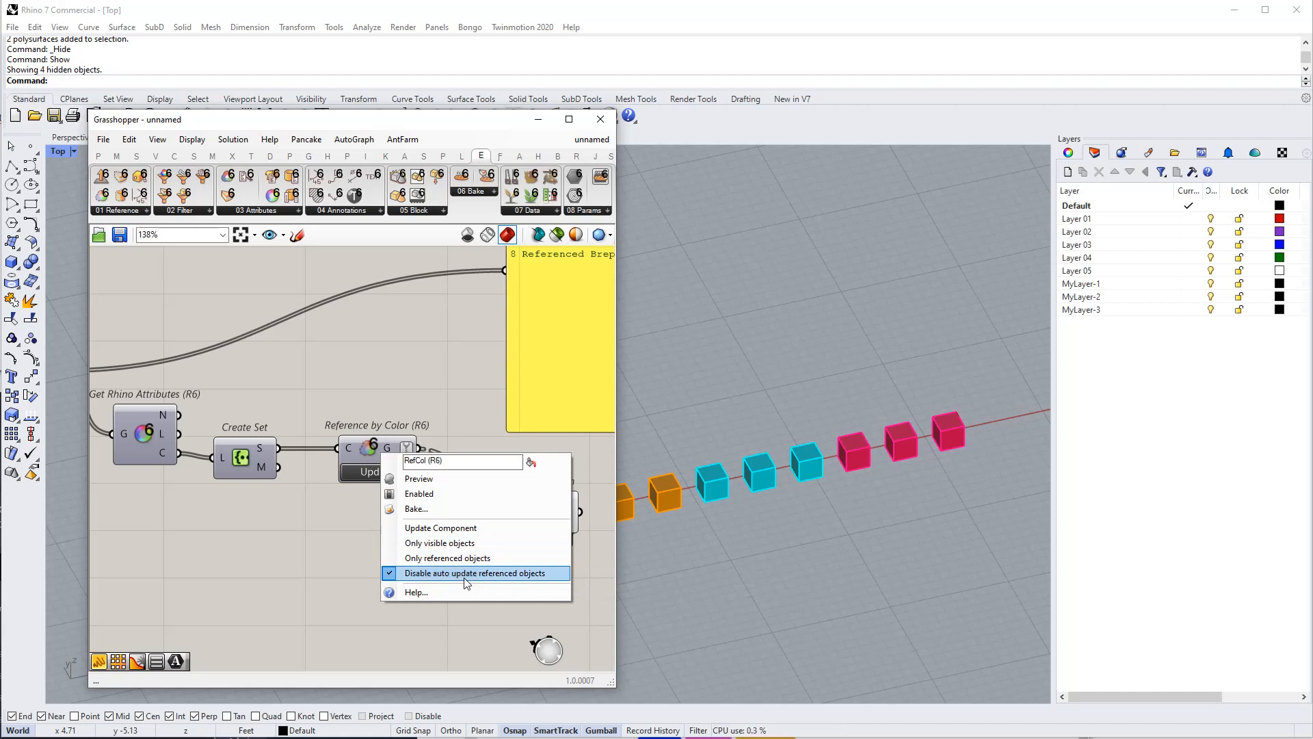
click(324, 569)
- Copy the Reference by Layer component into the free area below the color referencing chain
scroll(324, 569, down, 2)
right_drag(294, 559, 450, 505)
right_drag(299, 524, 331, 527)
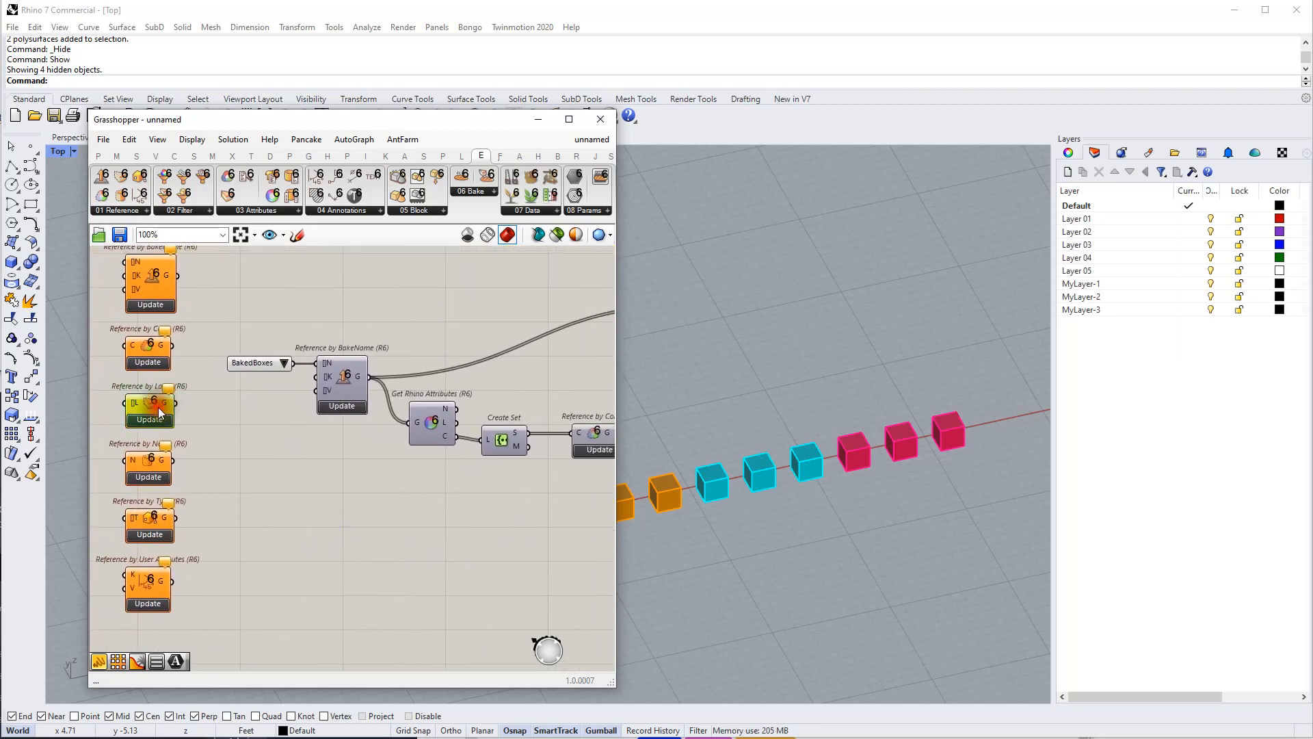
alt+drag(153, 405, 555, 556)
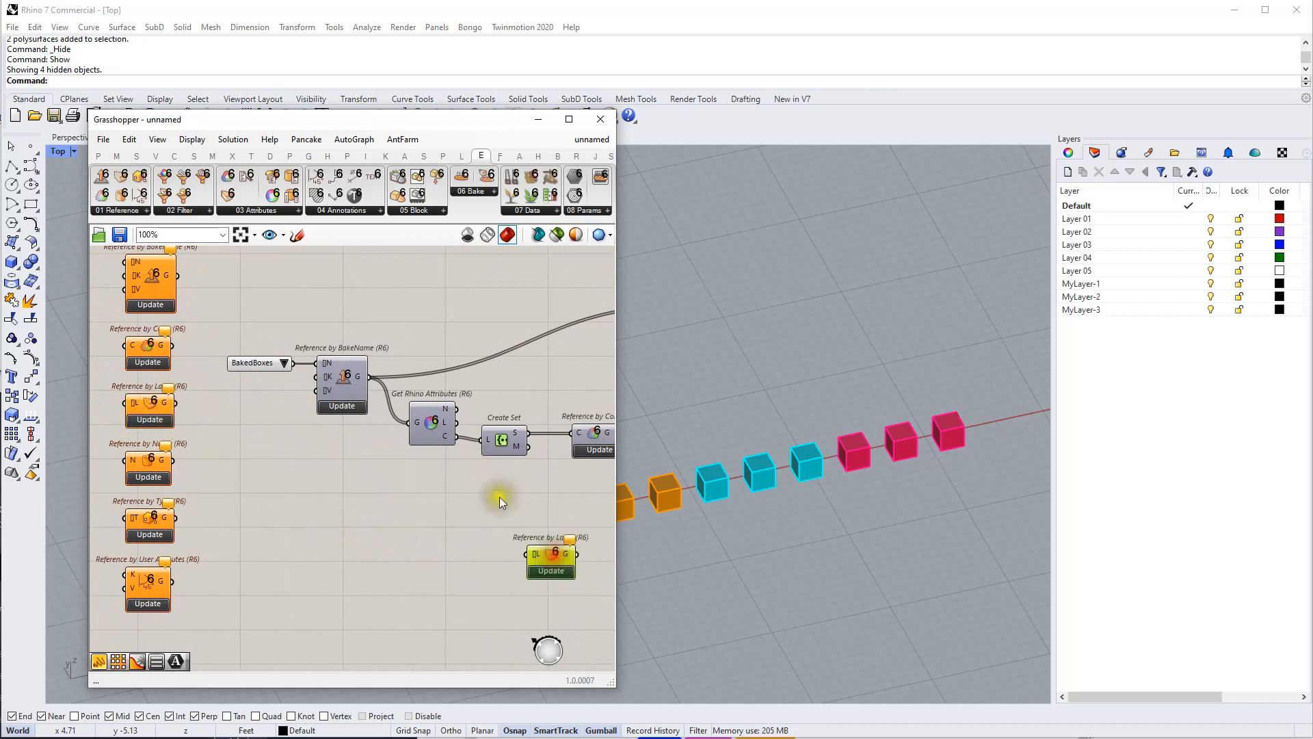
right_drag(481, 500, 400, 519)
right_drag(397, 462, 328, 472)
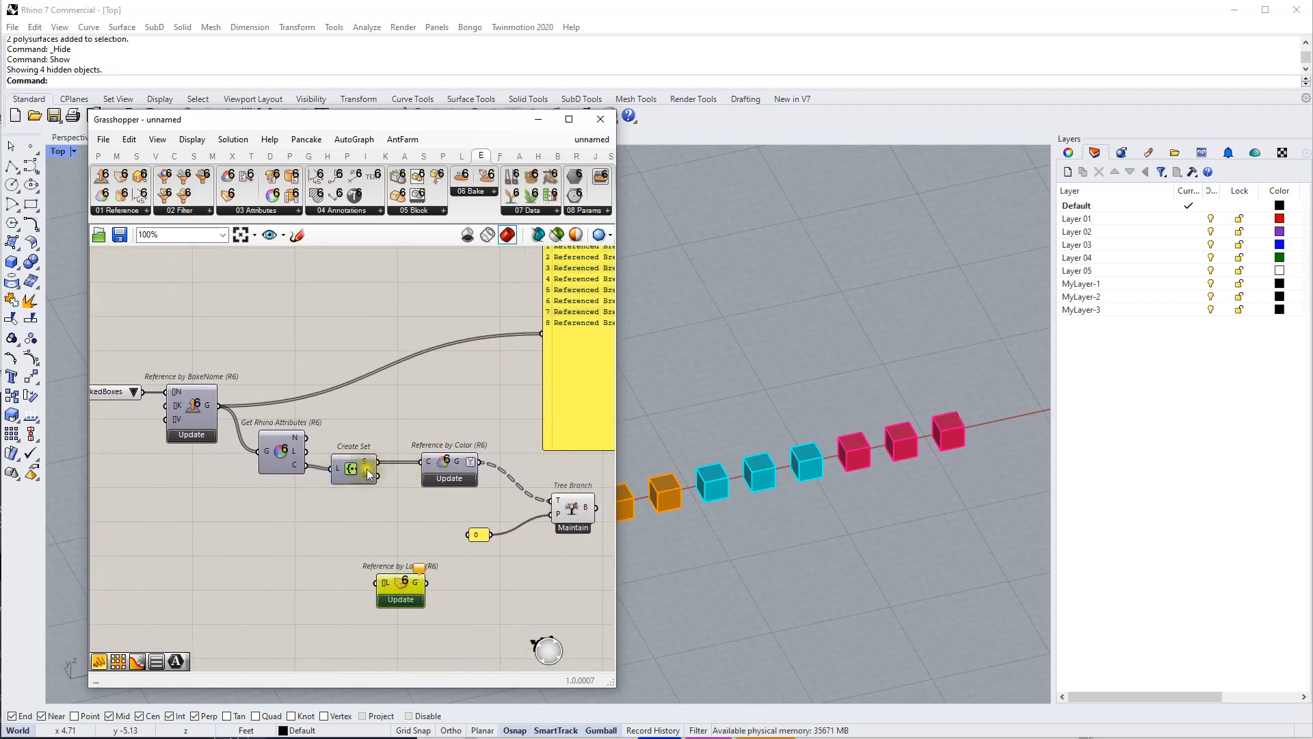
- Move Create Set and Reference by Color up to make room for a layer branch
click(281, 457)
drag(351, 468, 371, 429)
drag(444, 465, 453, 417)
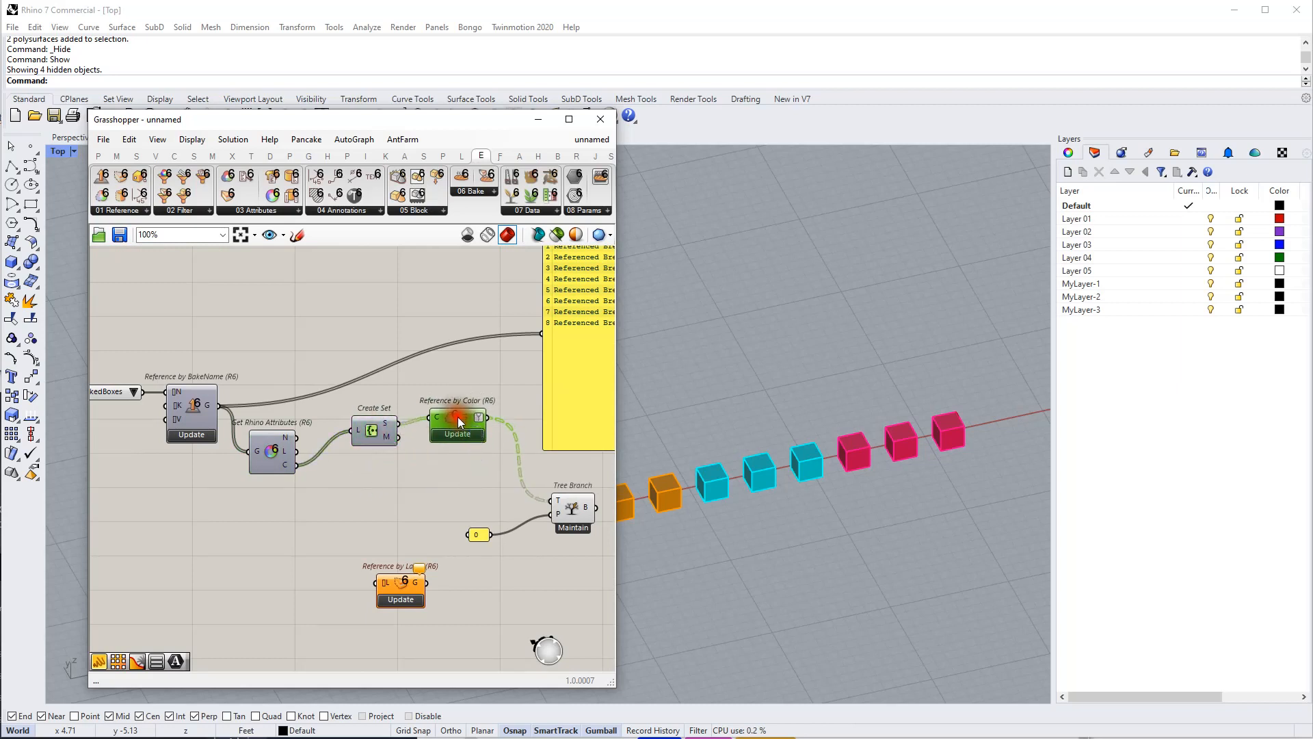
- Try to feed the Layer output of Get Rhino Attributes directly into Create Set
scroll(319, 467, up, 2)
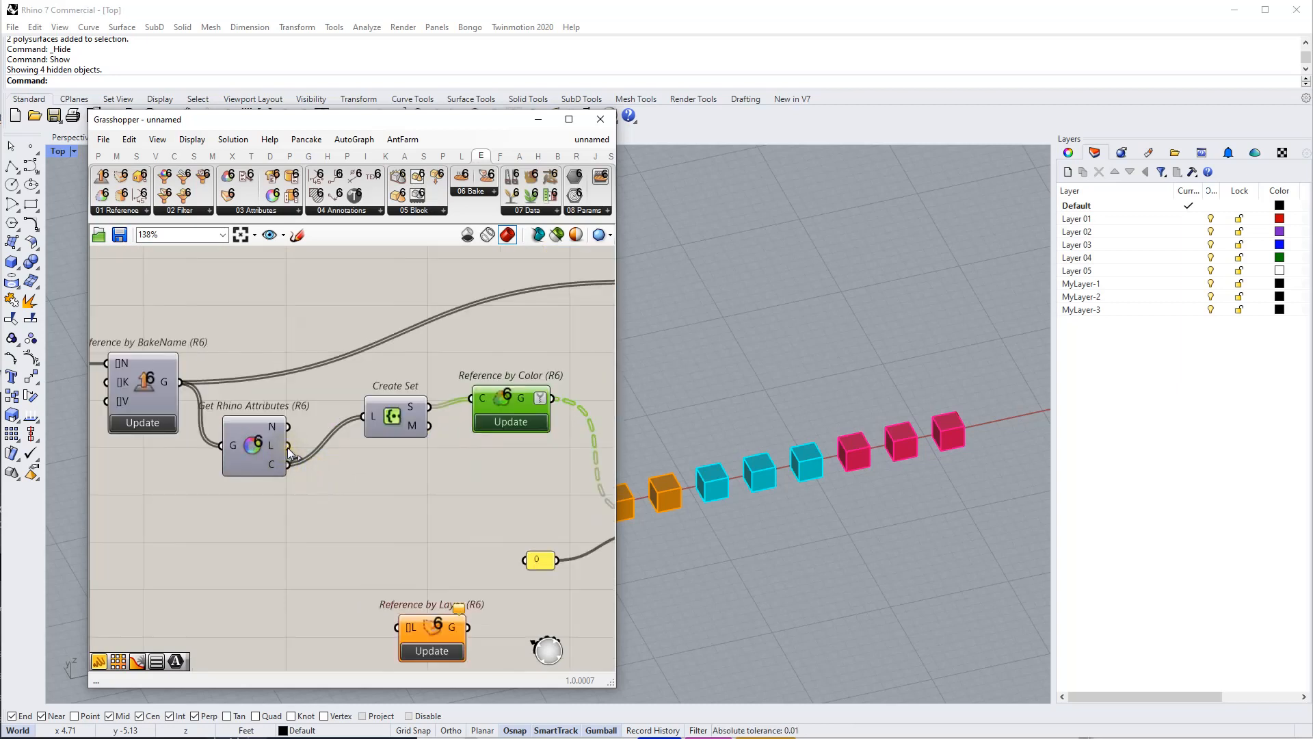
drag(287, 447, 363, 421)
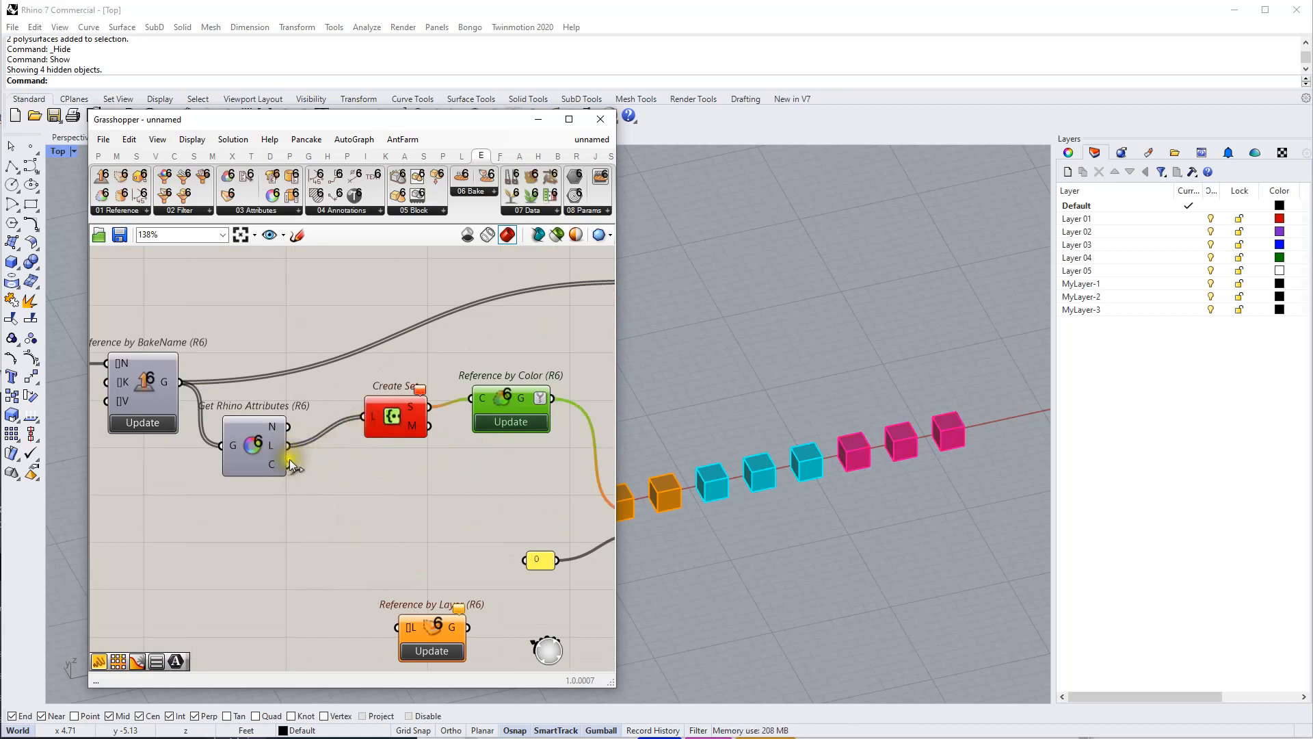
- Restore the Color connection to Create Set and feed a duplicate Create Set below with the Layer output through a Text parameter
drag(289, 464, 388, 546)
double_click(293, 556)
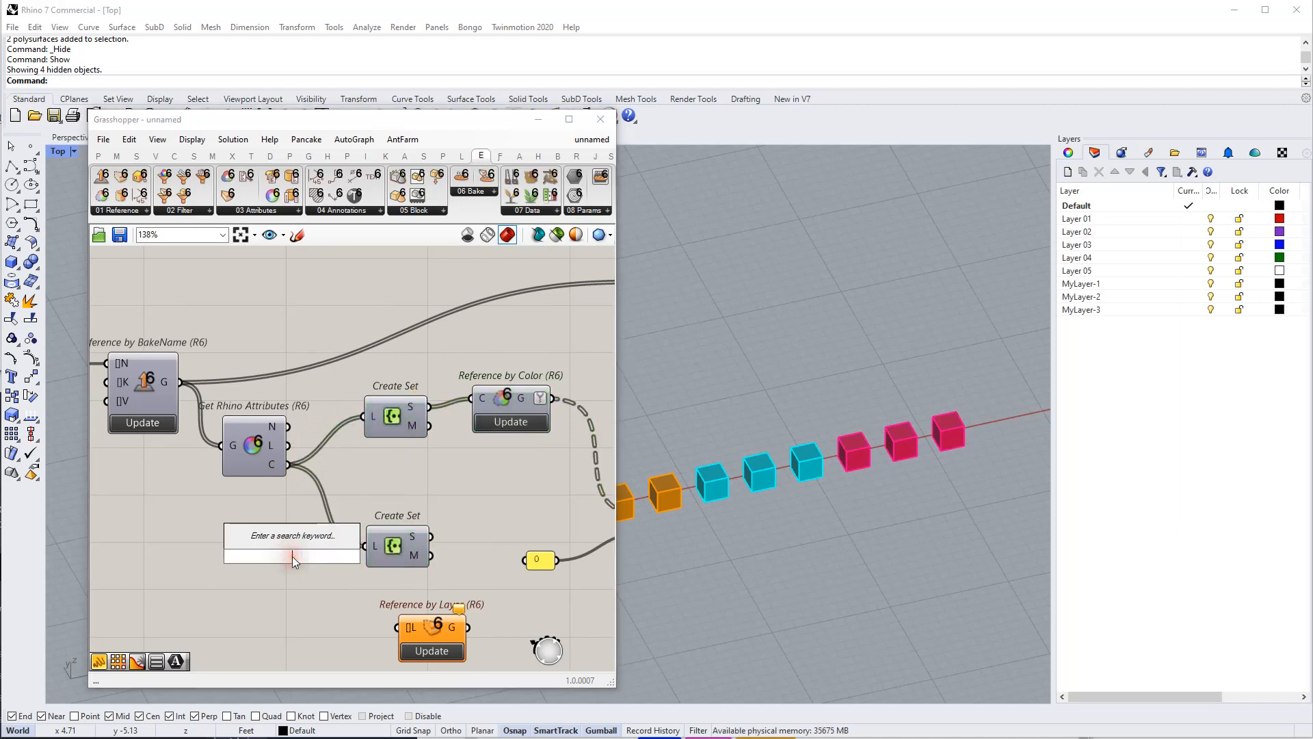
text(text)
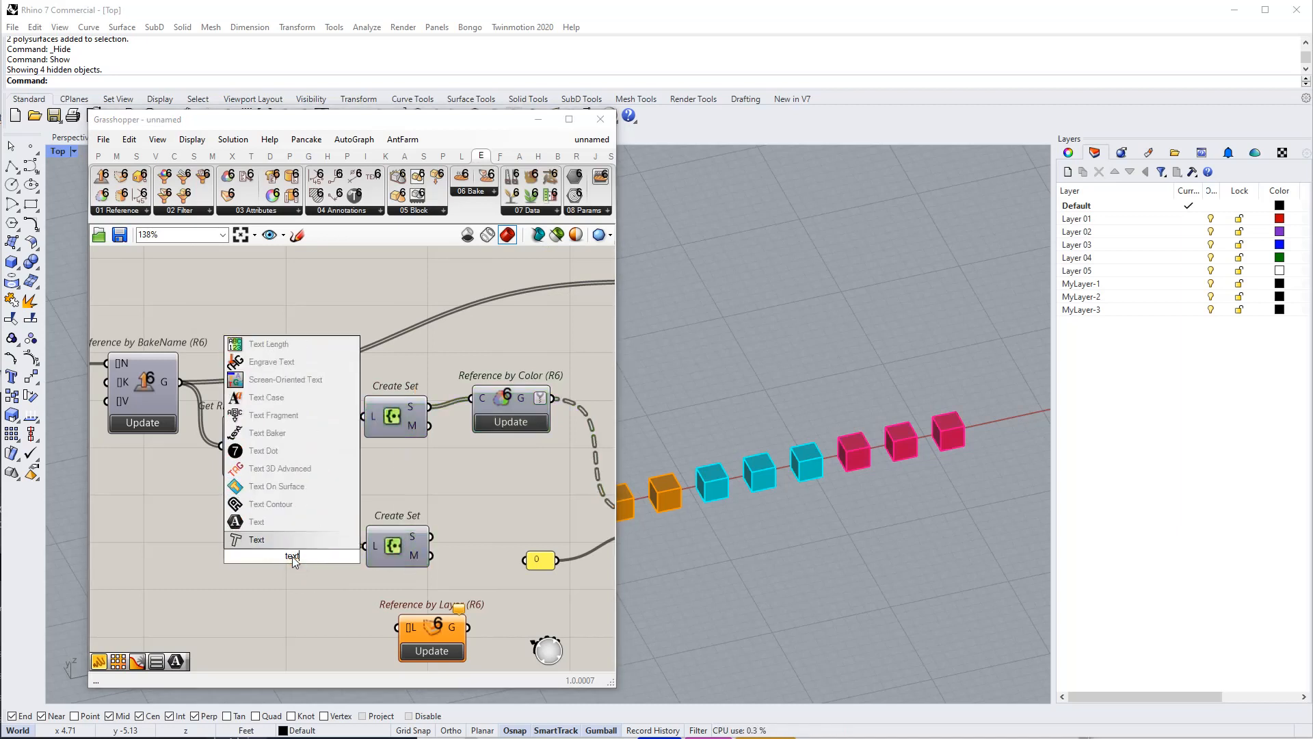
click(278, 537)
drag(287, 445, 267, 556)
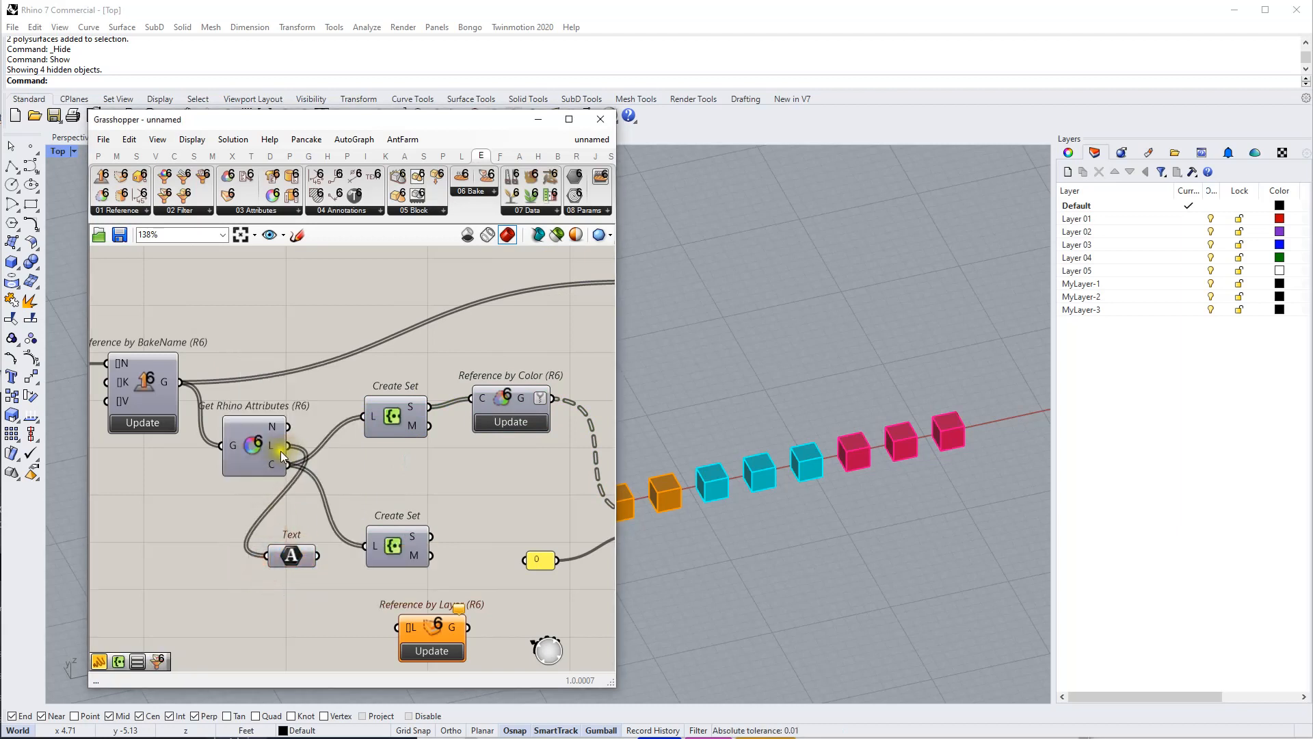
mouse_move(271, 446)
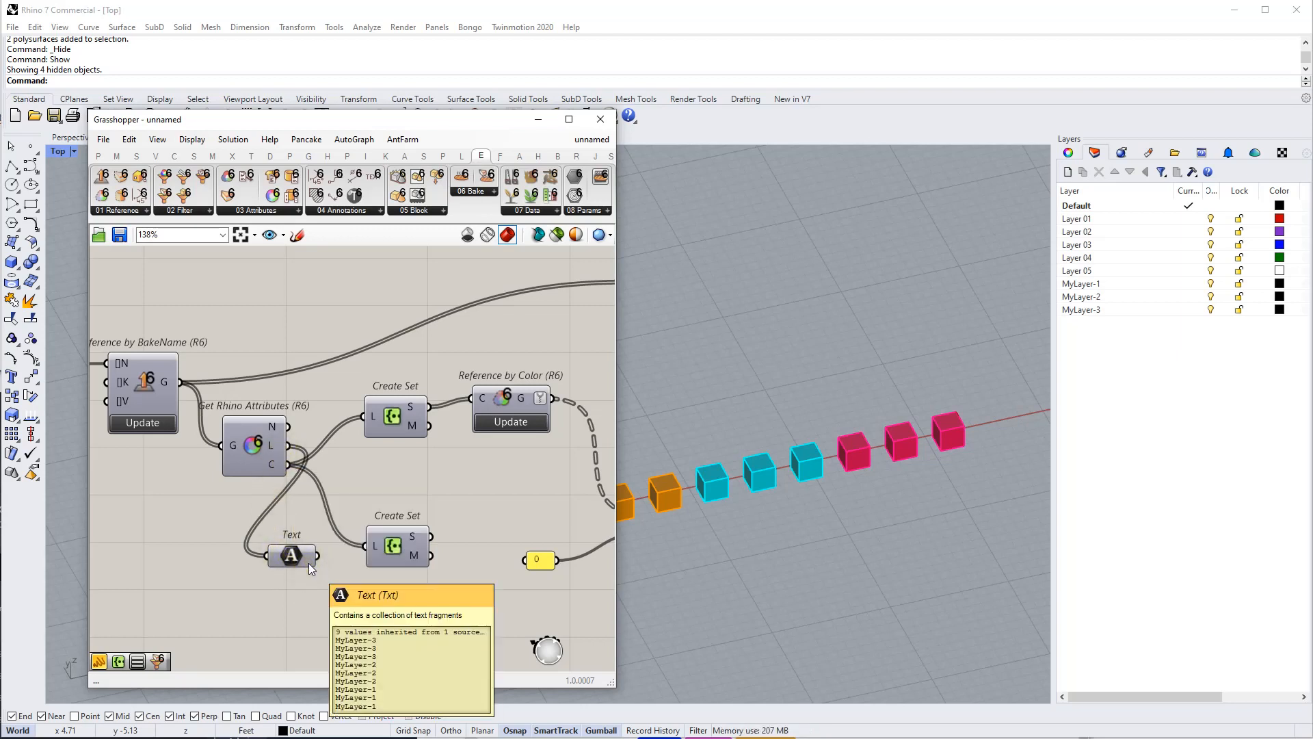
drag(317, 556, 388, 555)
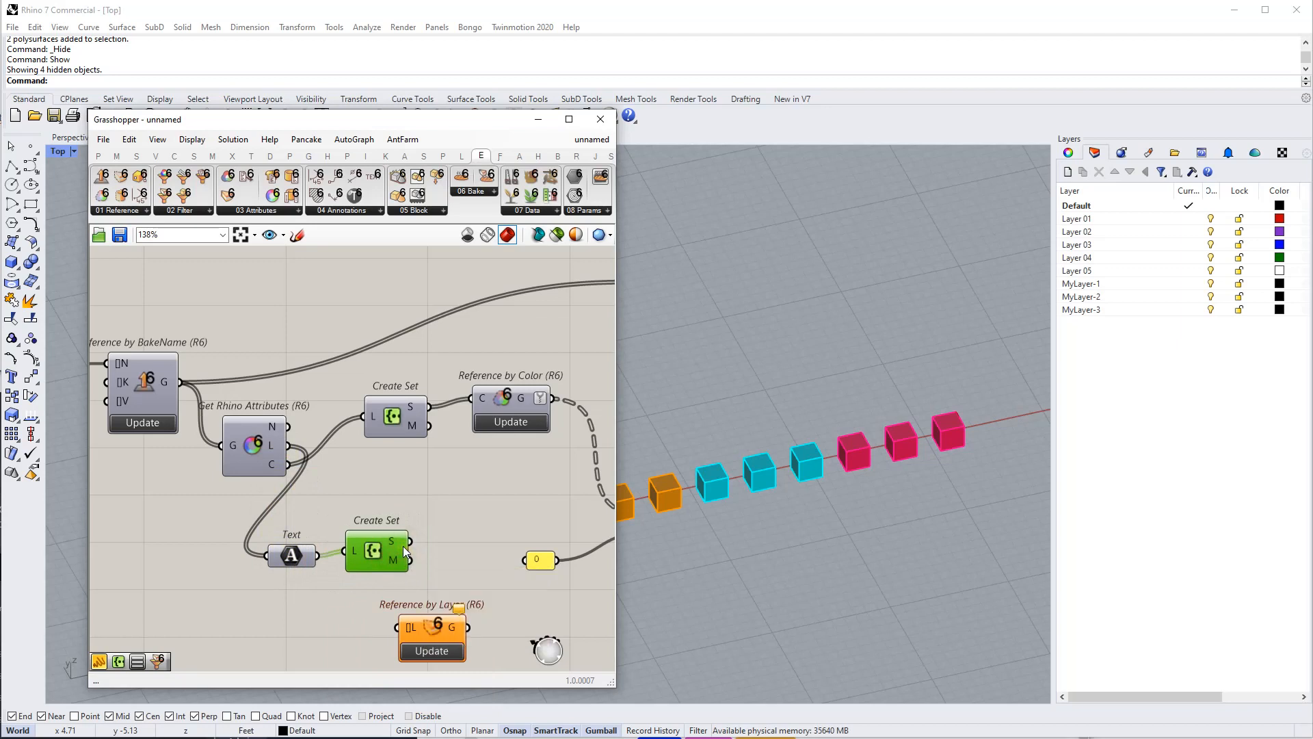
- Reposition the lower Create Set and Reference by Layer, and wire the set output into the layer input
drag(437, 633, 499, 617)
right_drag(498, 617, 329, 614)
drag(369, 558, 383, 522)
drag(240, 538, 291, 611)
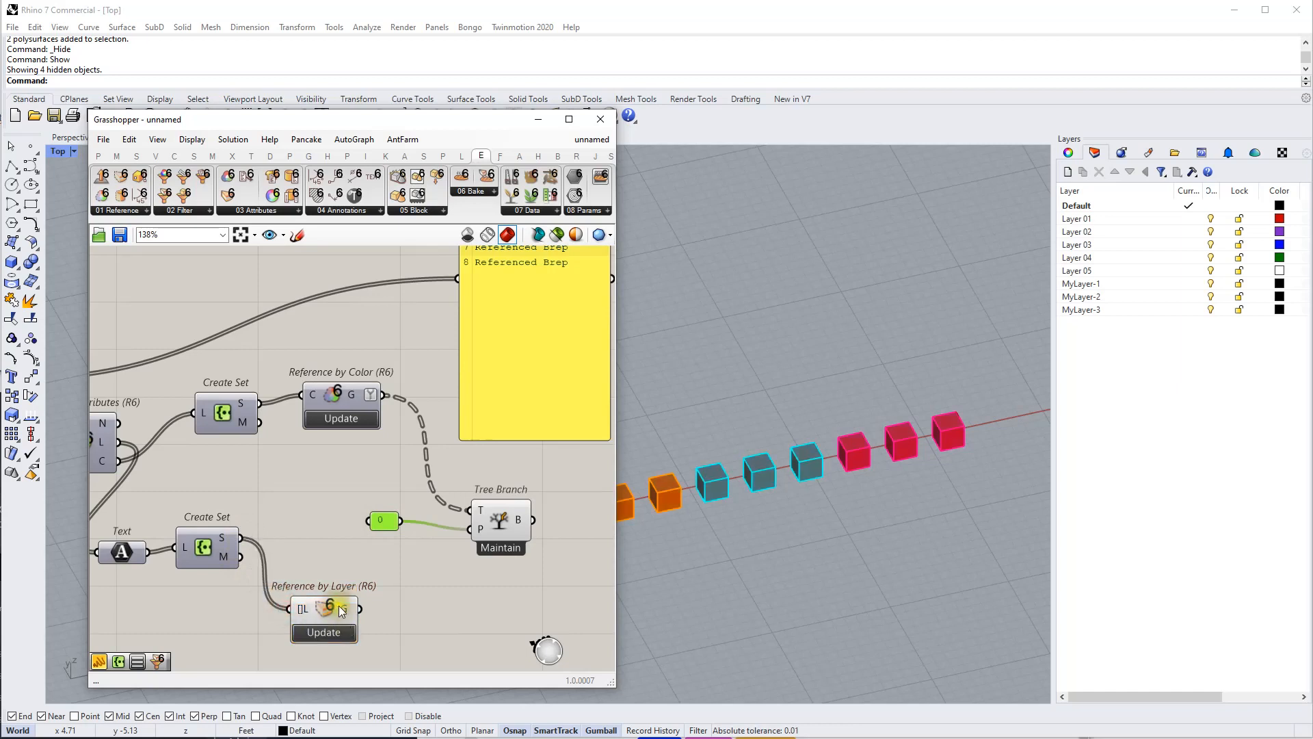
- Review the component options of Reference by Layer
mouse_move(346, 610)
right_click(329, 613)
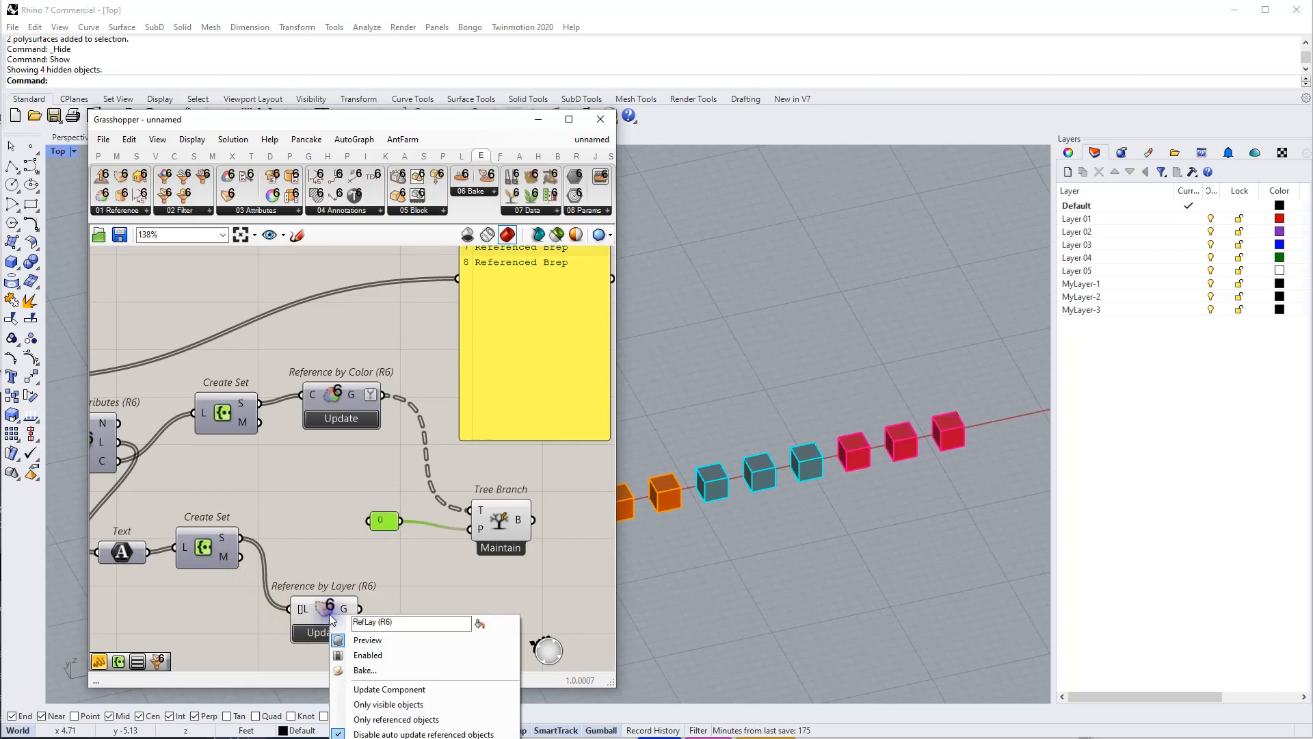
click(356, 622)
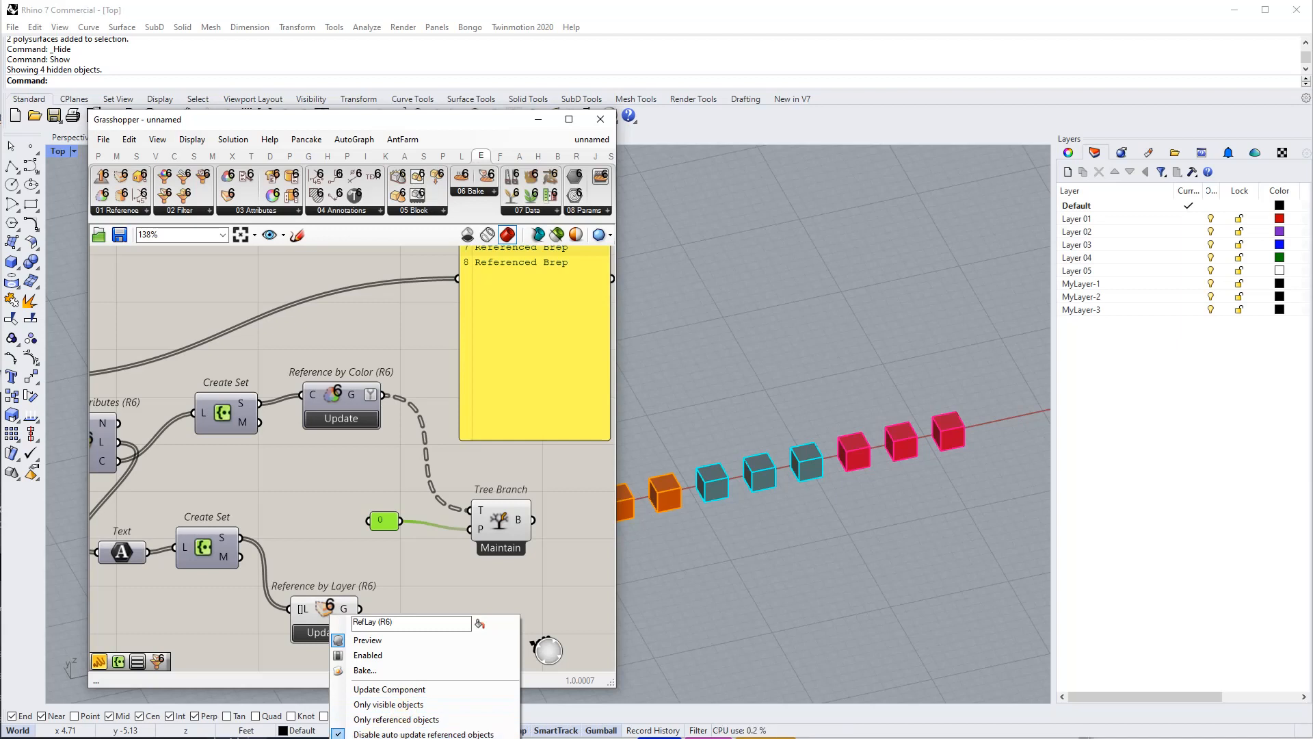
click(274, 618)
- Copy Reference by Name below the layer branch and feed the Text parameter from the Name output of Get Rhino Attributes
scroll(356, 566, down, 2)
right_drag(339, 563, 459, 521)
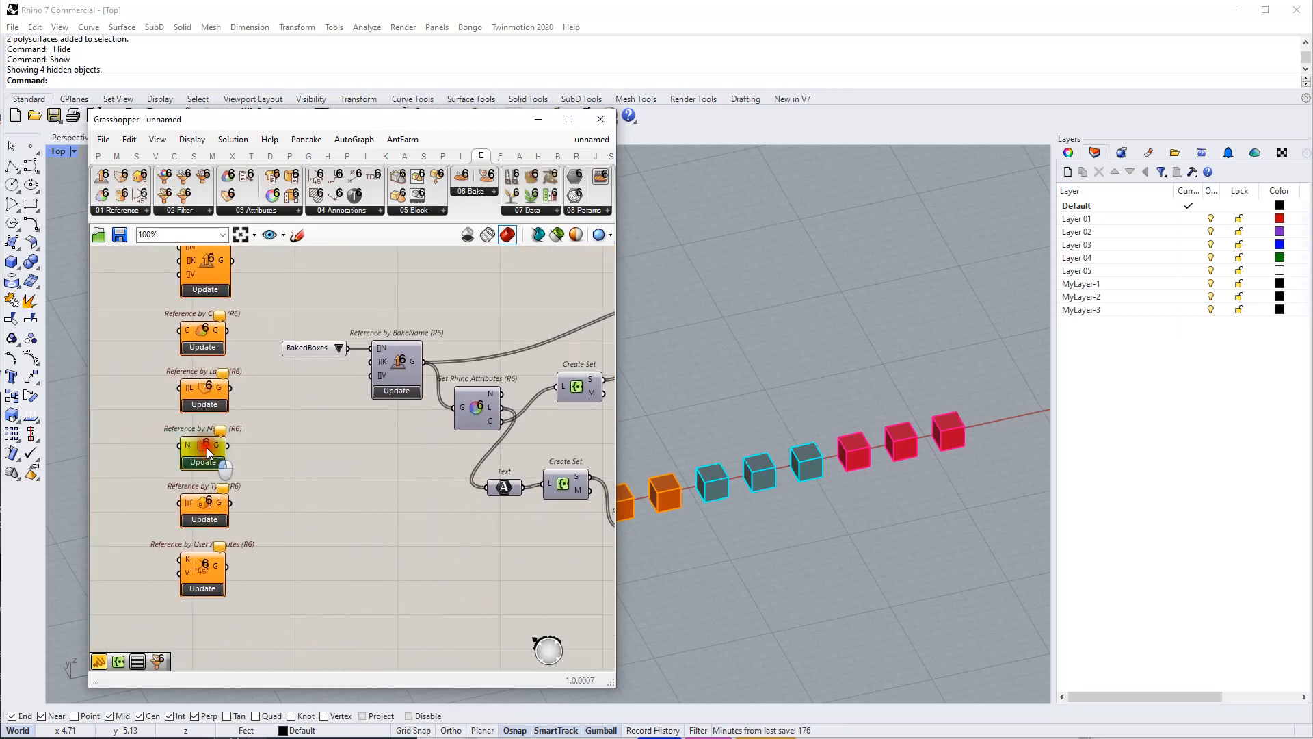
alt+drag(561, 563, 561, 562)
right_drag(561, 562, 326, 592)
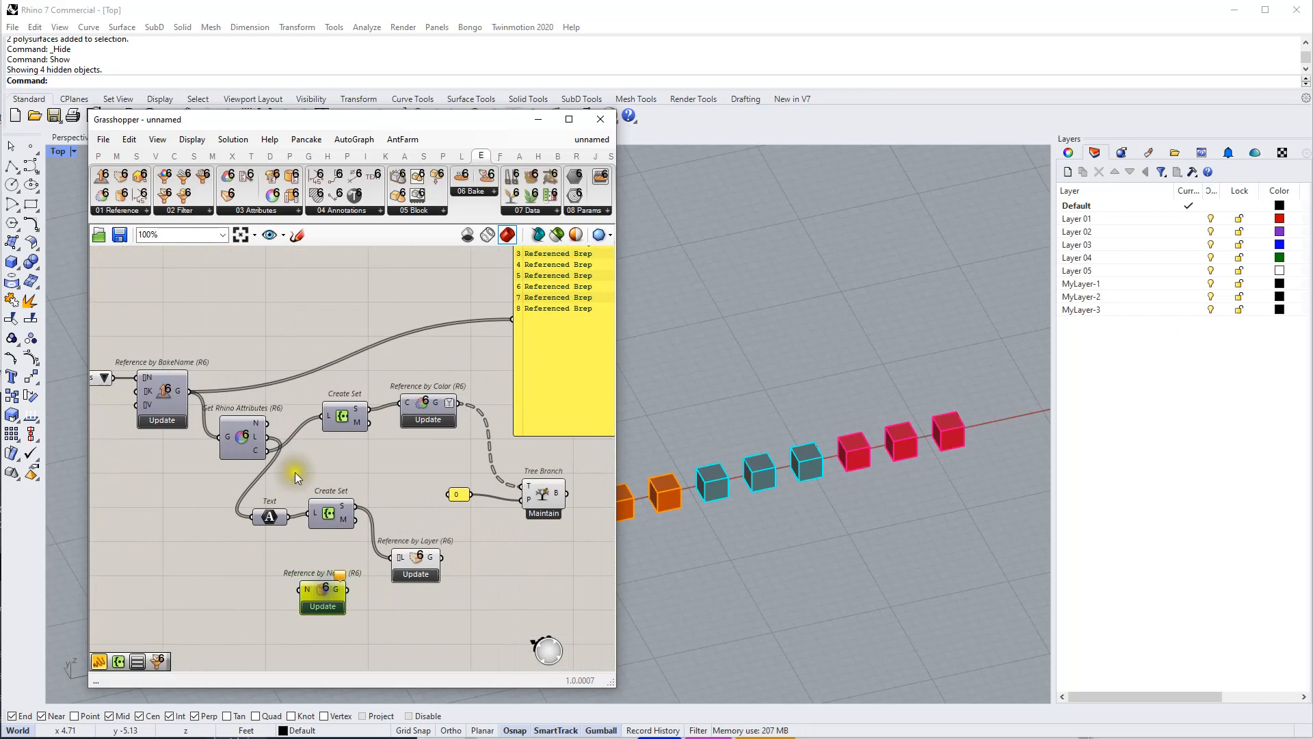
drag(266, 423, 256, 516)
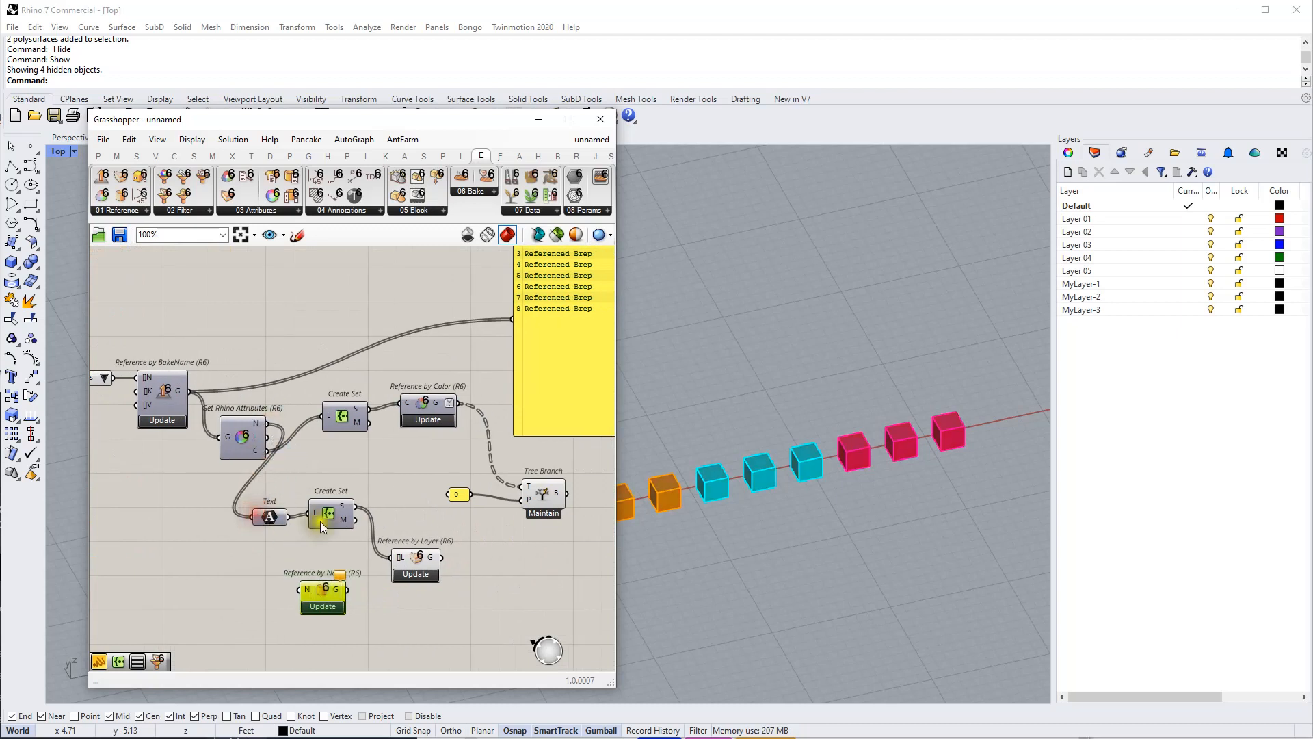
mouse_move(348, 507)
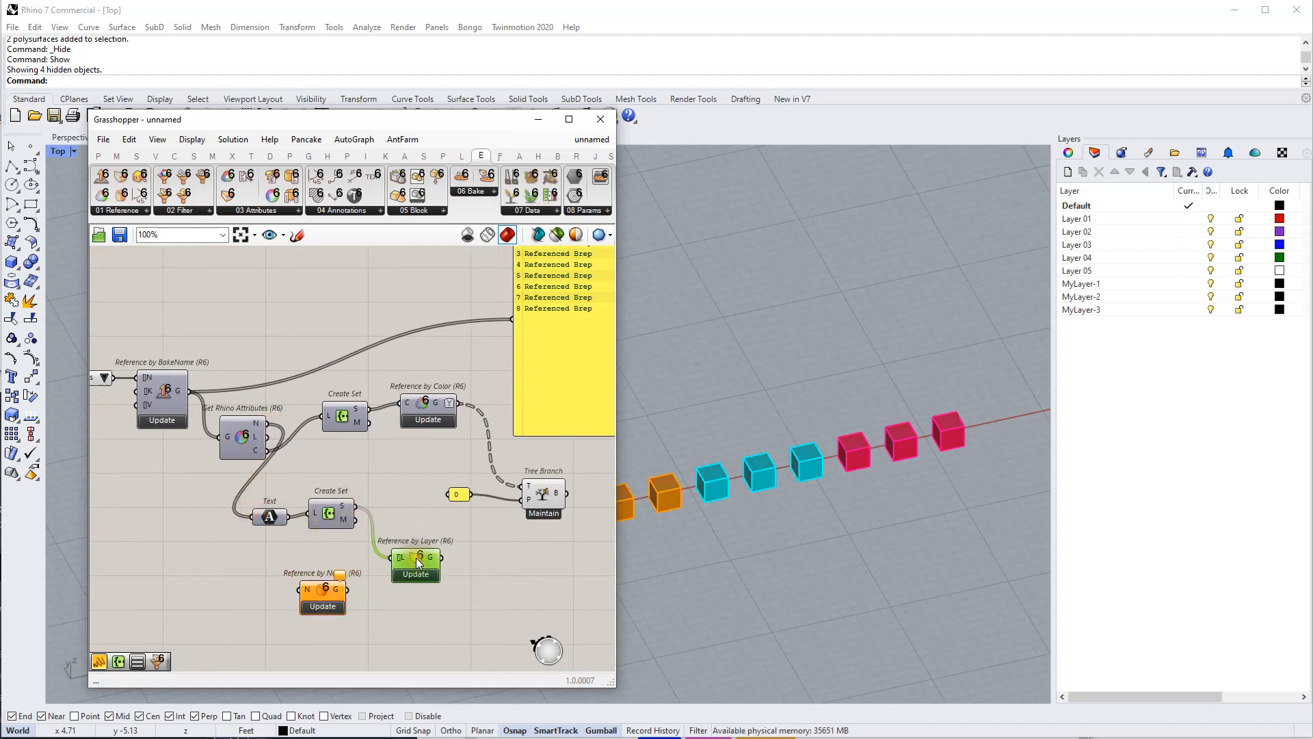
- Check a cyan box's object properties, and wire the lower Create Set's output into the repositioned Reference by Name
drag(416, 555, 489, 556)
click(727, 495)
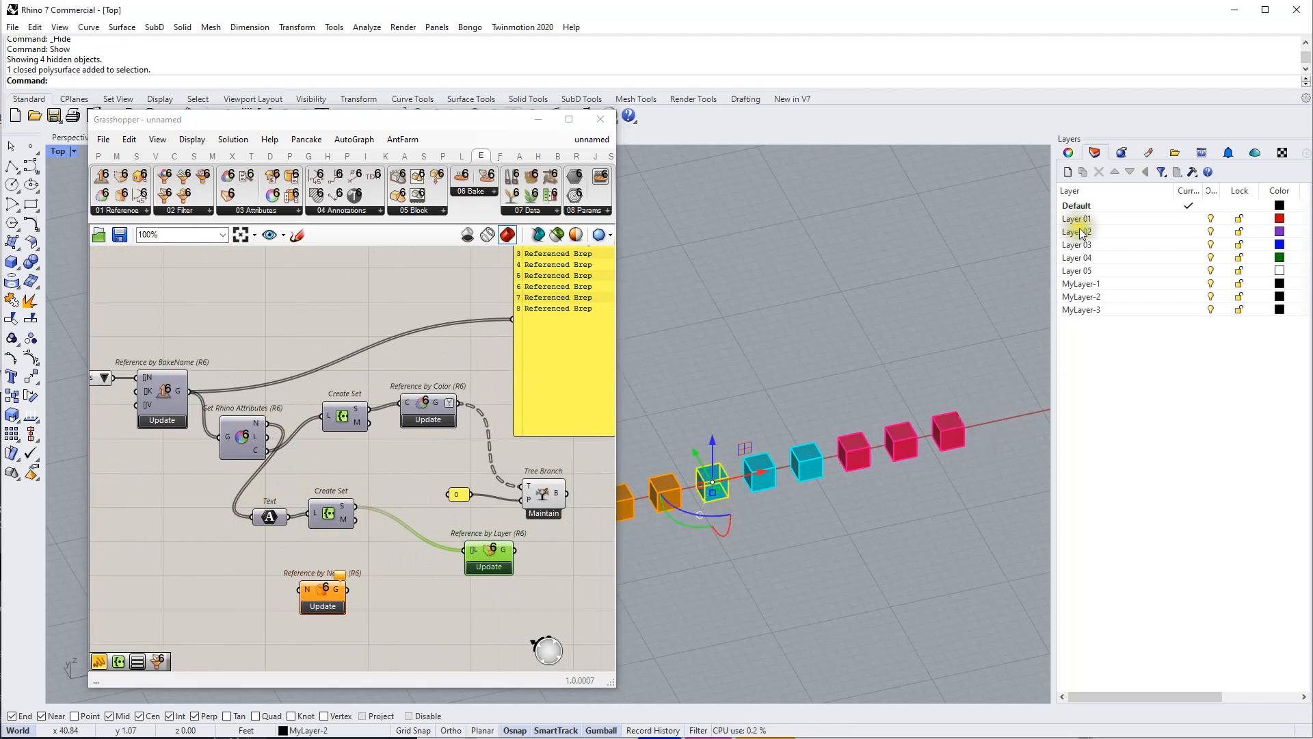
click(1069, 153)
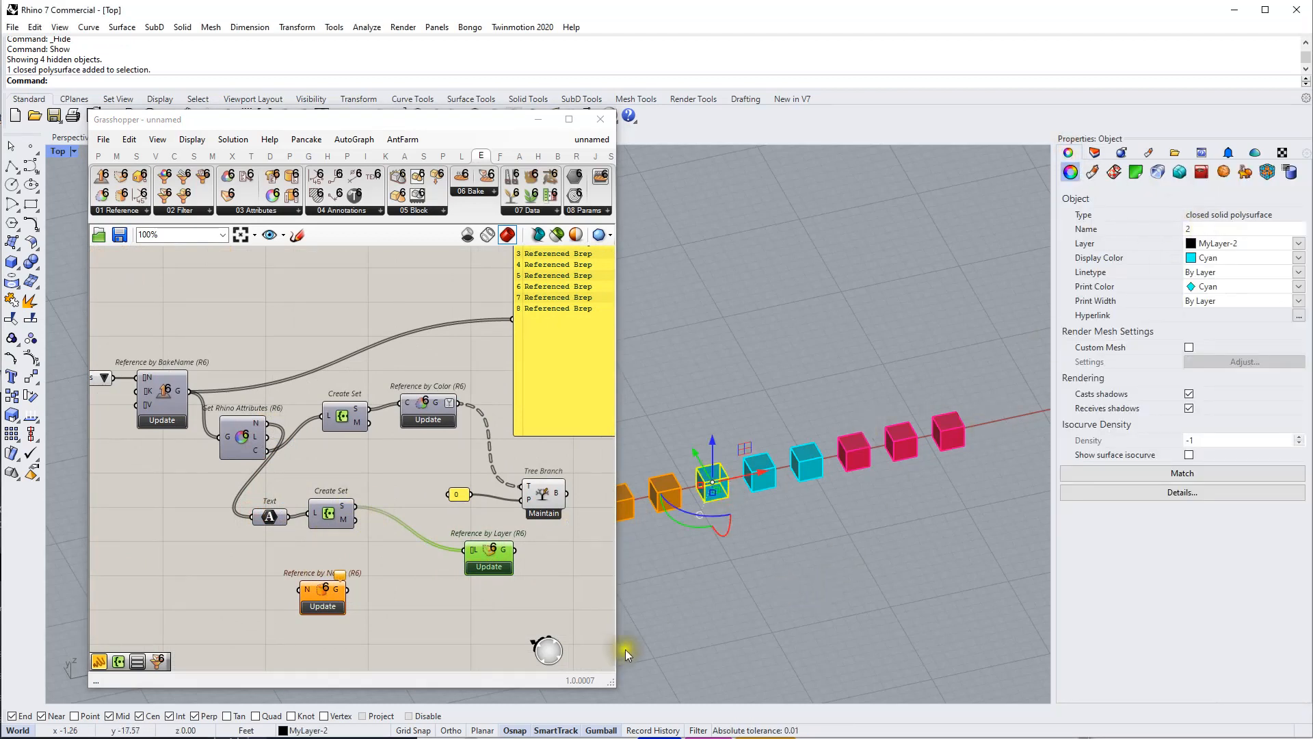
drag(316, 594, 376, 591)
drag(359, 532, 363, 587)
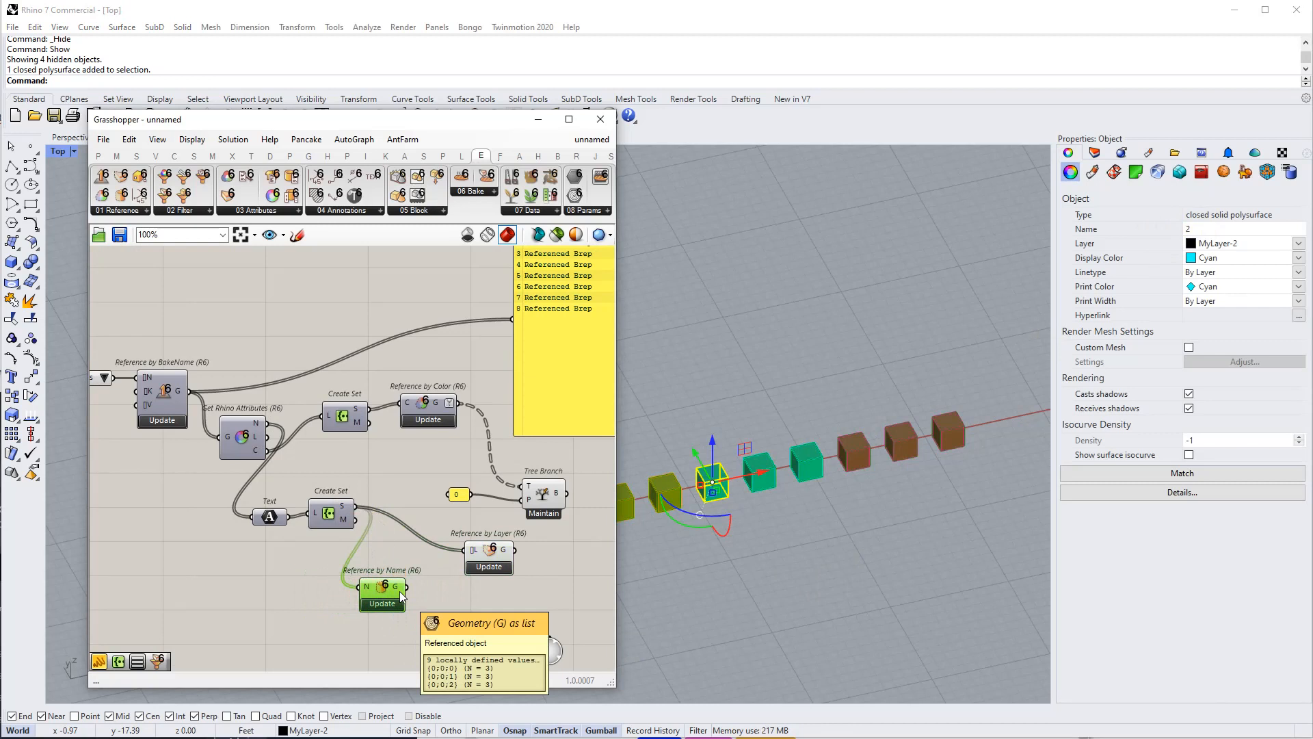
- Copy Reference by Type into the free area below and move Reference by Name directly beside the lower Create Set
right_drag(344, 581, 443, 585)
scroll(444, 579, down, 2)
right_drag(278, 550, 325, 522)
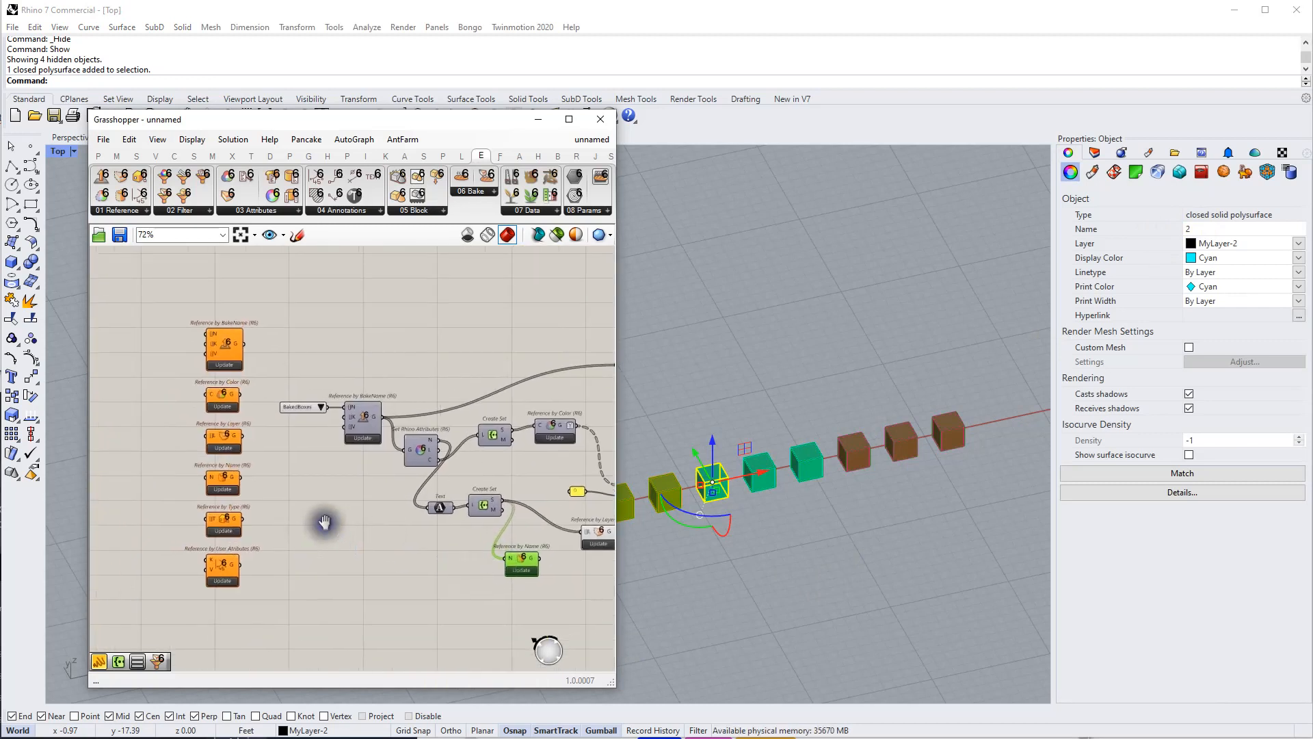
scroll(318, 520, up, 2)
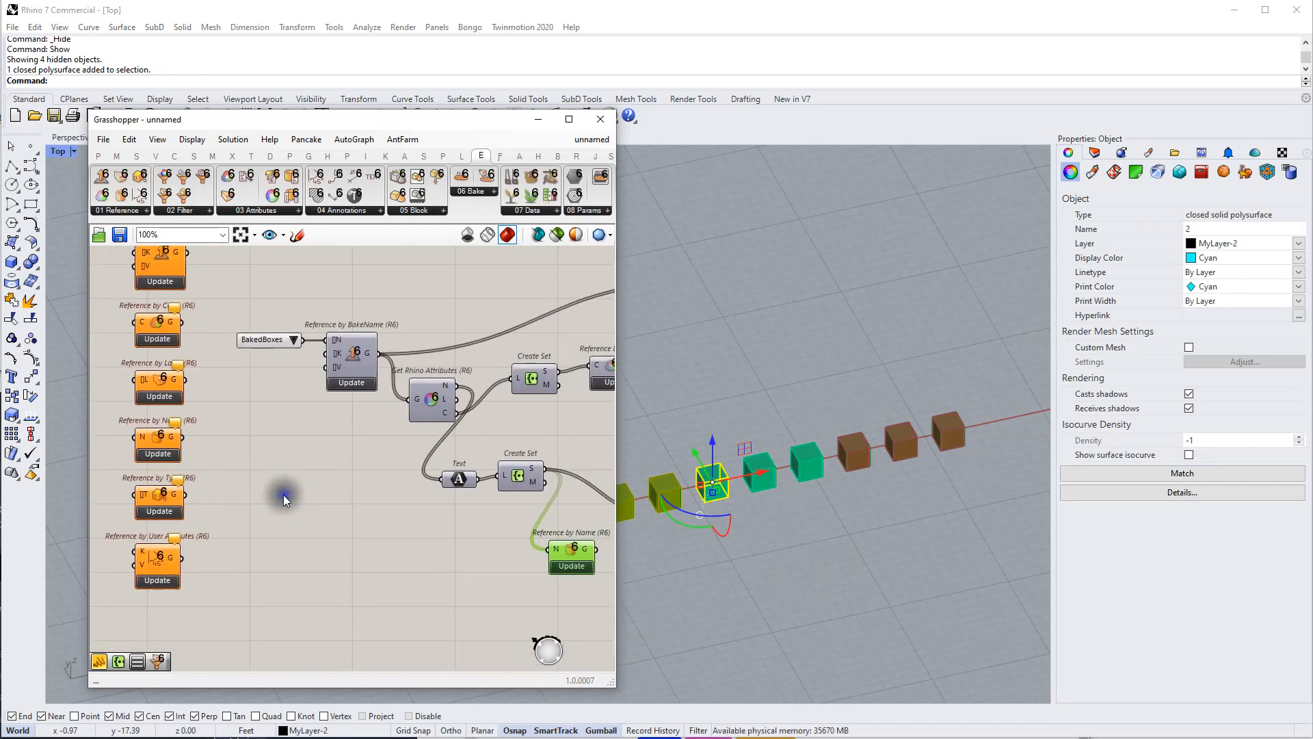
click(159, 507)
alt+drag(159, 499, 399, 556)
scroll(241, 439, down, 2)
scroll(367, 507, up, 3)
scroll(400, 557, down, 1)
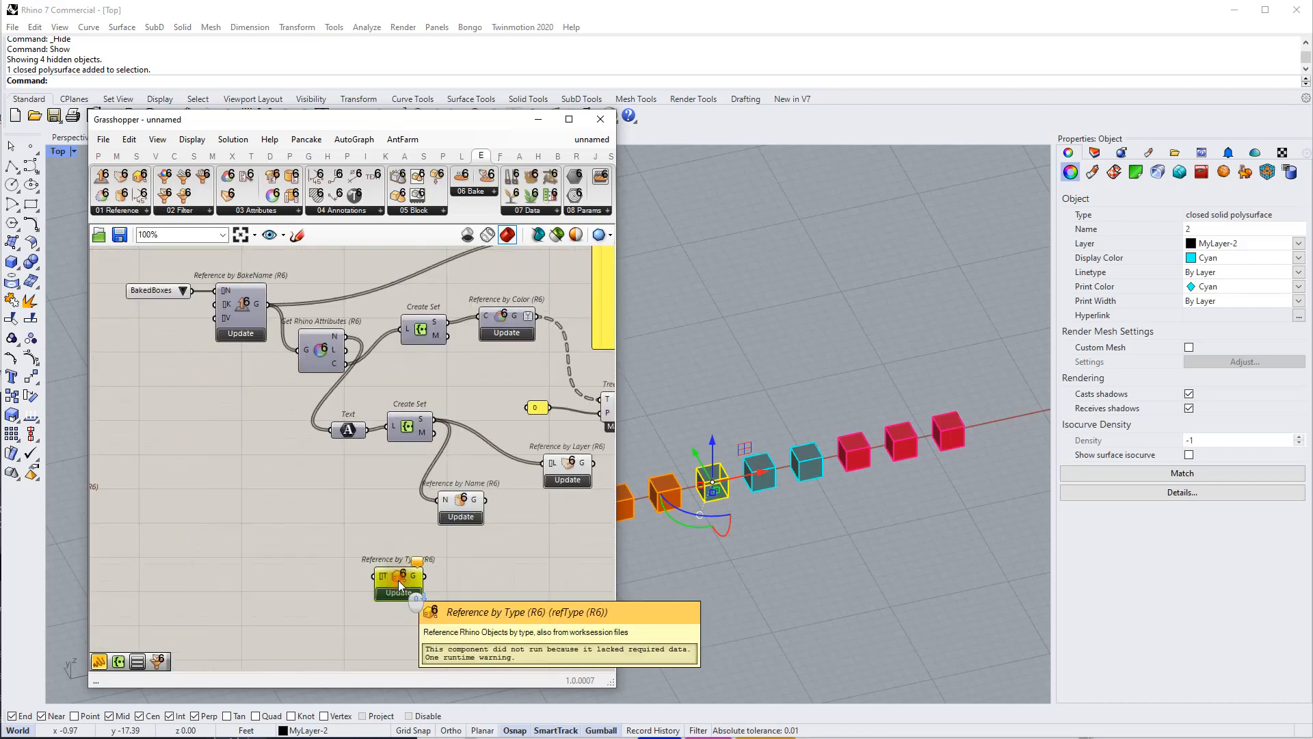
click(449, 541)
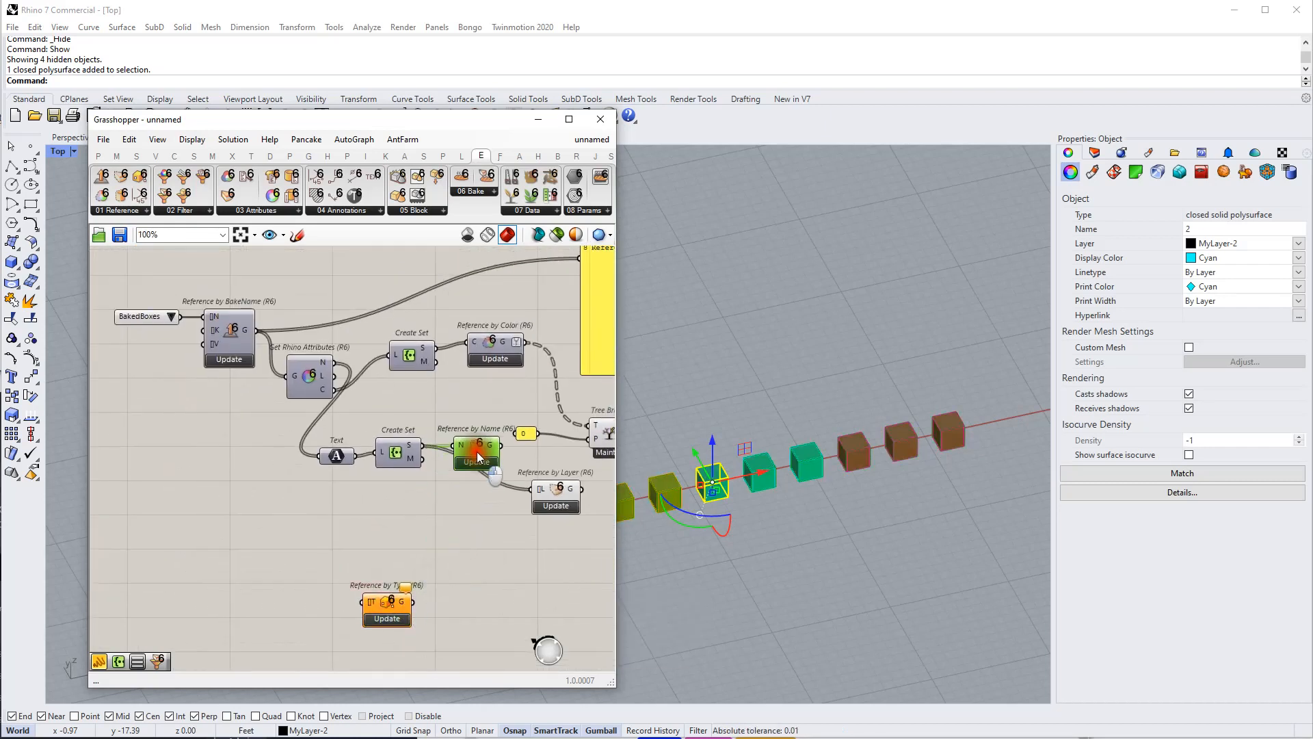
- Add a Value List, connect it to the Type input of Reference by Type, and choose Brep
scroll(347, 538, up, 4)
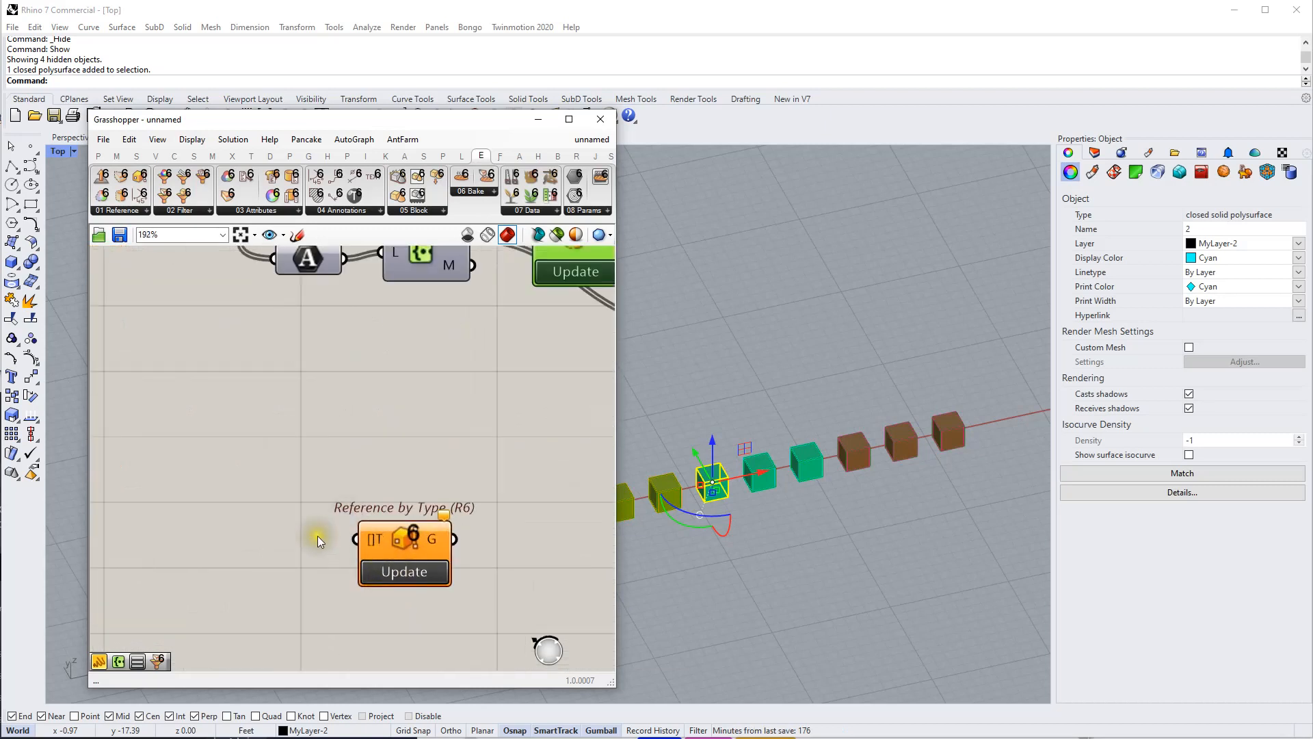
double_click(294, 532)
text(va)
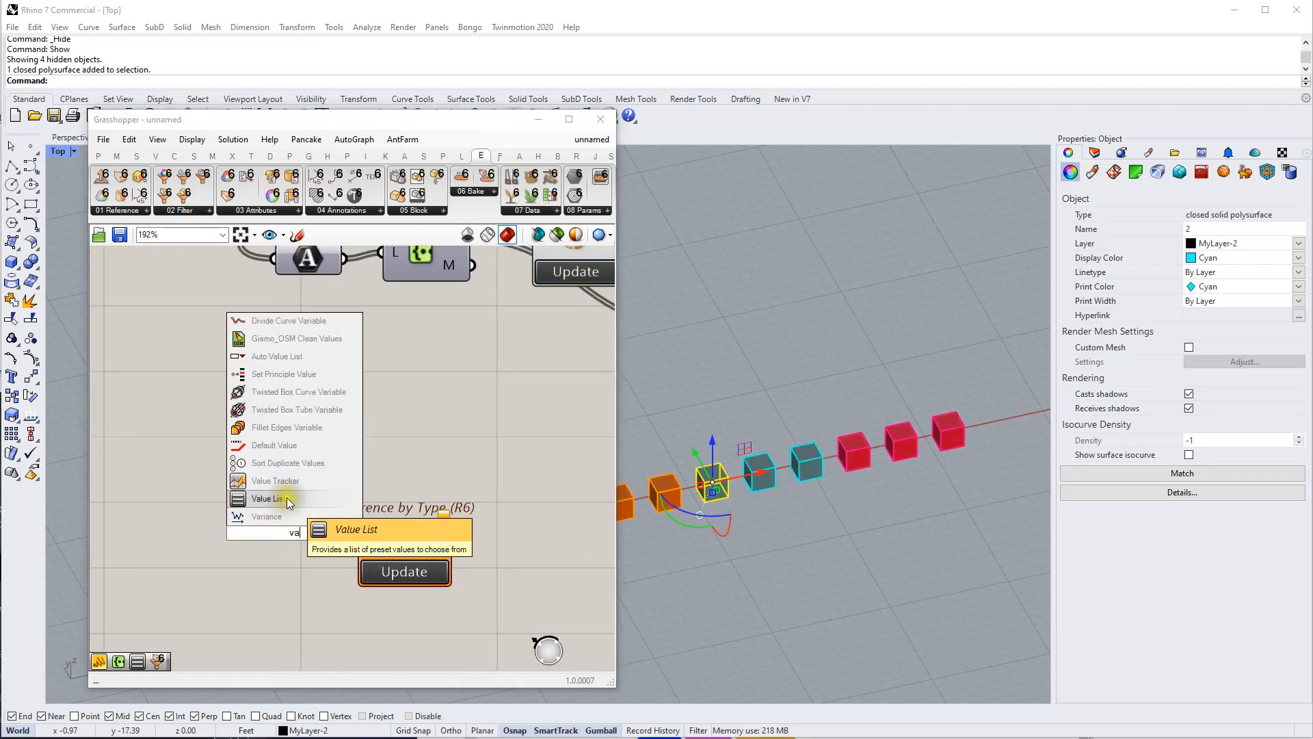
click(286, 498)
drag(339, 535, 360, 549)
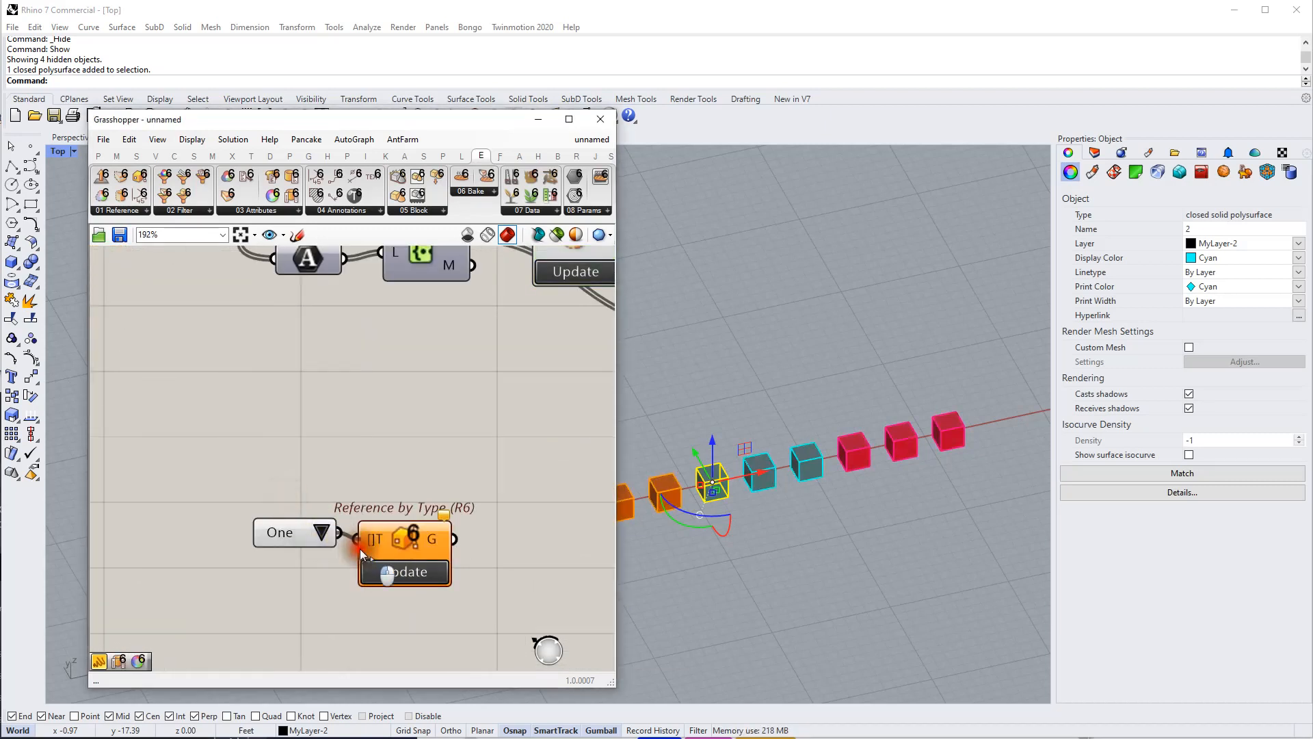
click(324, 540)
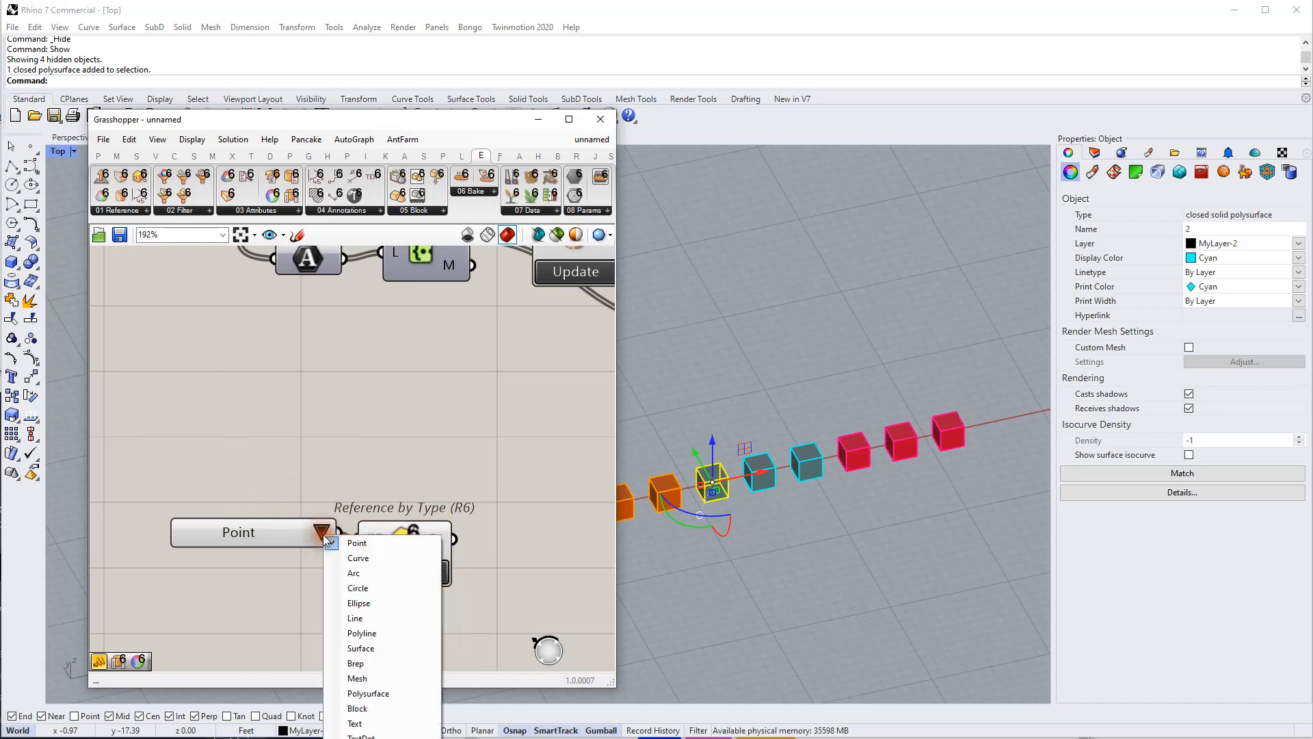
click(368, 663)
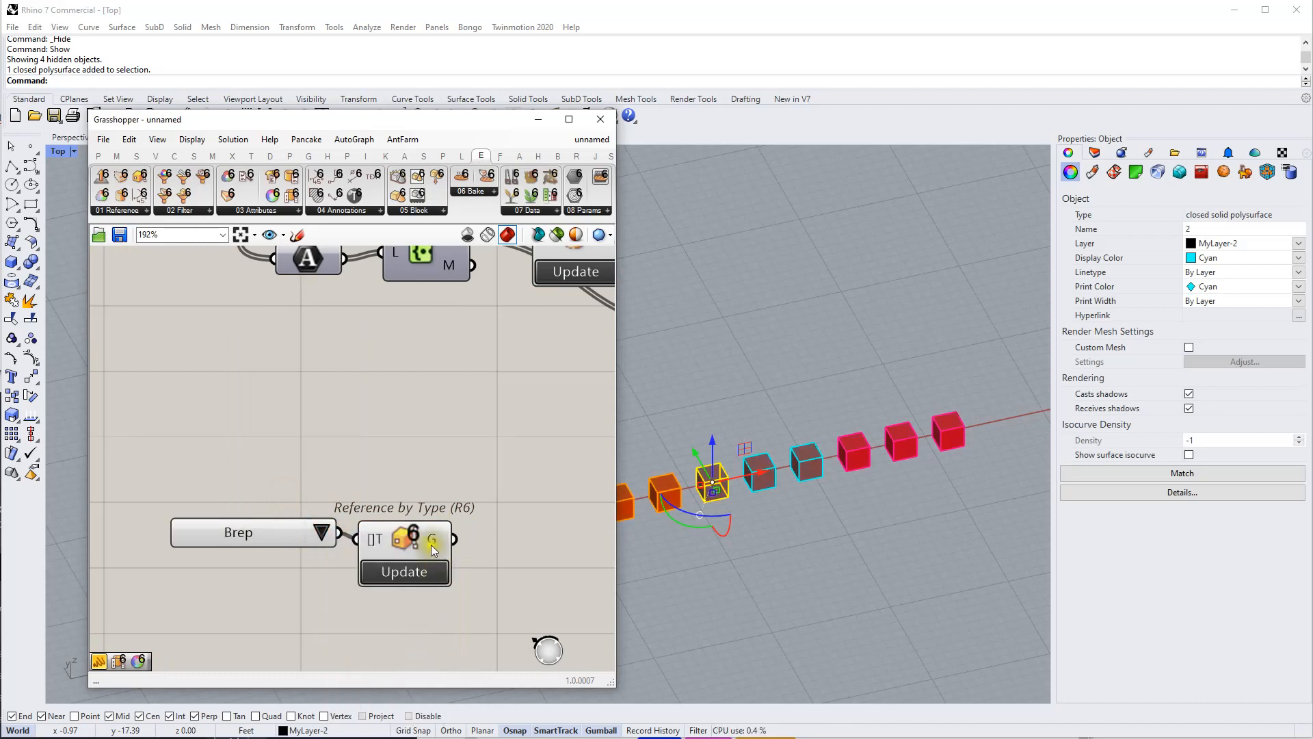
- Examine the geometry referenced by Reference by Type and review its visible and referenced object options
mouse_move(431, 545)
drag(431, 544, 454, 539)
scroll(454, 539, down, 4)
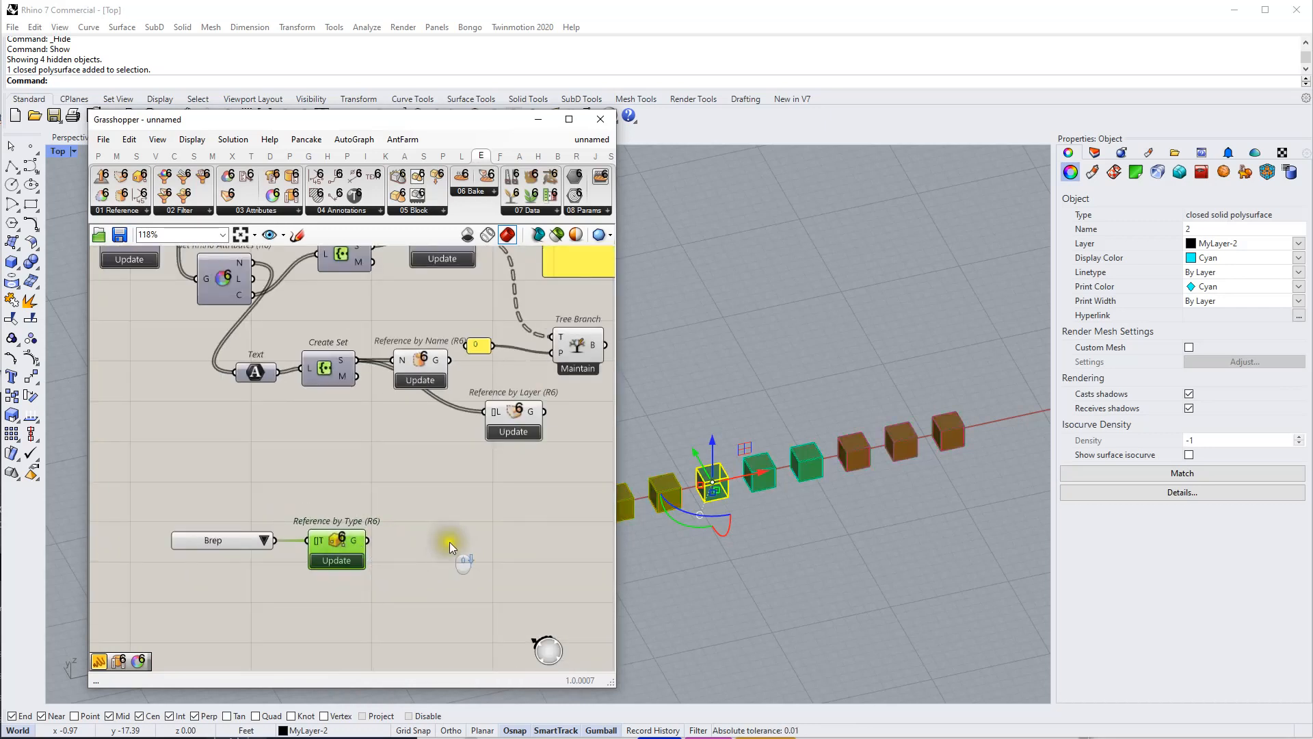
click(814, 359)
click(401, 540)
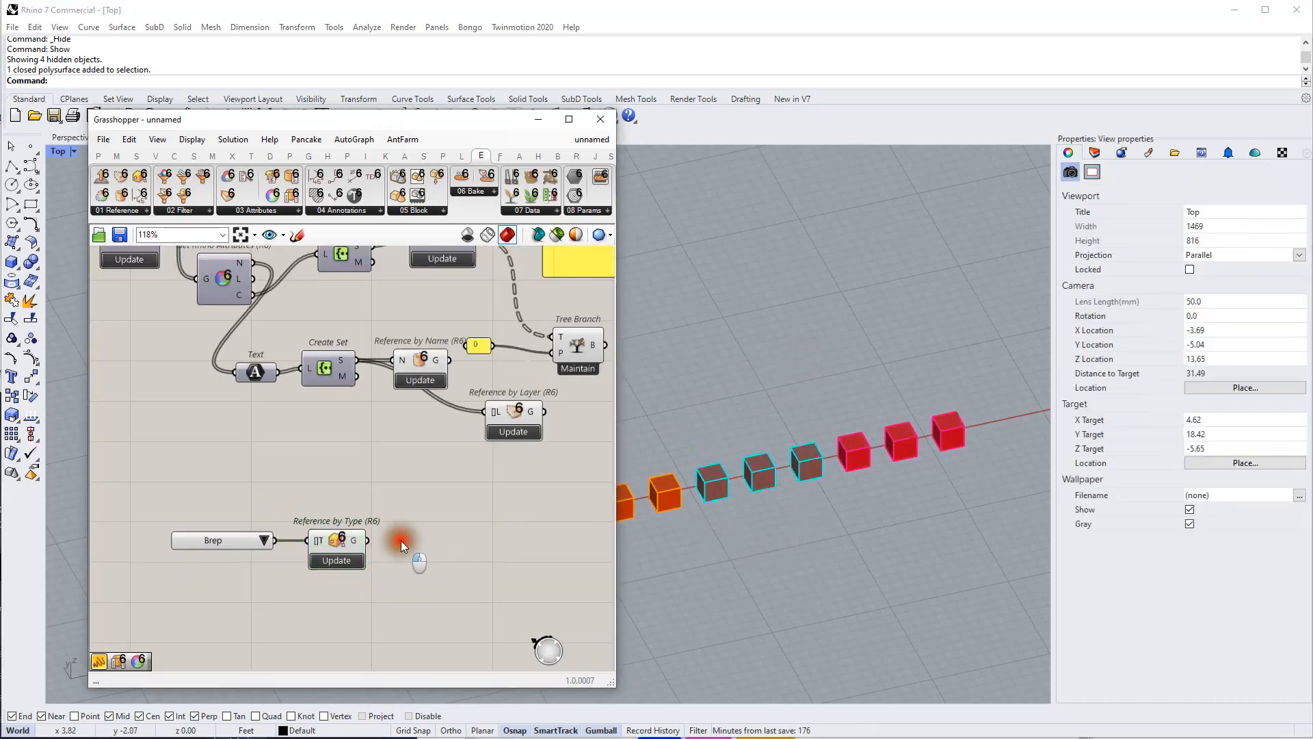
click(338, 545)
right_click(339, 545)
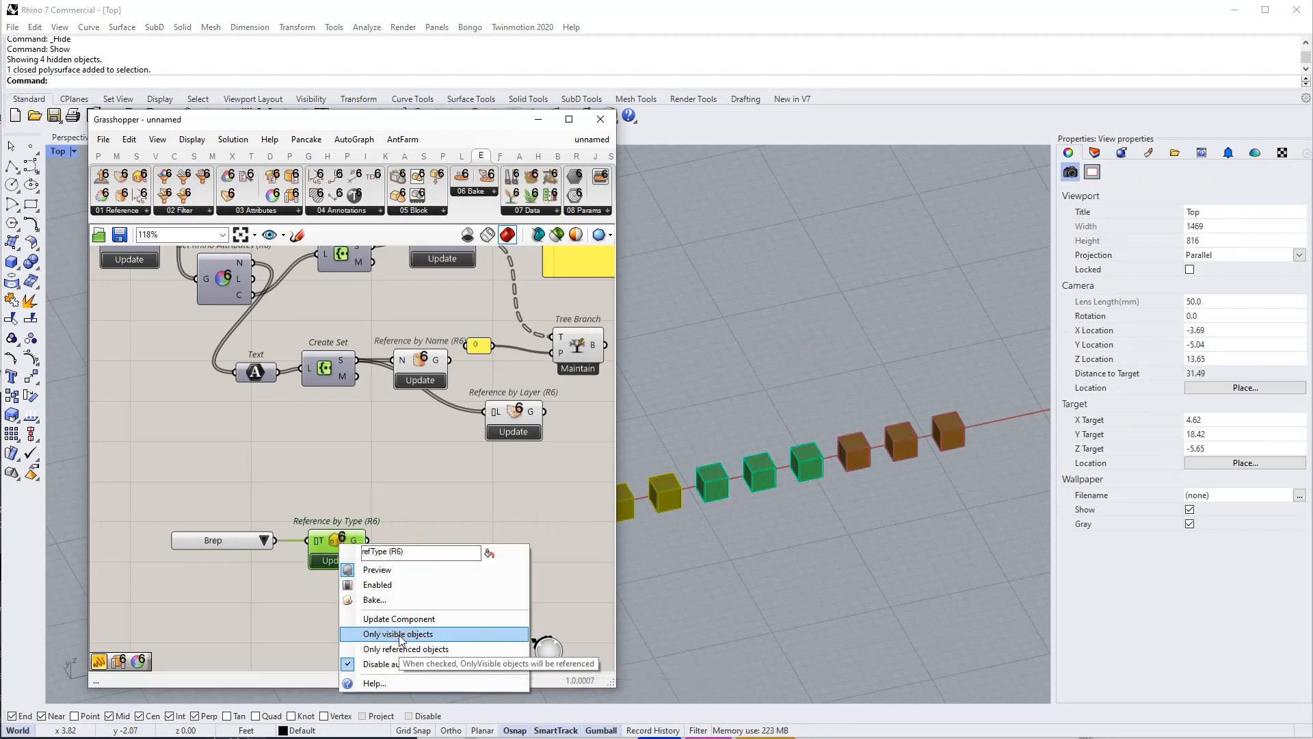
click(291, 617)
- Delete the Brep value list together with its Reference by Type component
scroll(274, 547, down, 4)
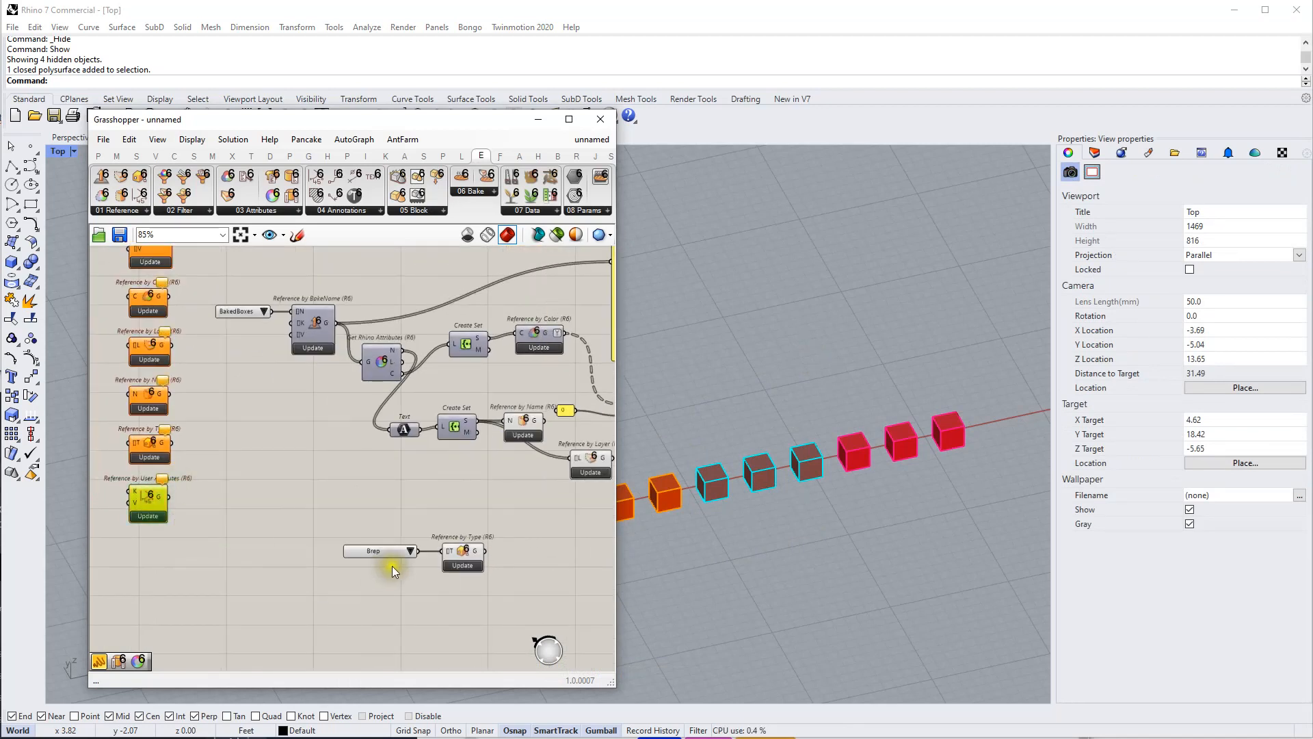
drag(473, 522, 384, 607)
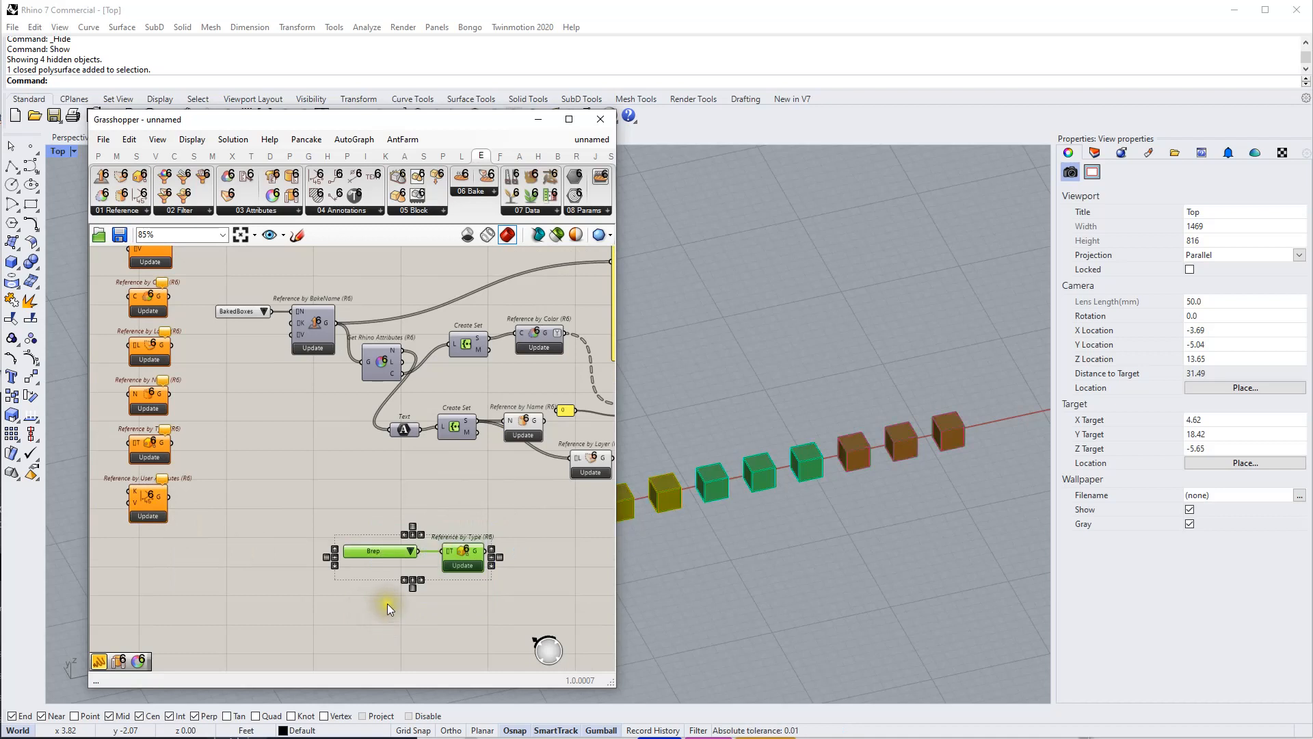
key(Delete)
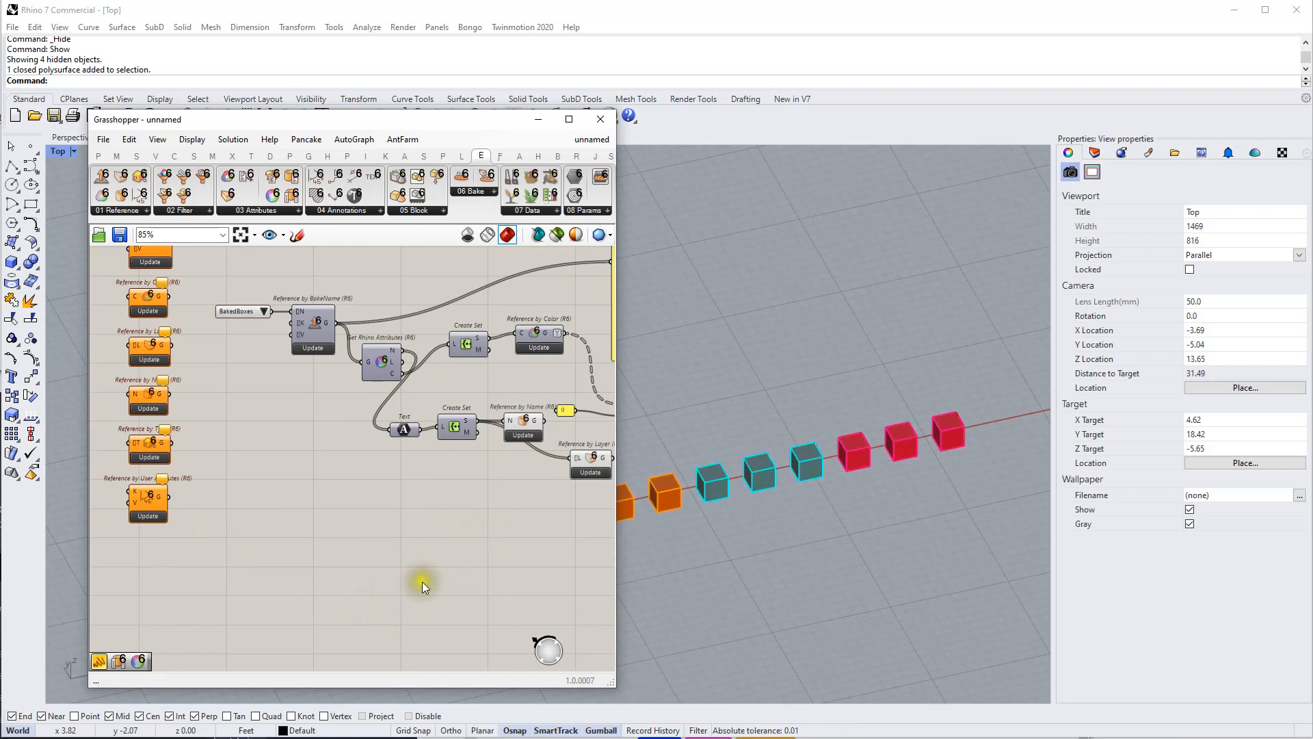
- Inspect a cyan box's attribute user text and Elefront attributes, and select all objects sharing its MyKeys value
click(762, 473)
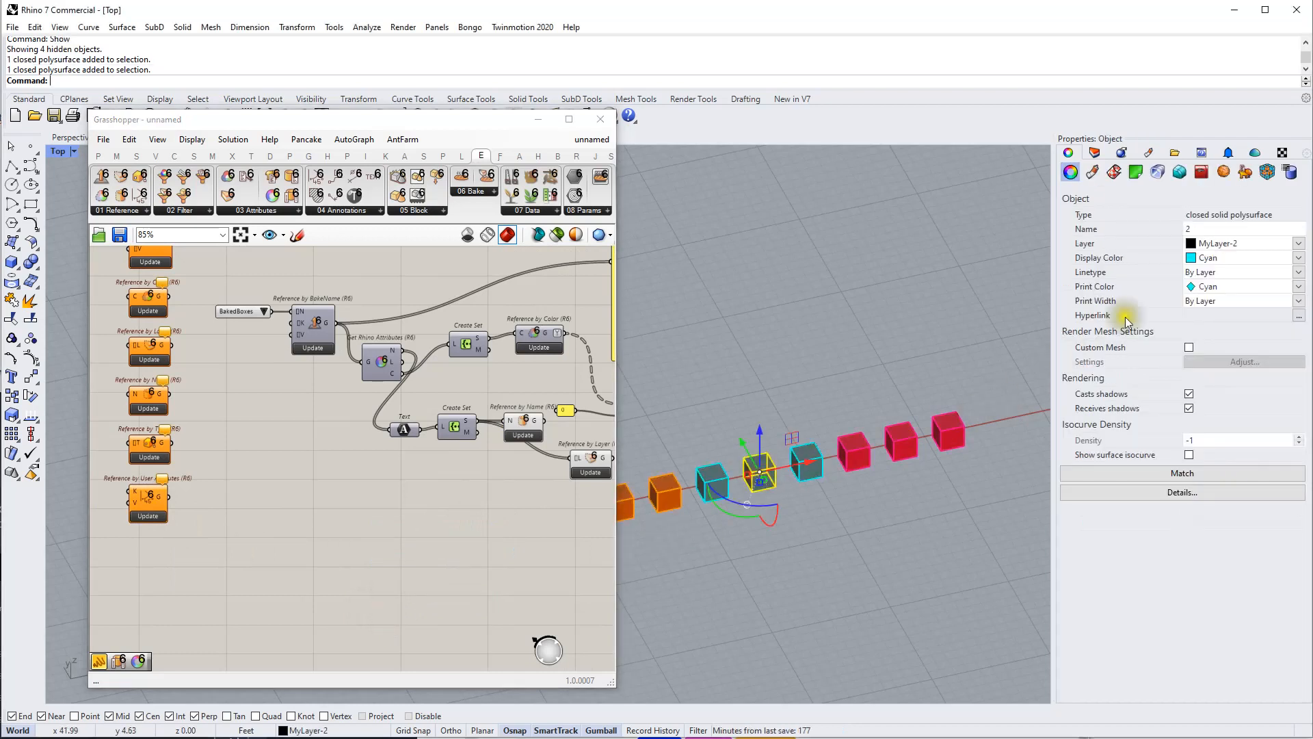
click(1291, 173)
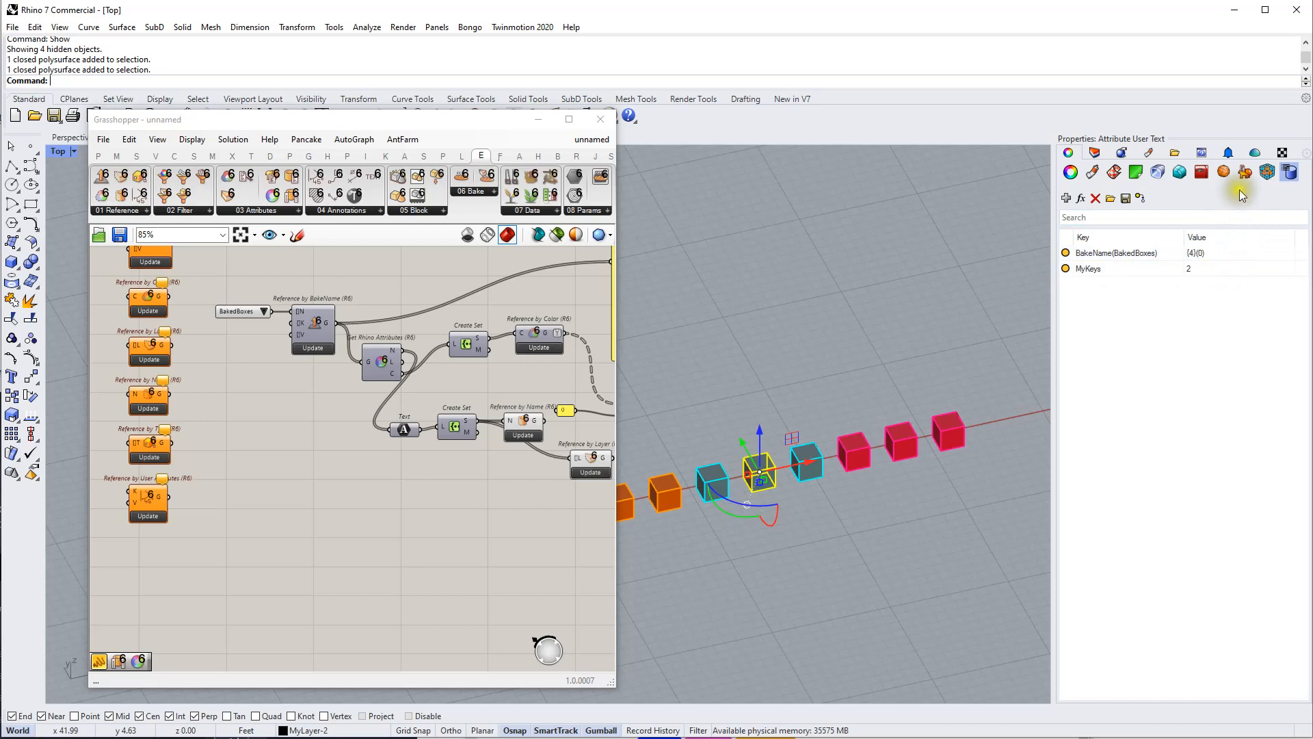
click(1245, 173)
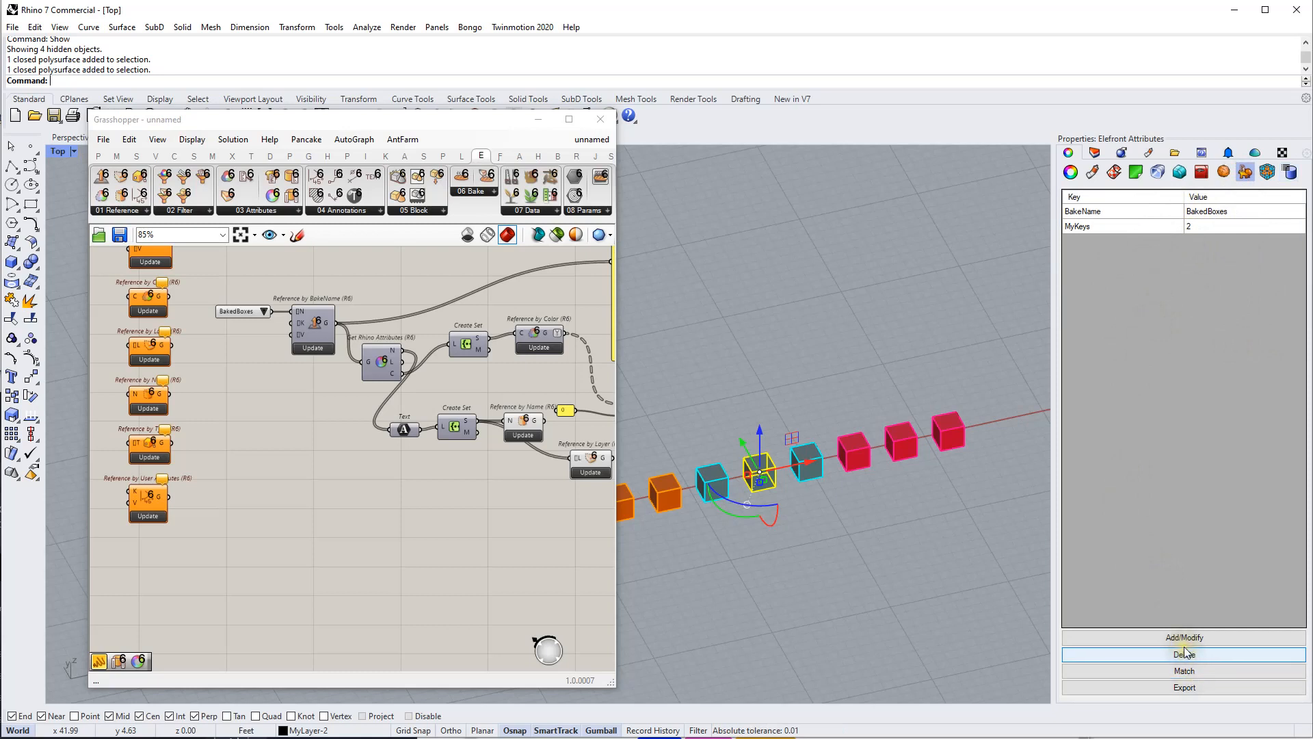
click(1290, 173)
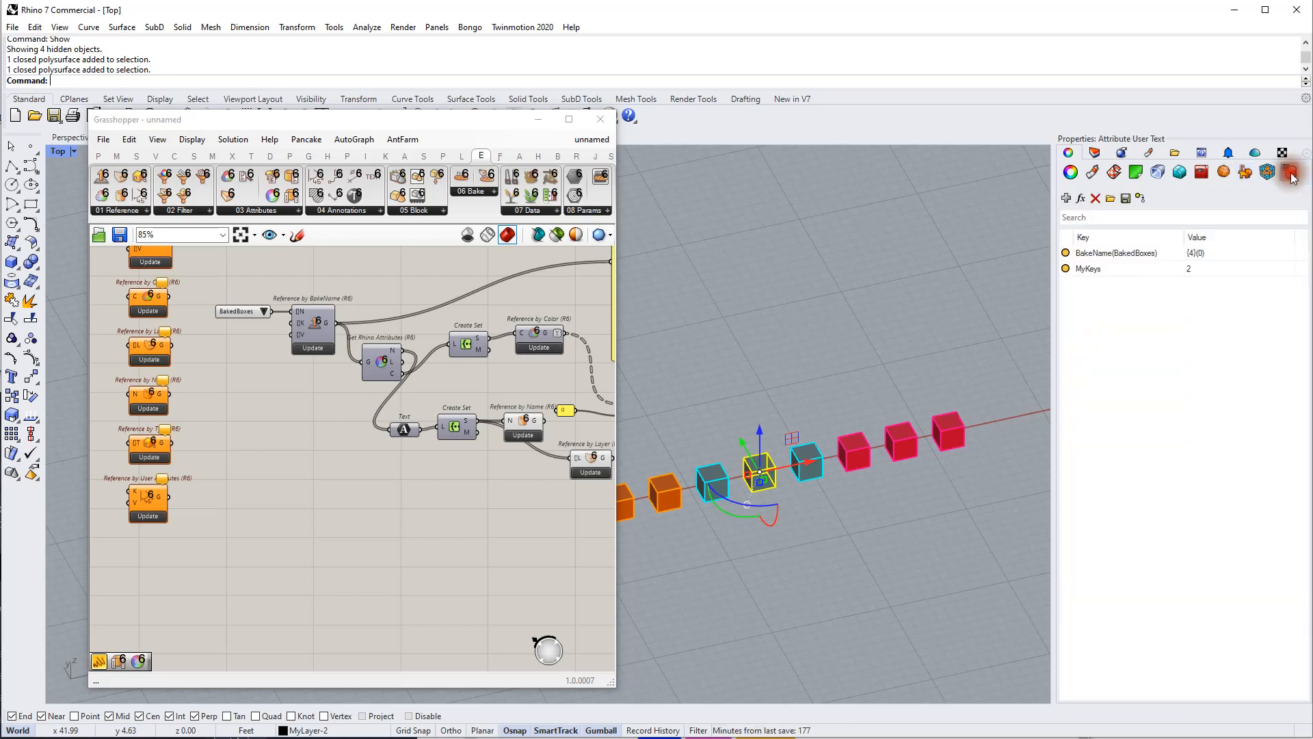
right_click(1094, 269)
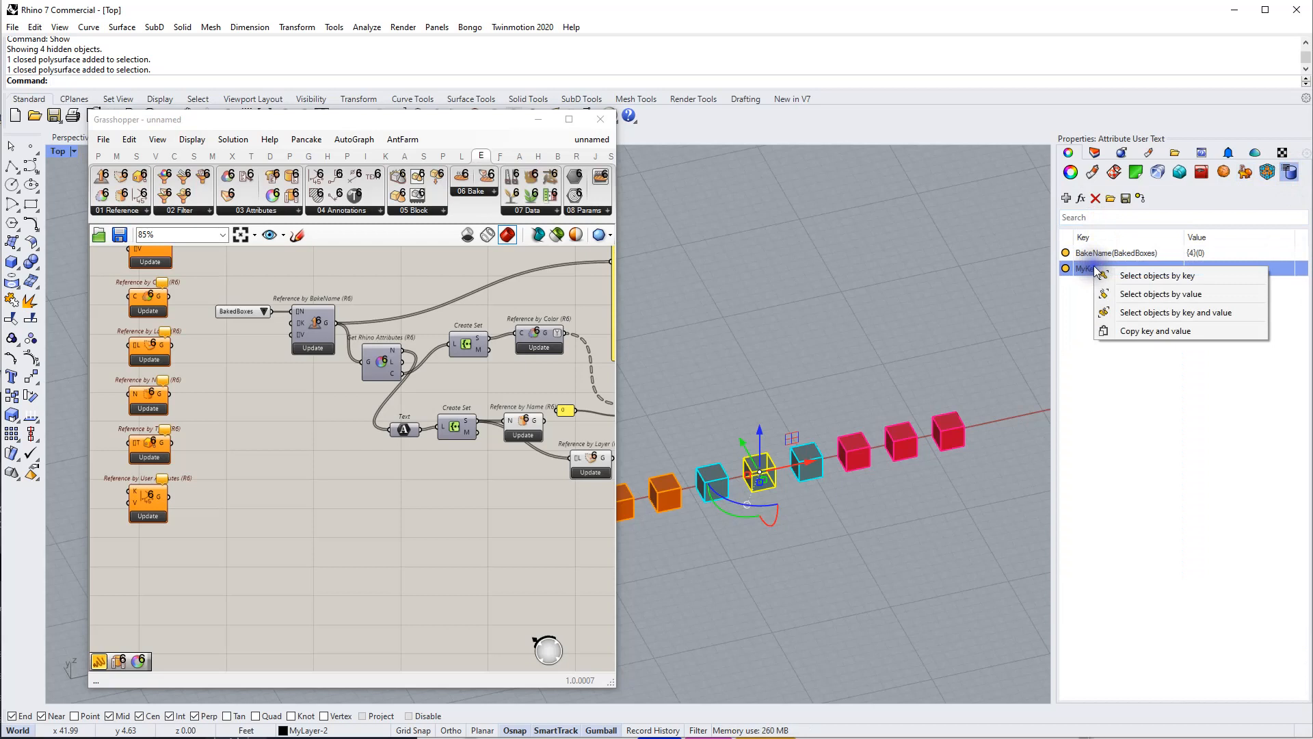
click(1189, 295)
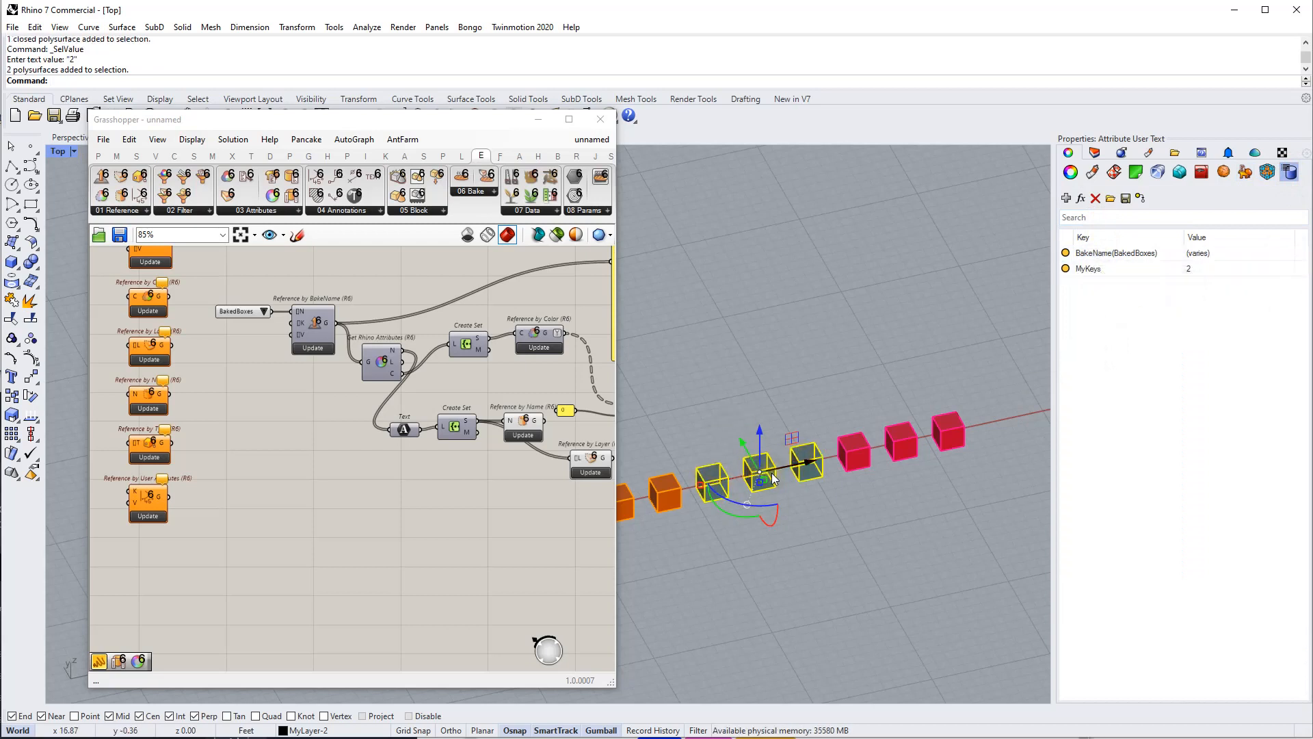
click(823, 360)
- Move Reference by User Attributes into the free area below the layer branch and display a cyan box's attribute user text
click(396, 557)
drag(212, 532, 434, 549)
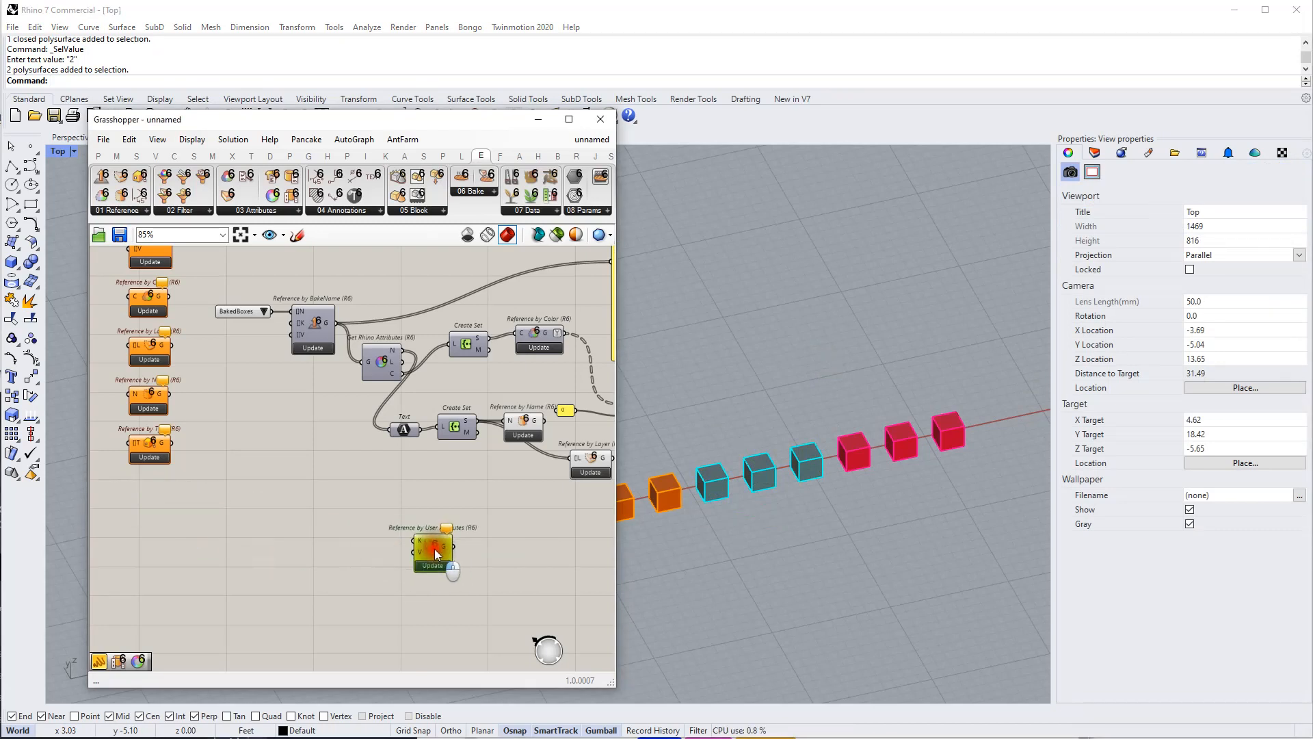
click(763, 487)
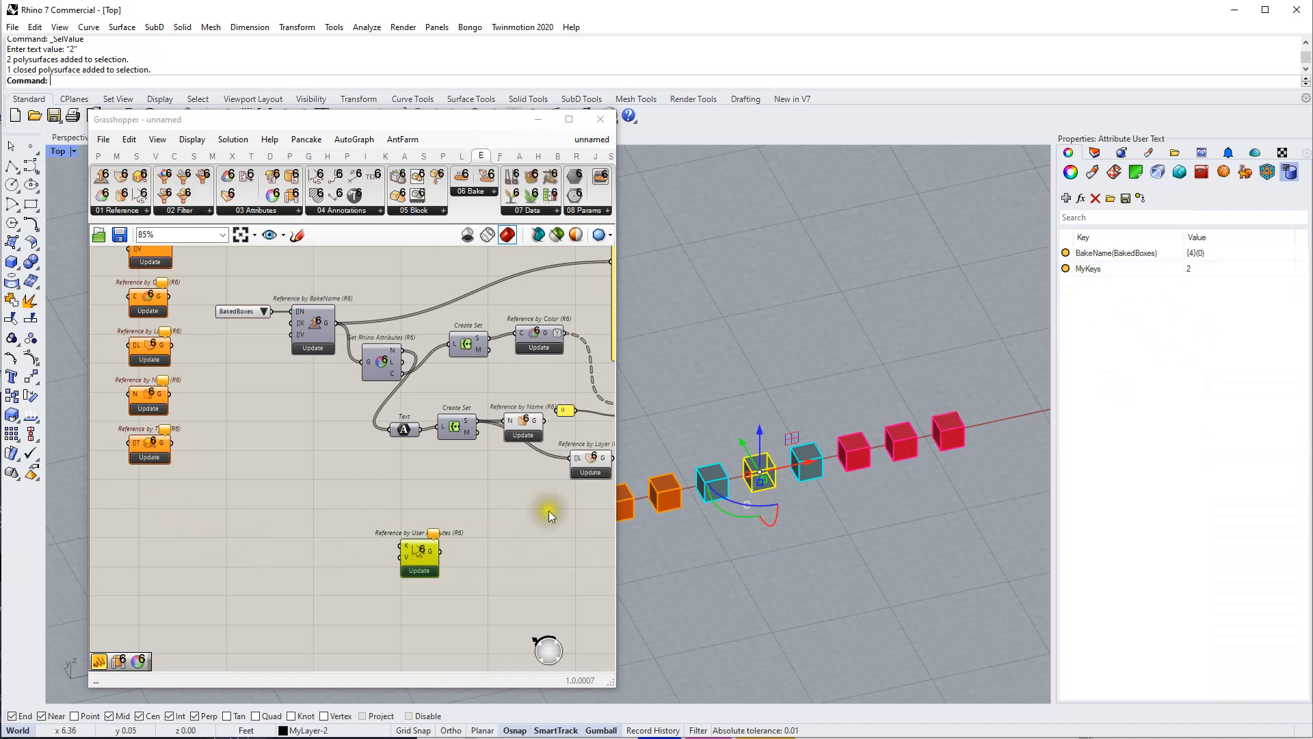
- Add a panel containing MyKeys beside Reference by User Attributes and connect it to the component's K input
click(322, 553)
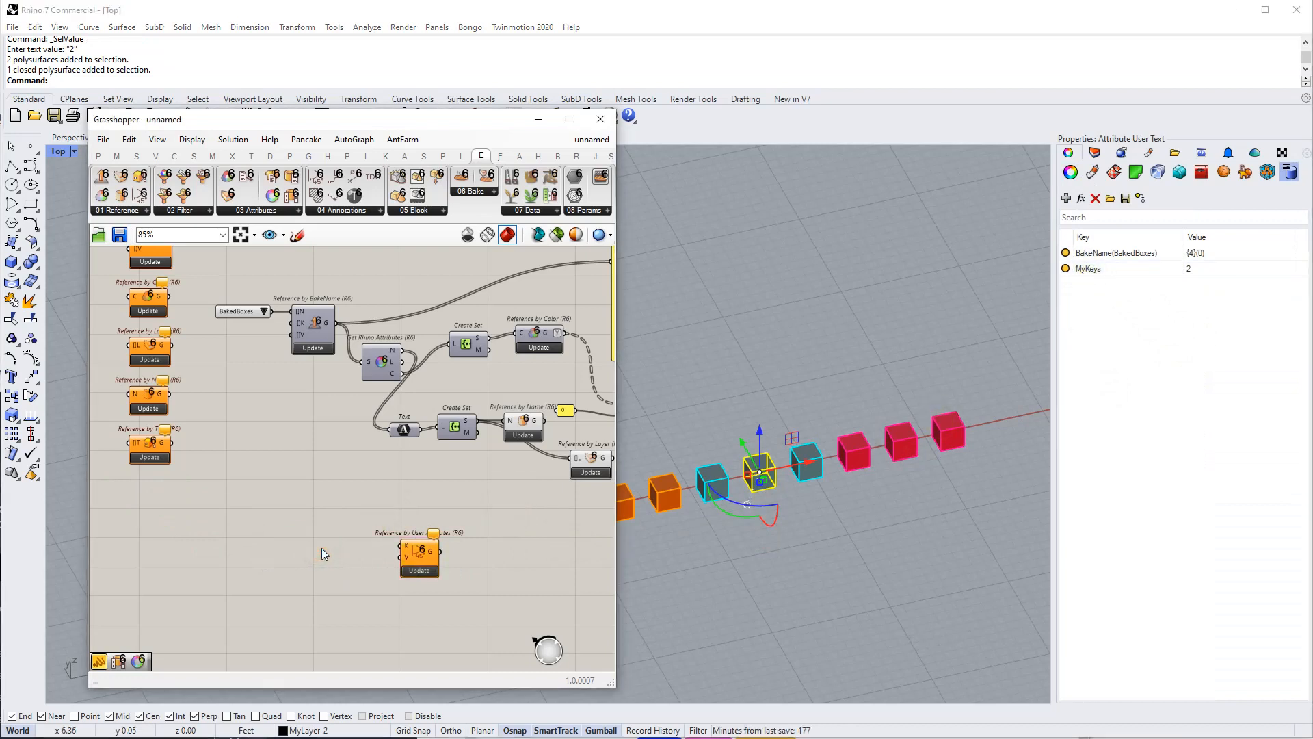
double_click(342, 553)
text(//)
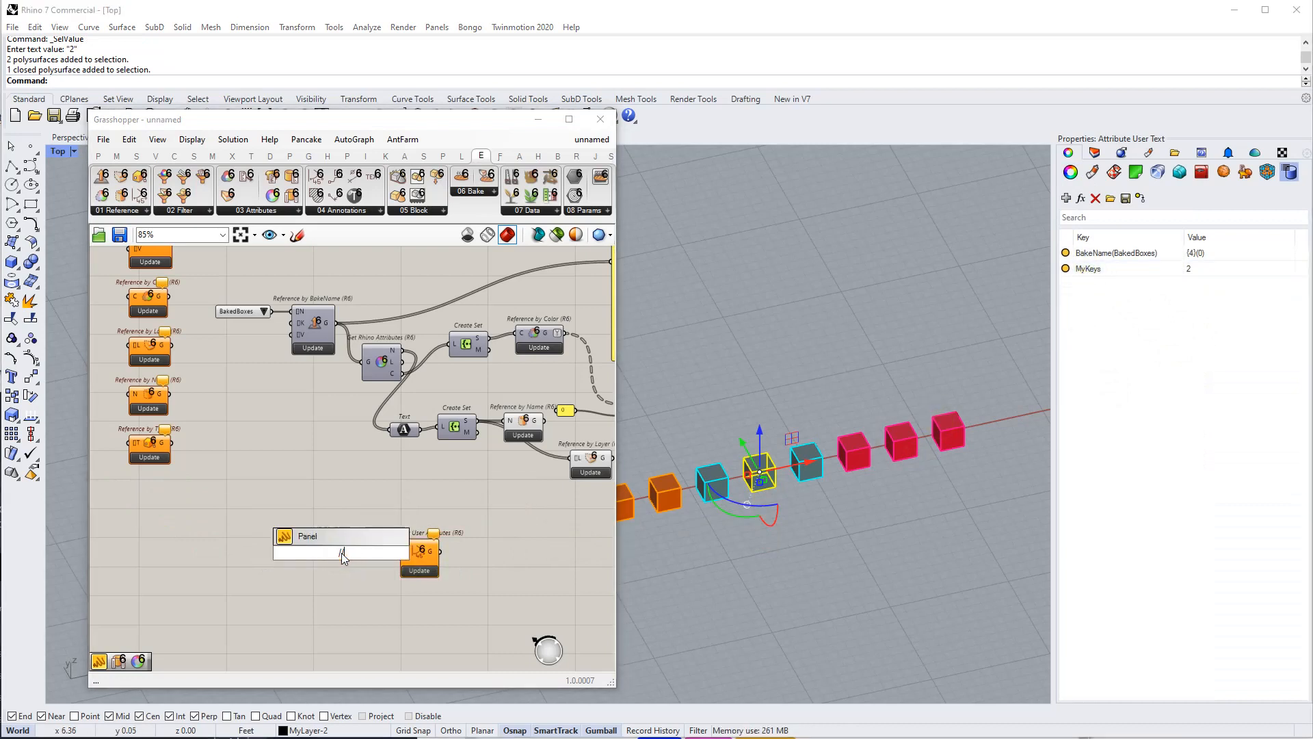
text(MyKeys)
key(Return)
scroll(360, 548, up, 2)
drag(360, 552, 414, 545)
drag(333, 554, 342, 548)
- Add a panel containing 2 below the MyKeys panel and connect it to the V input of Reference by User Attributes
double_click(344, 585)
text(//2)
key(Return)
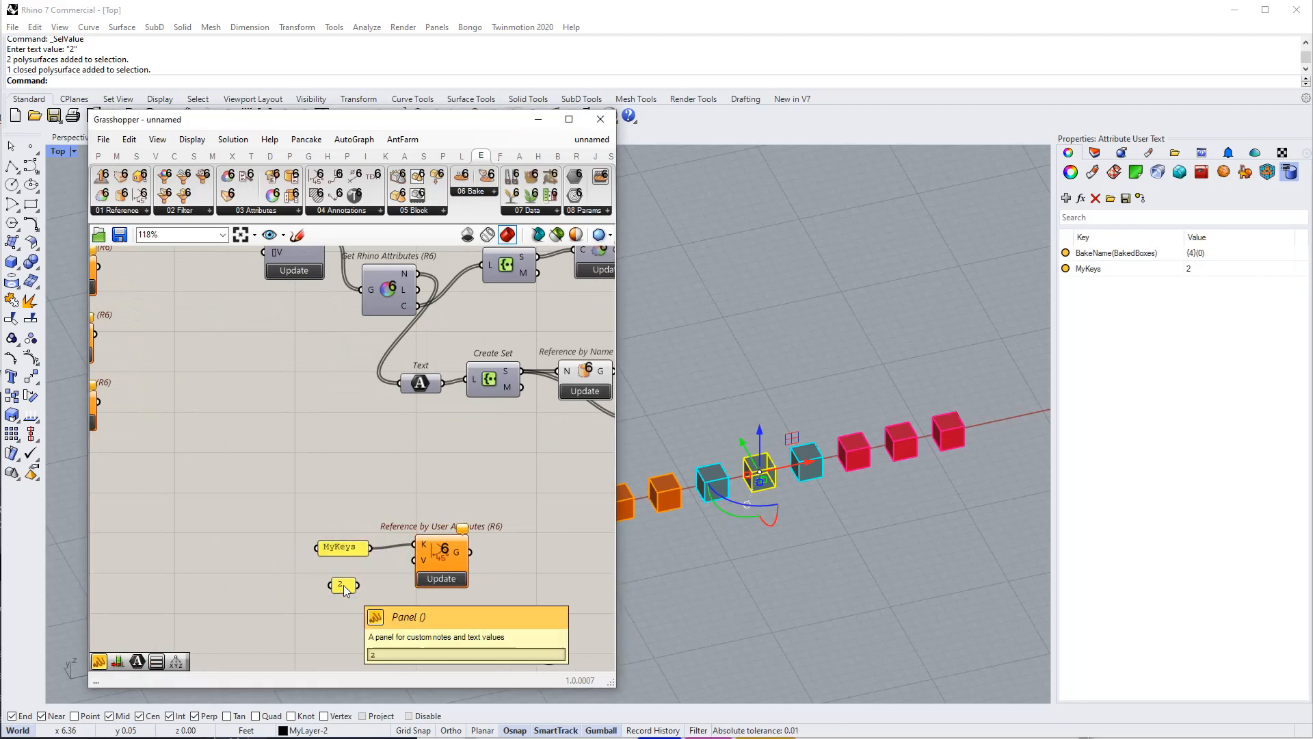
drag(361, 585, 414, 560)
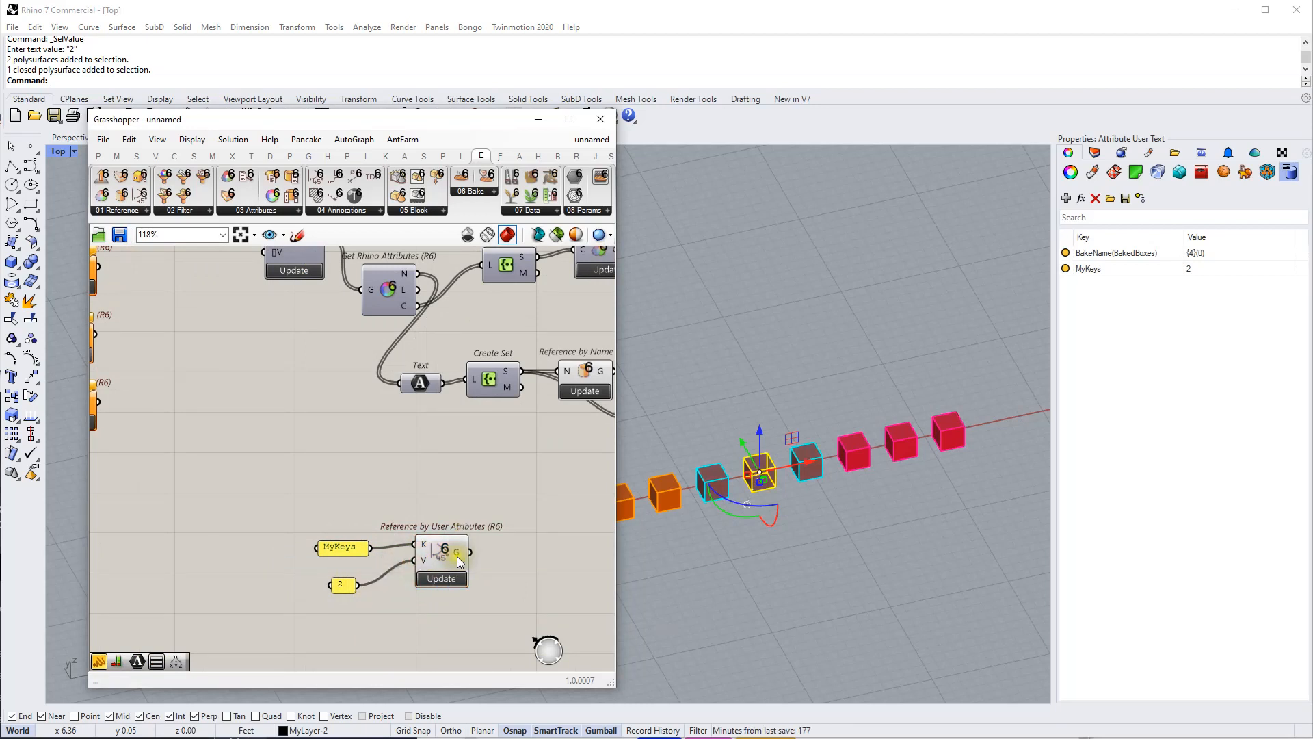
- Copy the BakedBoxes list with its Reference by BakeName component to the free area beside the MyKeys and 2 panels
scroll(453, 554, down, 2)
drag(315, 292, 241, 381)
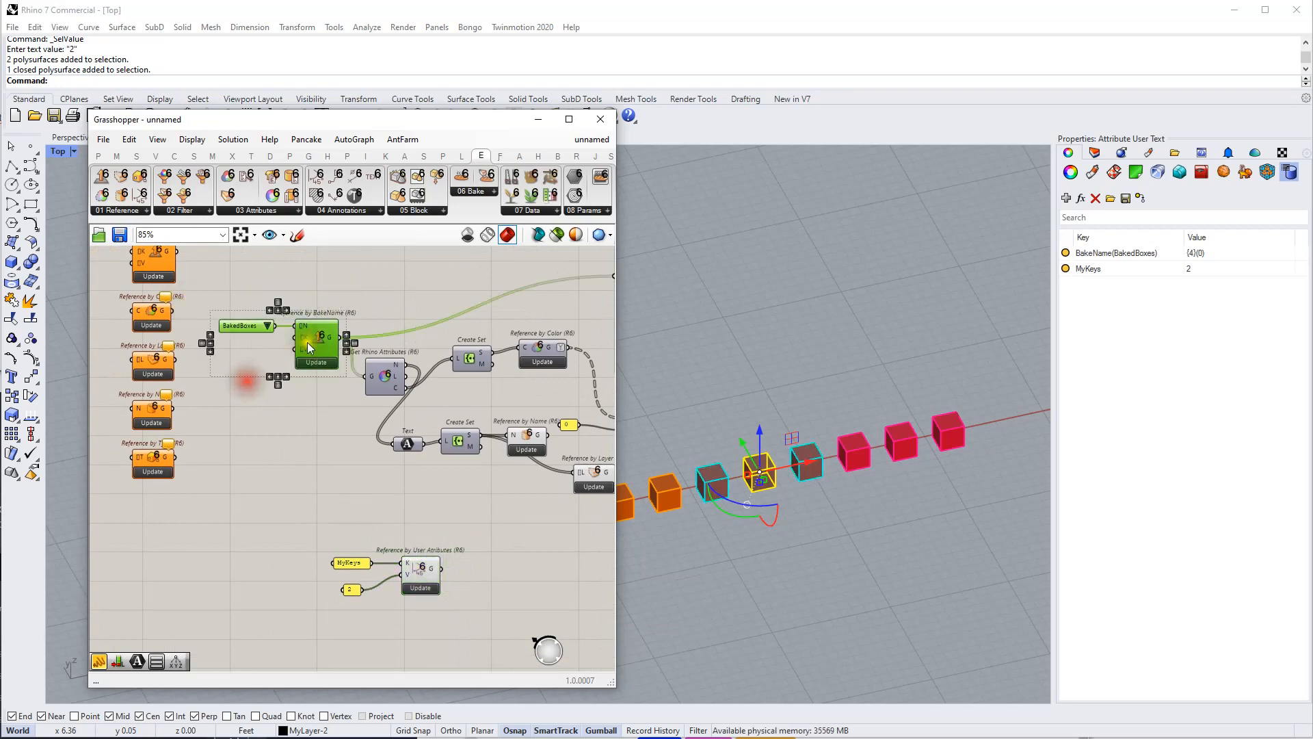
drag(315, 337, 233, 588)
- Add a Get User Attributes (R6) component and feed it the geometry from the copied Reference by BakeName
click(273, 616)
scroll(278, 625, up, 2)
double_click(278, 626)
text(get user)
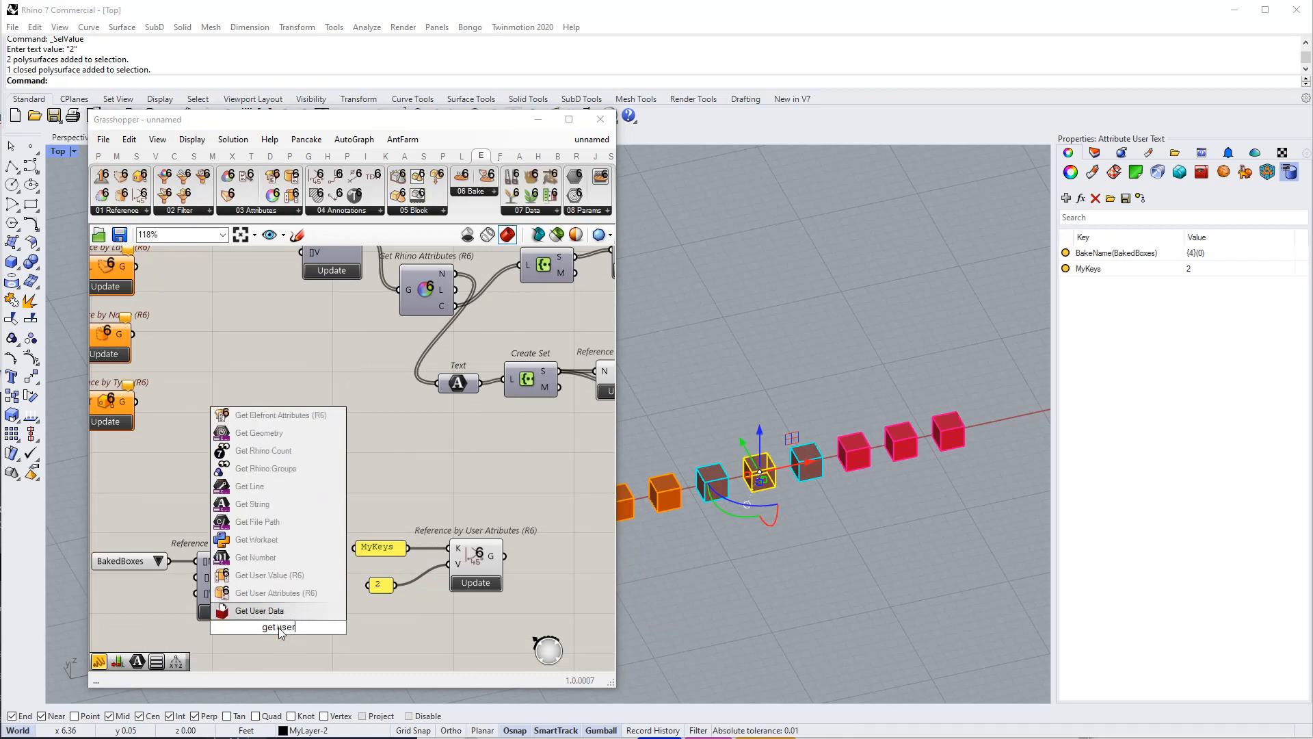
click(305, 593)
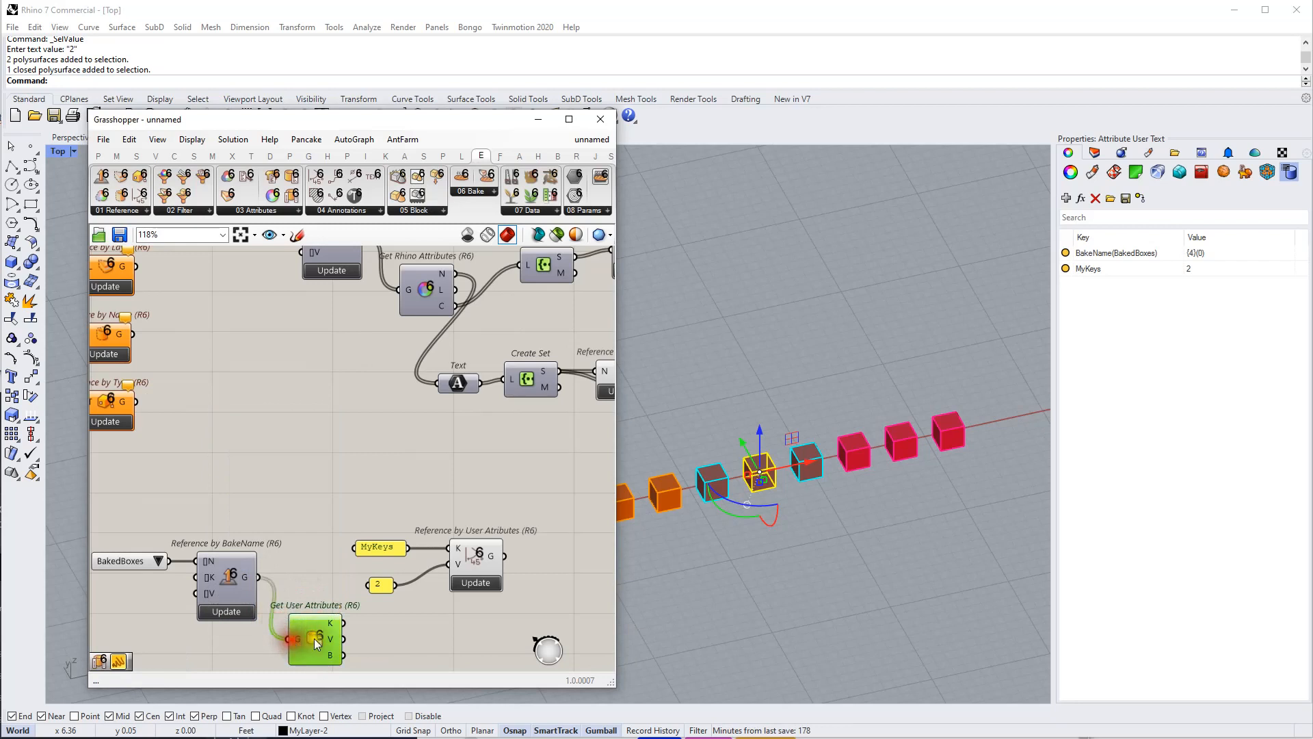
- Add an empty panel beside Get User Attributes to inspect its K output, and replace that connection with the V output
click(400, 636)
right_drag(401, 636, 326, 610)
double_click(305, 618)
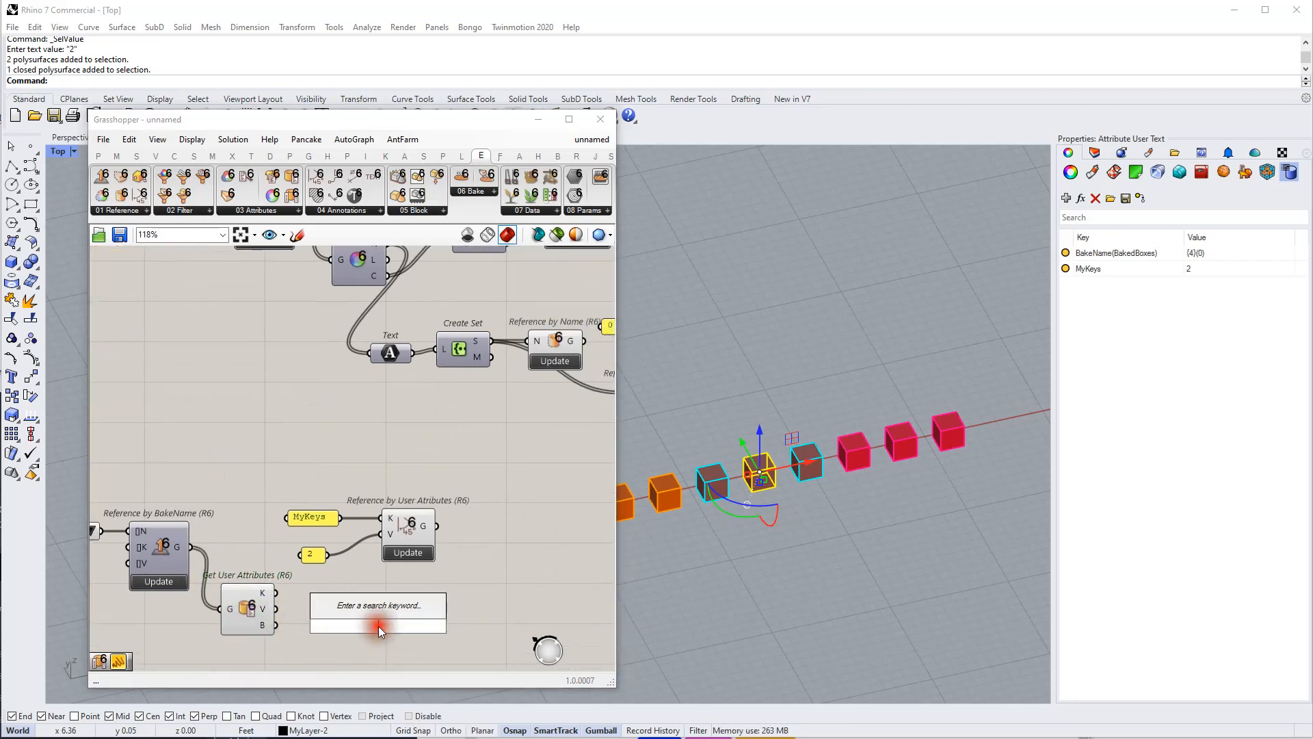
text(//)
key(Return)
drag(276, 592, 311, 626)
right_drag(344, 619, 343, 607)
drag(273, 601, 346, 619)
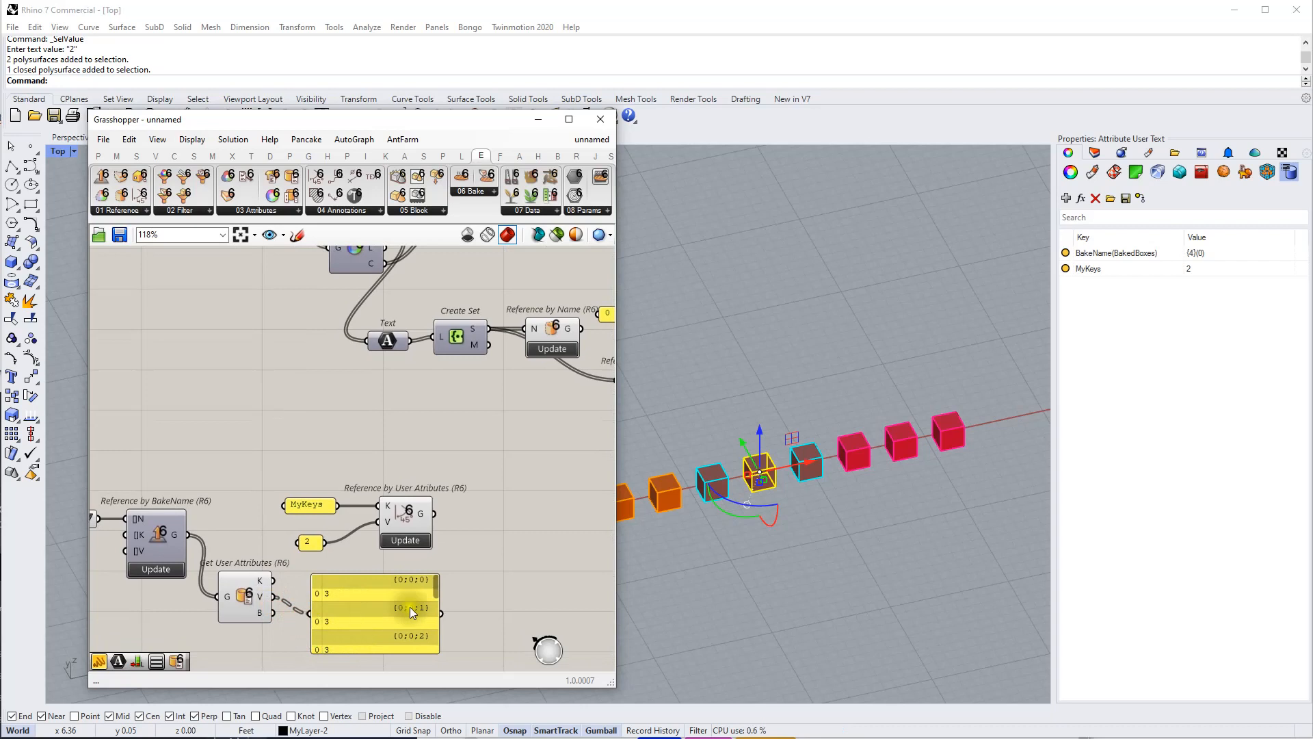
- Flatten the K and V outputs of Get User Attributes
click(432, 589)
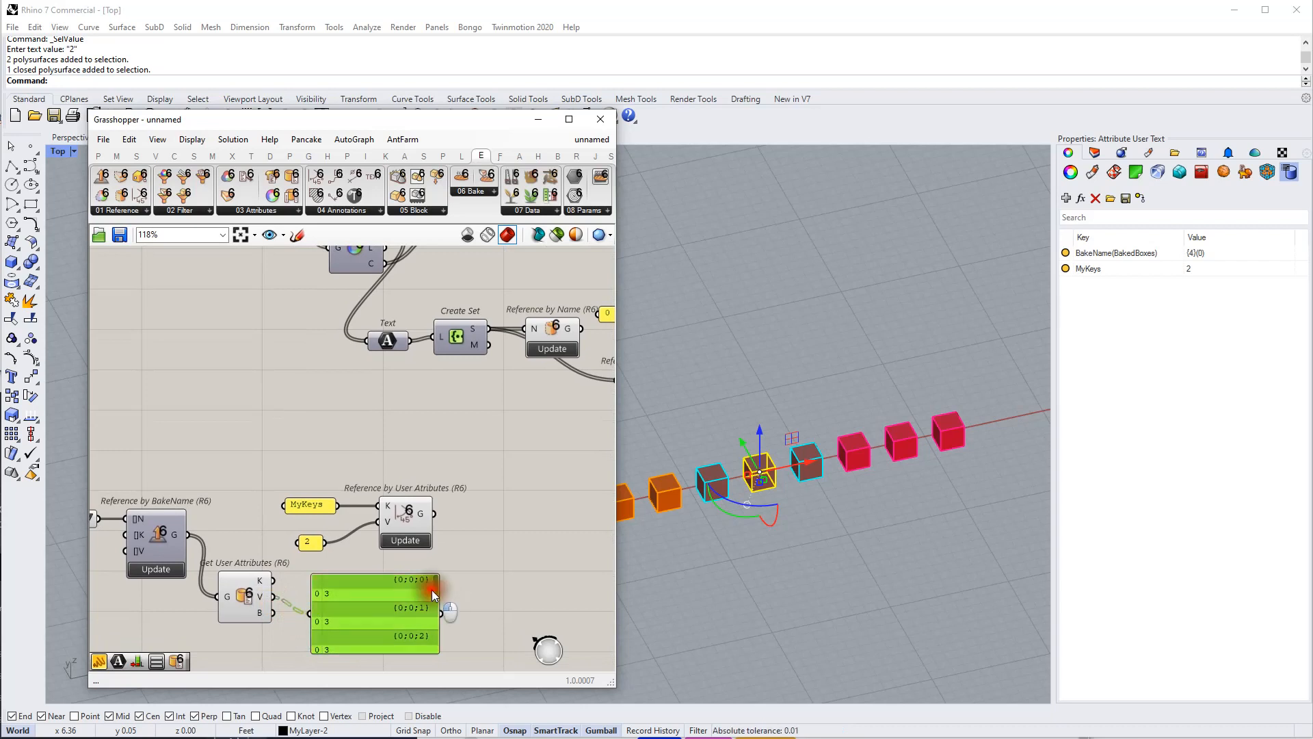
right_click(264, 588)
click(294, 624)
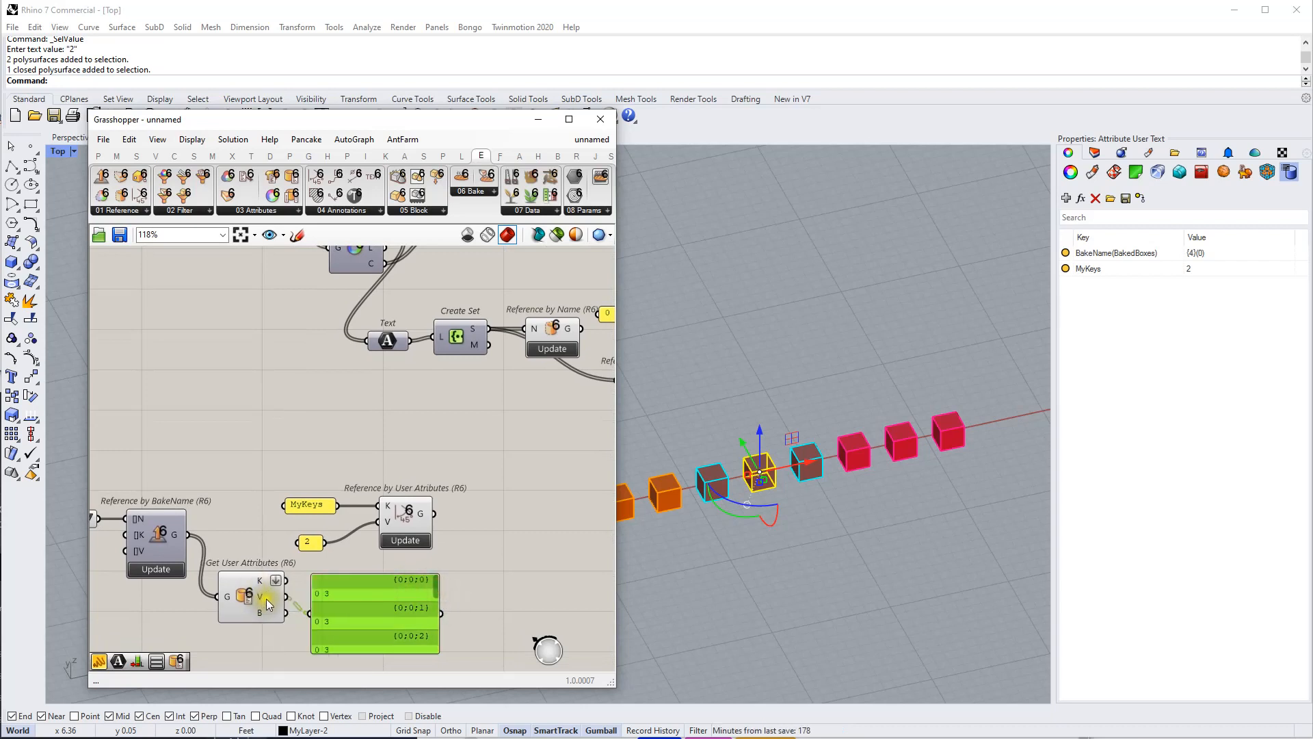
right_click(273, 601)
click(296, 626)
- Feed the keys through a Create Set into the K input of Reference by User Attributes, and move both attribute panels clear of the components
double_click(263, 549)
text(cset)
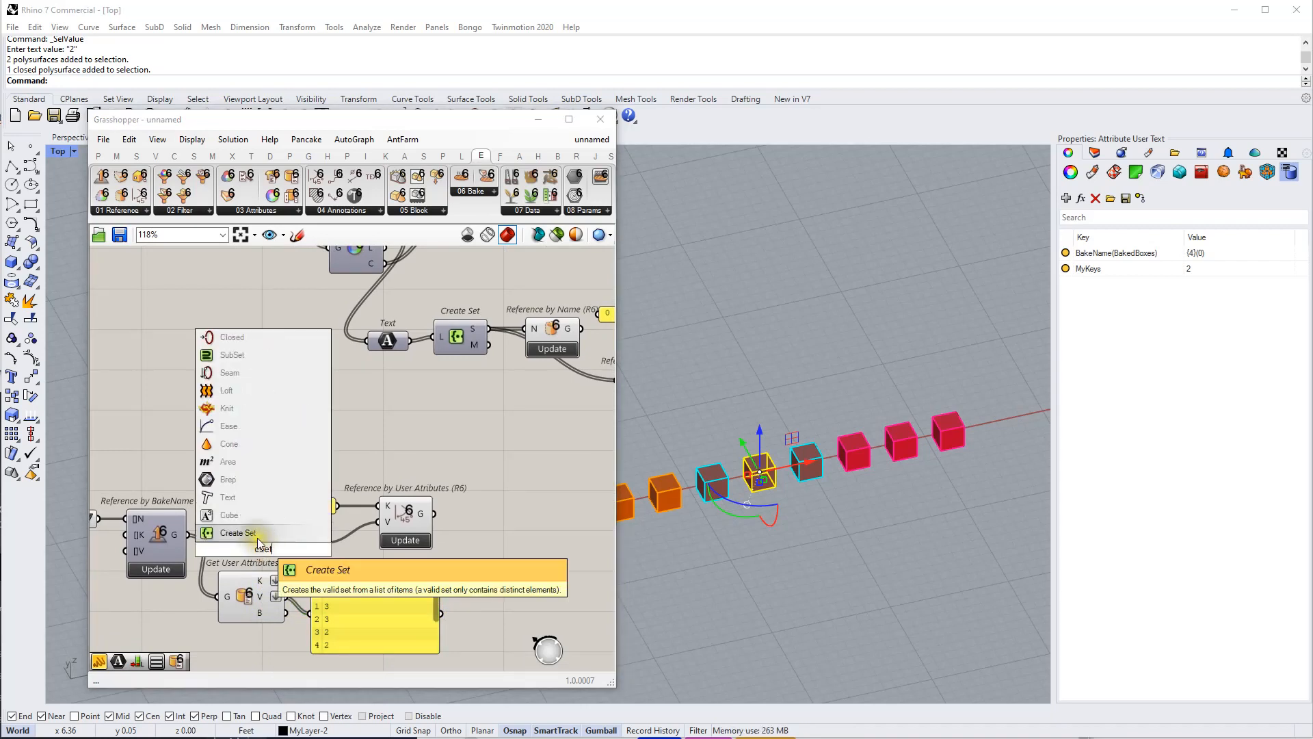
click(238, 533)
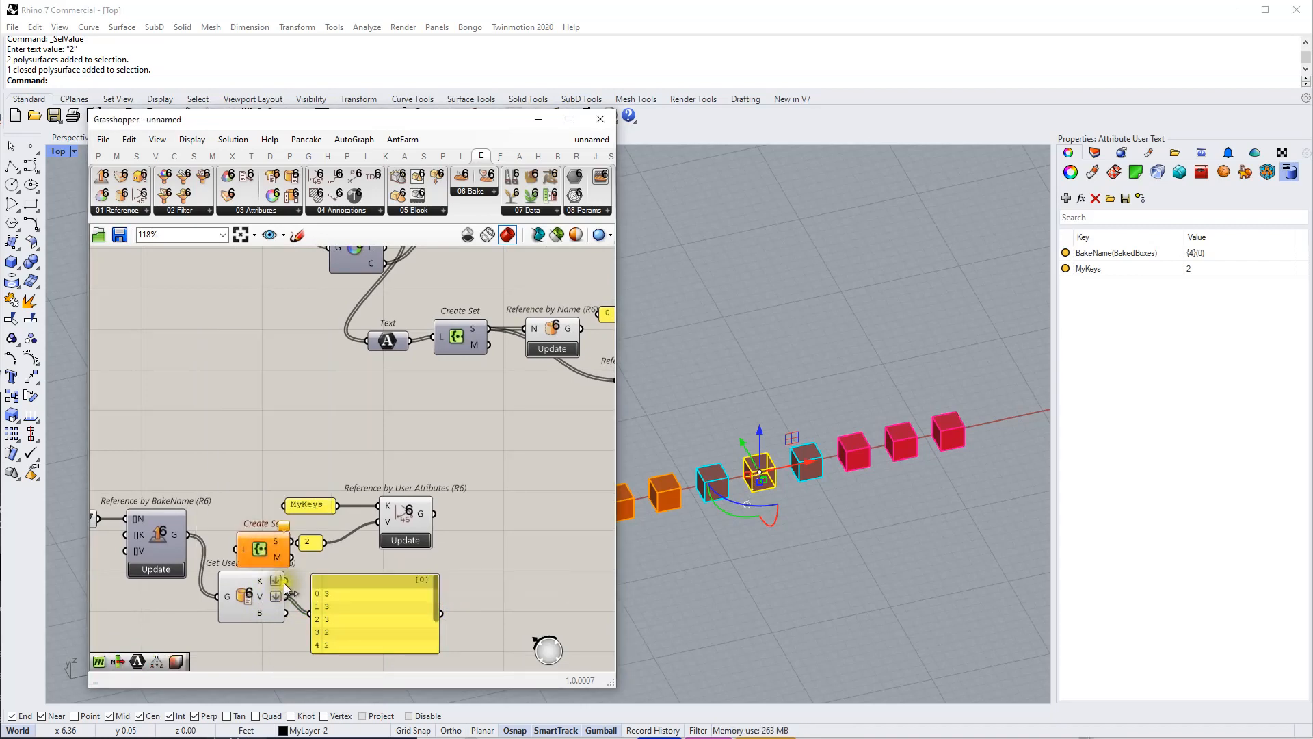
drag(245, 564, 241, 555)
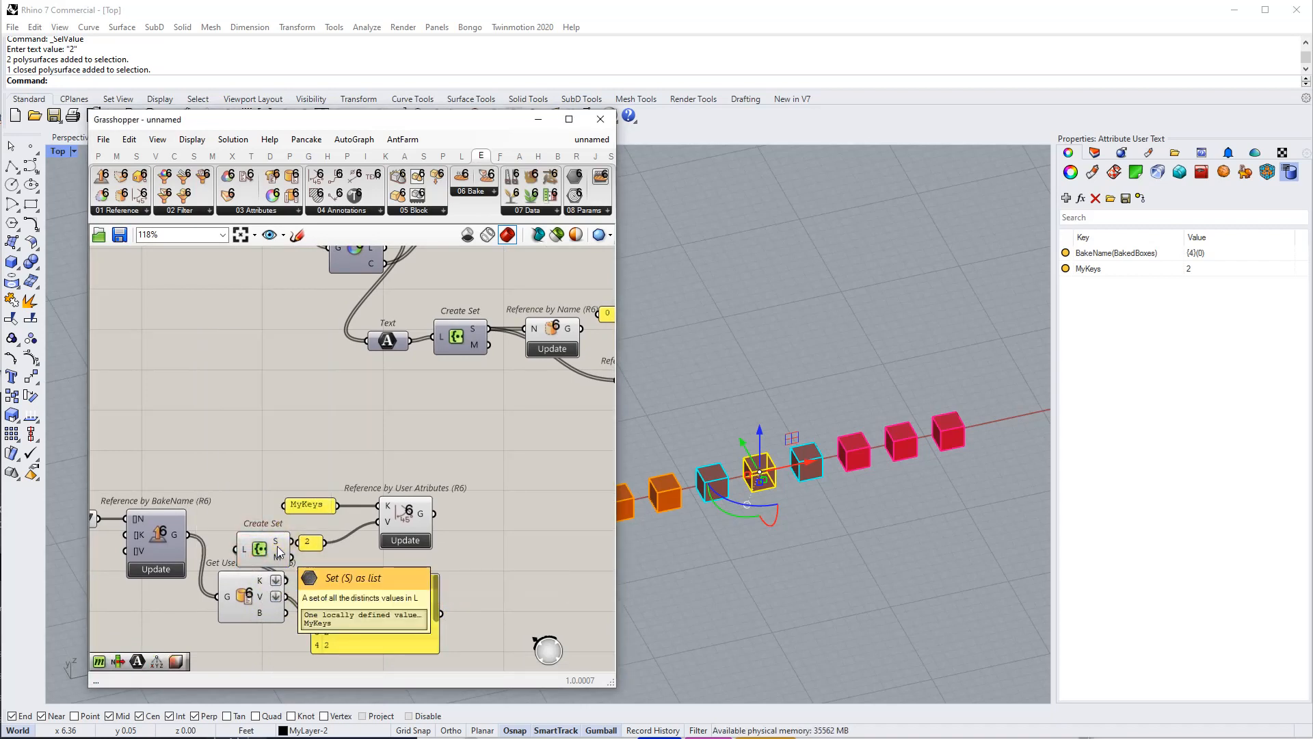
drag(286, 543, 378, 507)
drag(353, 623, 406, 616)
drag(267, 558, 307, 454)
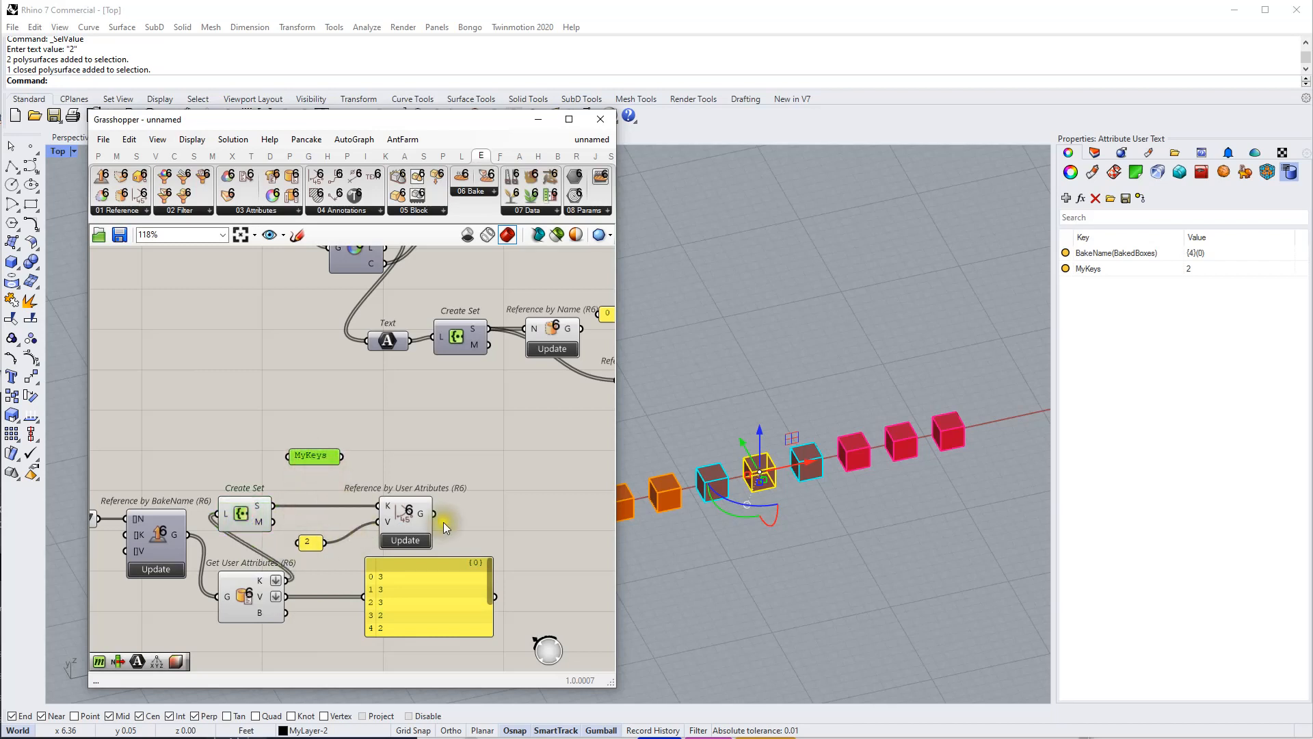
- Review the update, visibility and Ignore Case options of Reference by User Attributes
click(419, 514)
right_click(413, 516)
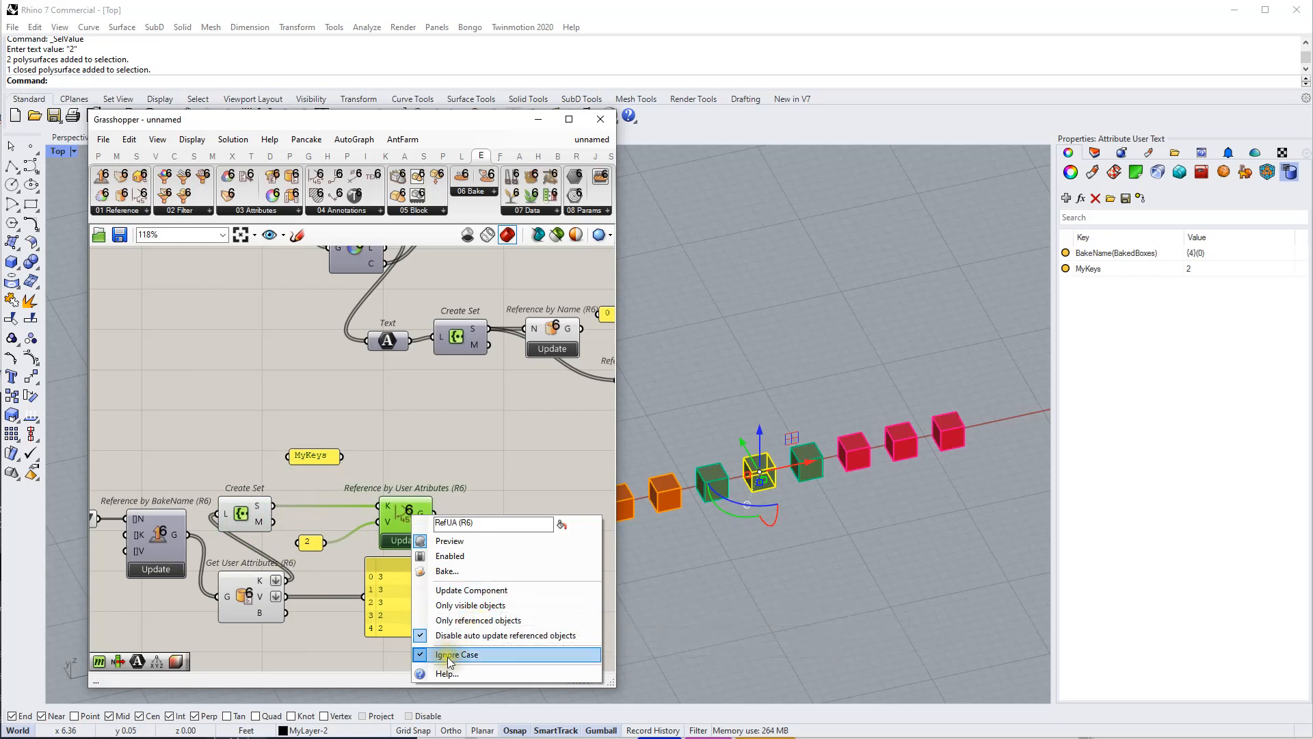
click(424, 432)
- Review the whole definition and display the list of Elefront's reference components
right_drag(419, 428, 412, 515)
scroll(333, 466, down, 3)
right_drag(449, 473, 413, 499)
scroll(413, 499, up, 1)
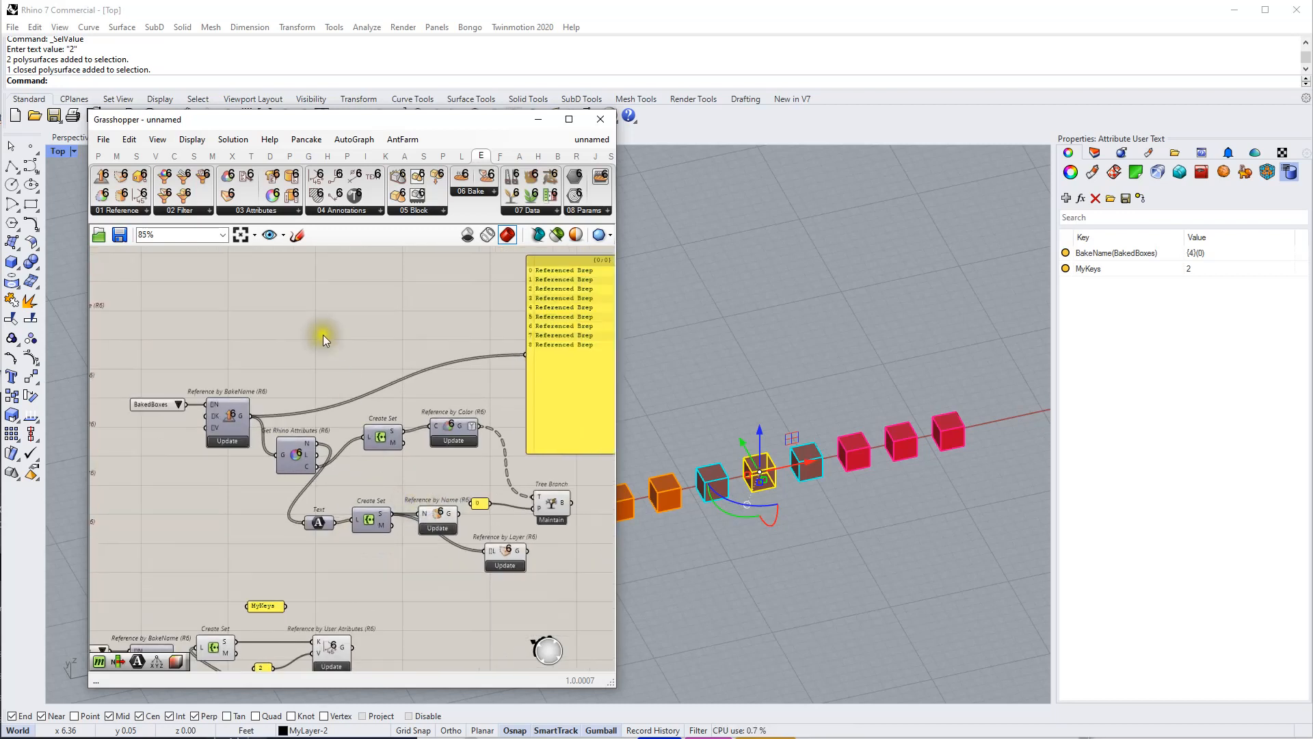
click(122, 209)
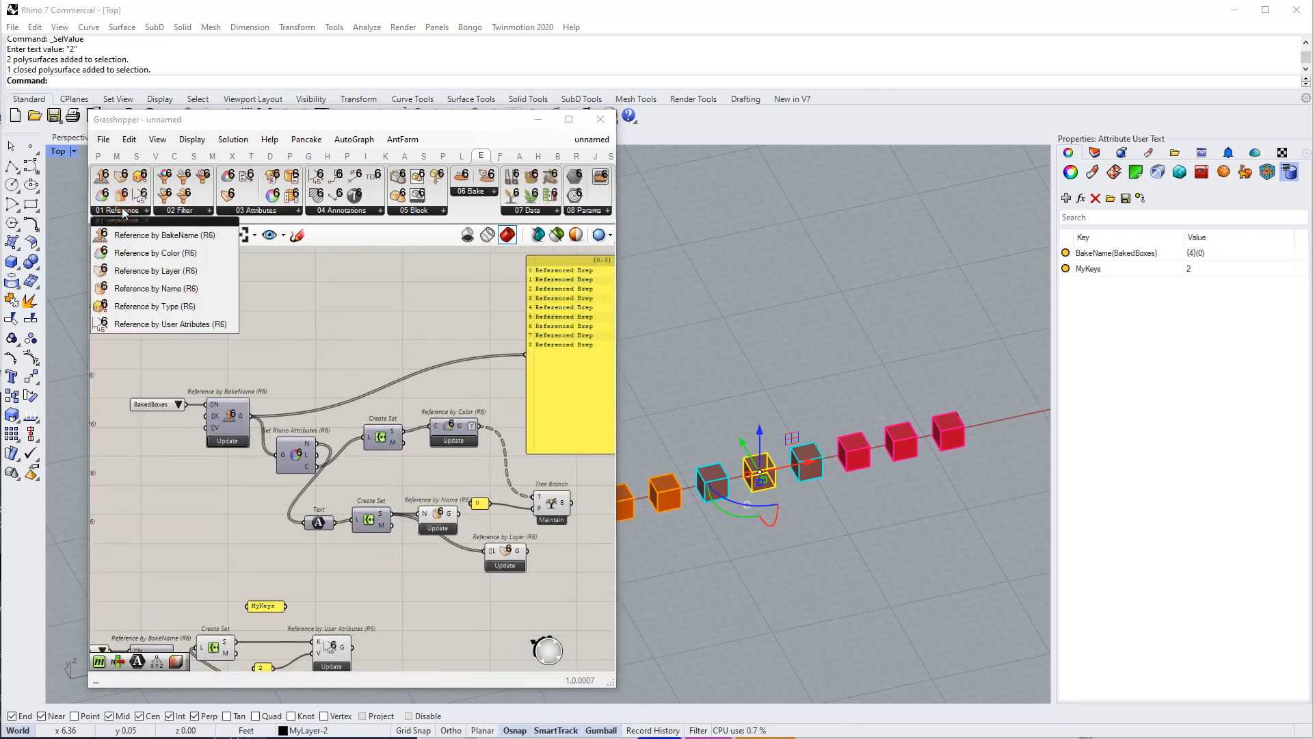